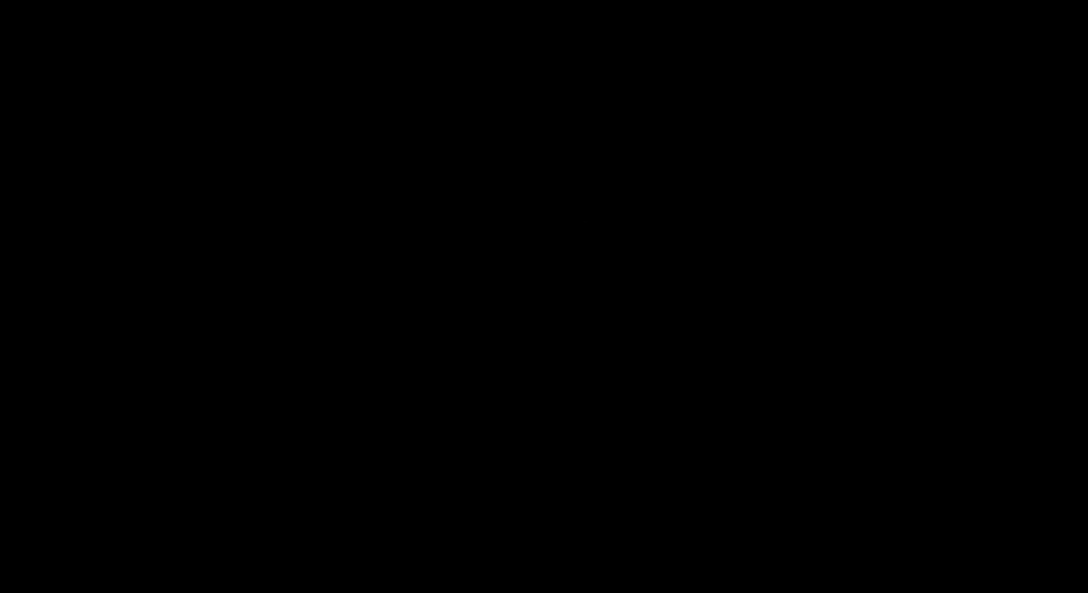
Step: Create a new 851 × 315 px white document named 'fb cover'
key(ctrl+n)
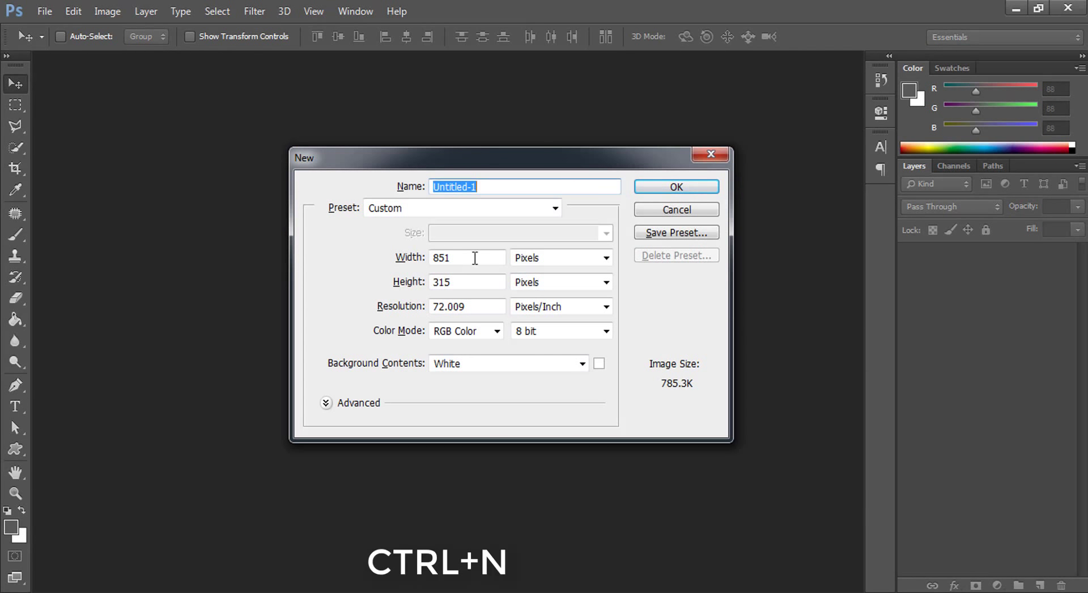
drag(473, 257, 395, 267)
drag(499, 281, 431, 282)
drag(520, 186, 315, 186)
text(fb cov)
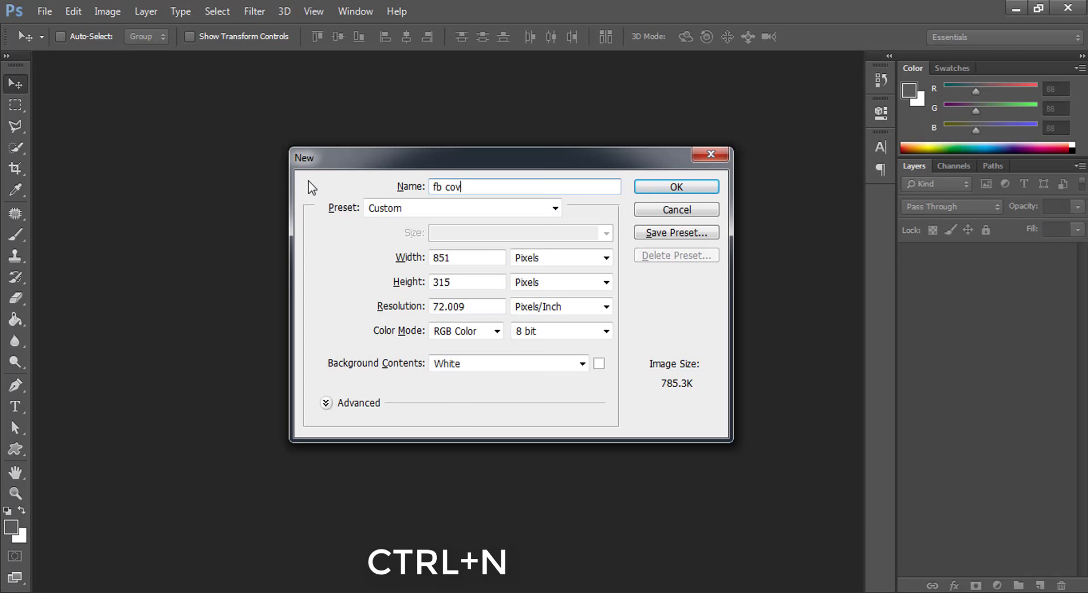
text(er)
key(Return)
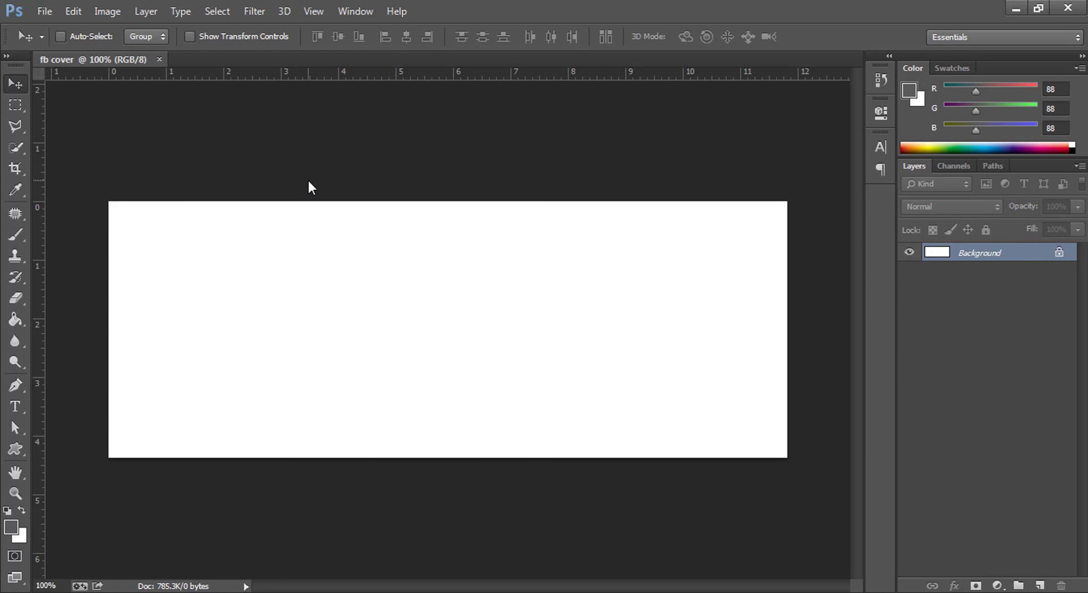
Step: Unlock the Background layer and draw a filled grey circle with the Ellipse Tool
key(ctrl+0)
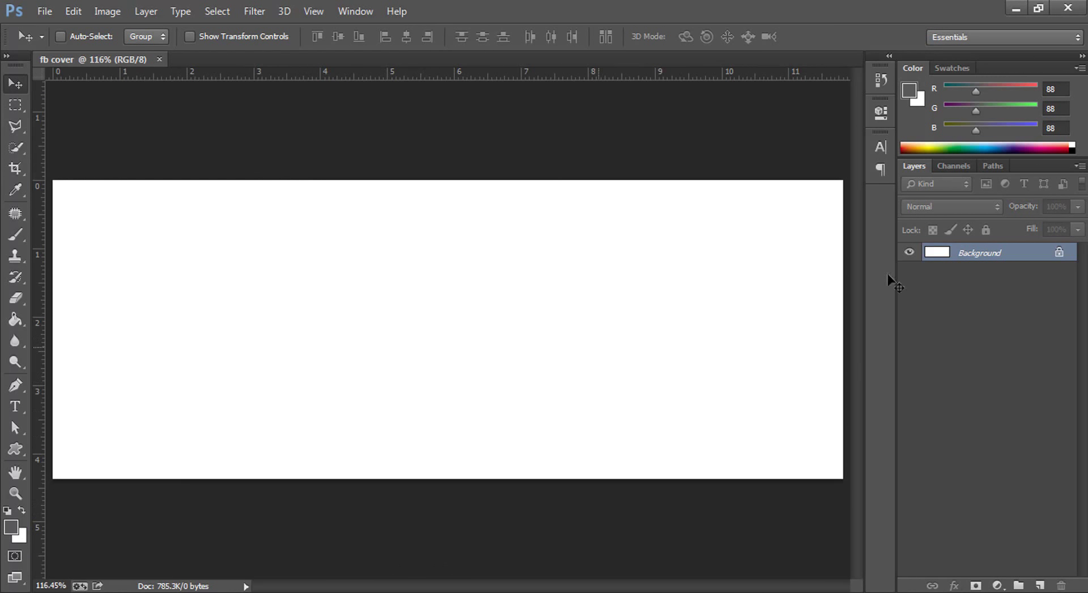
click(1060, 257)
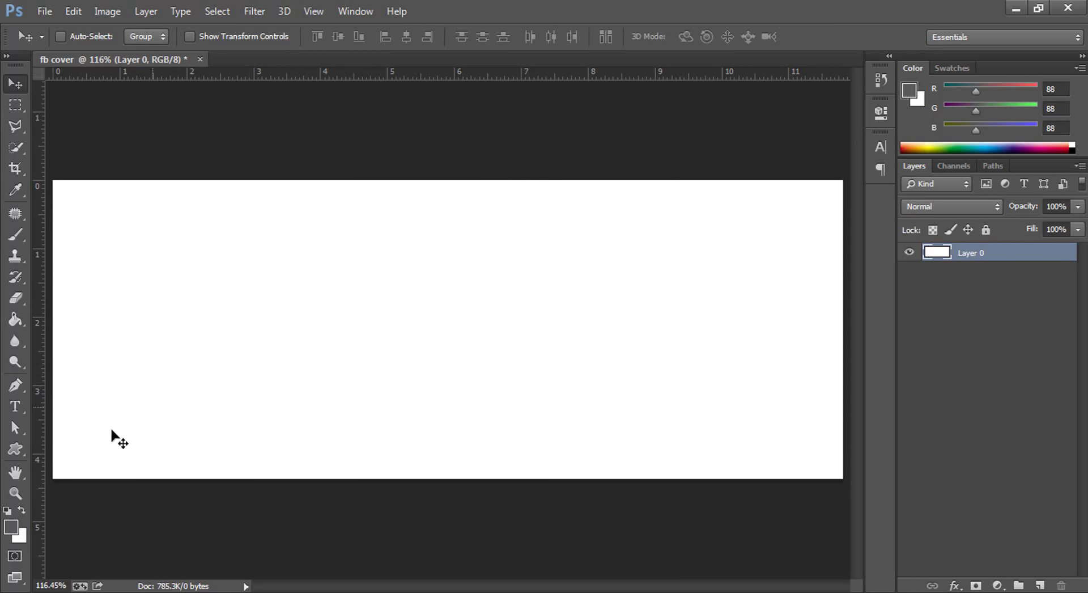
drag(15, 449, 78, 480)
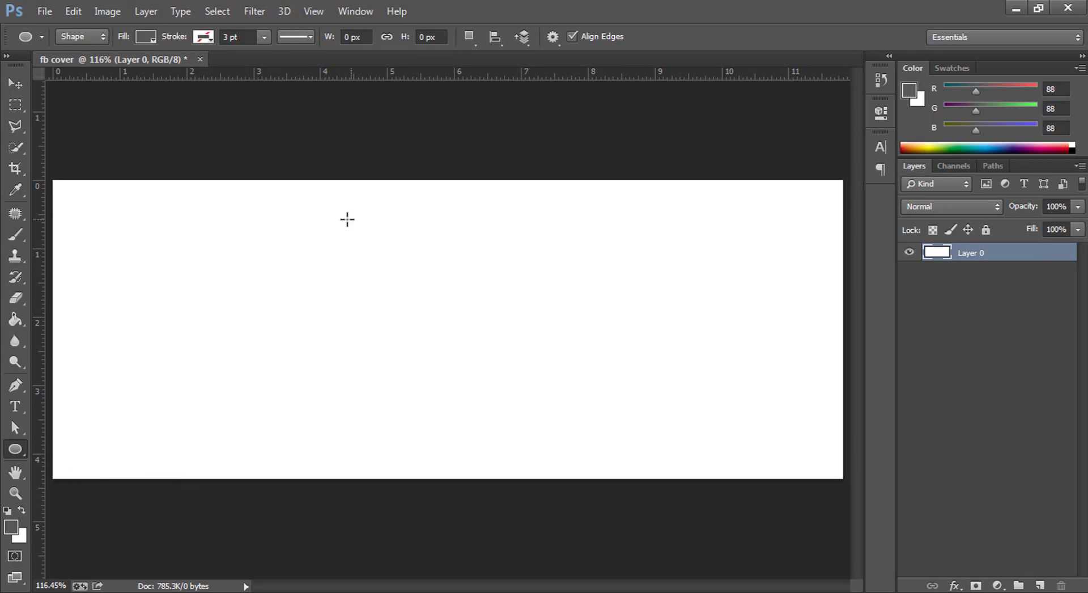
mouse_move(327, 223)
mouse_down()
mouse_move(576, 416)
mouse_move(639, 435)
mouse_up()
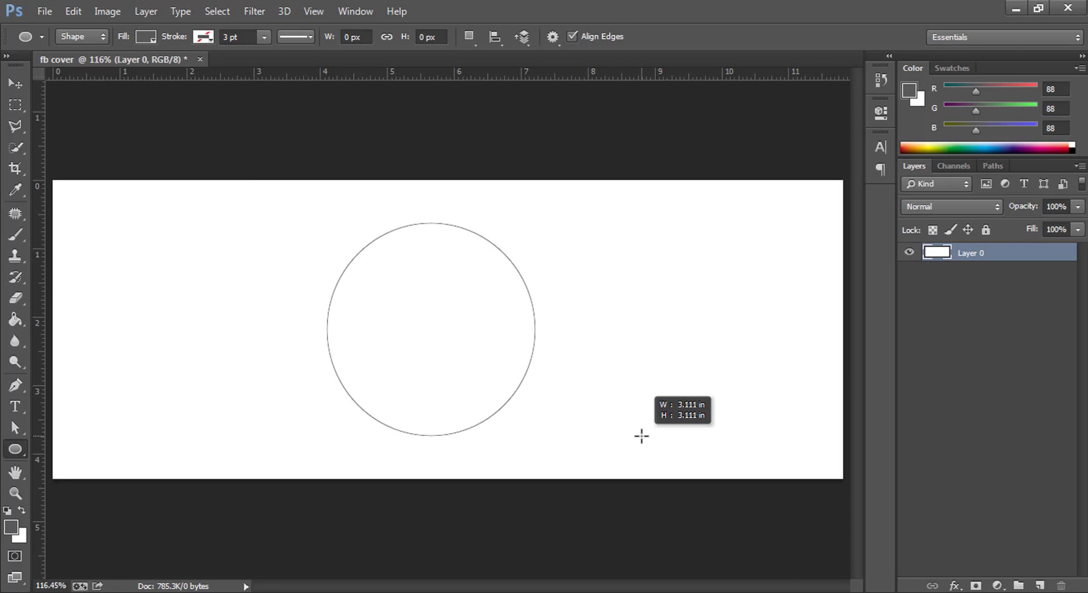
drag(641, 435, 642, 435)
click(881, 111)
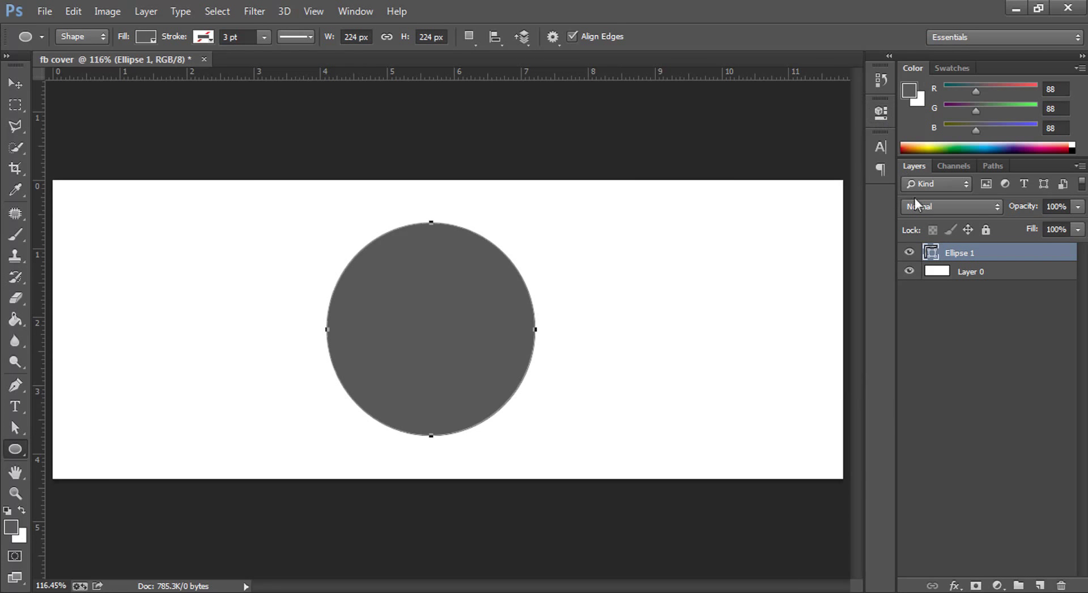
Step: Align the circle to the canvas's vertical and horizontal centres
click(969, 272)
click(963, 254)
key(ctrl+a)
key(v)
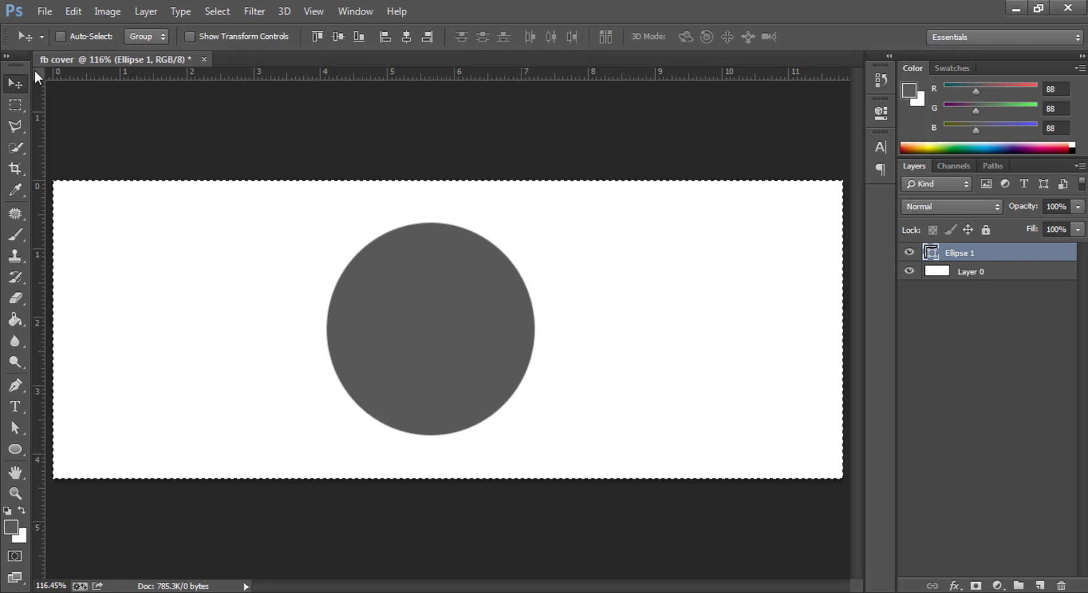
click(338, 36)
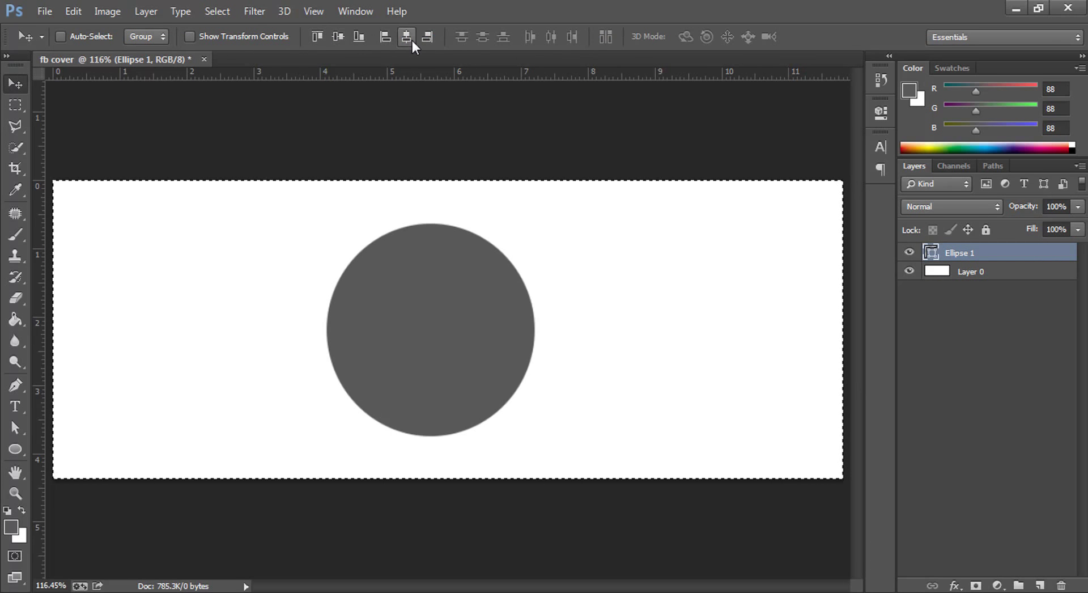
click(412, 39)
key(ctrl+d)
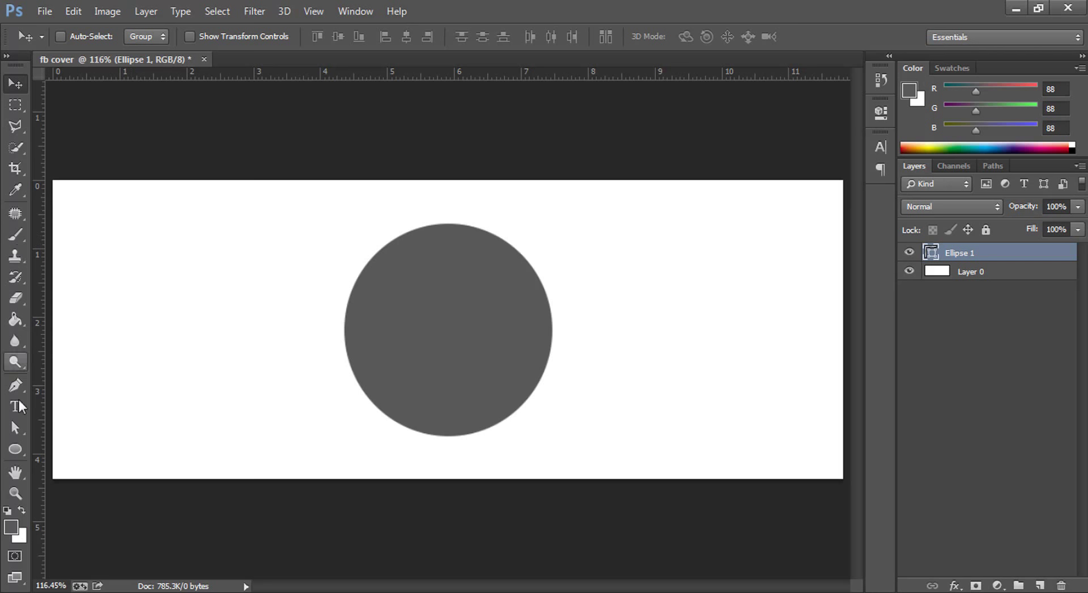
Step: Draw a 580 × 40 px grey bar with the Rectangle Tool, overlapping the circle's top
click(23, 447)
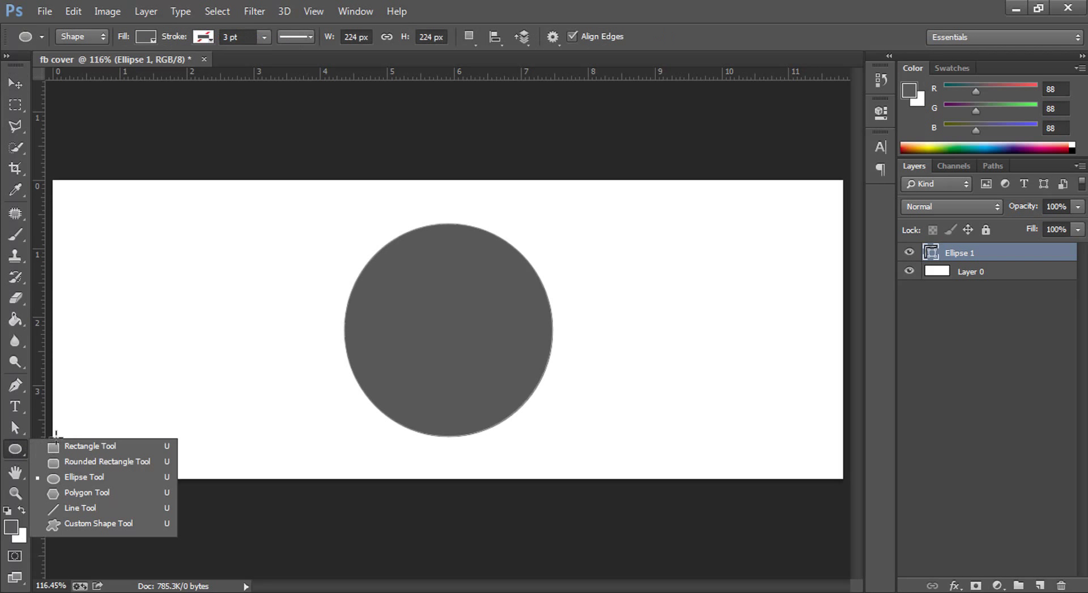
click(66, 446)
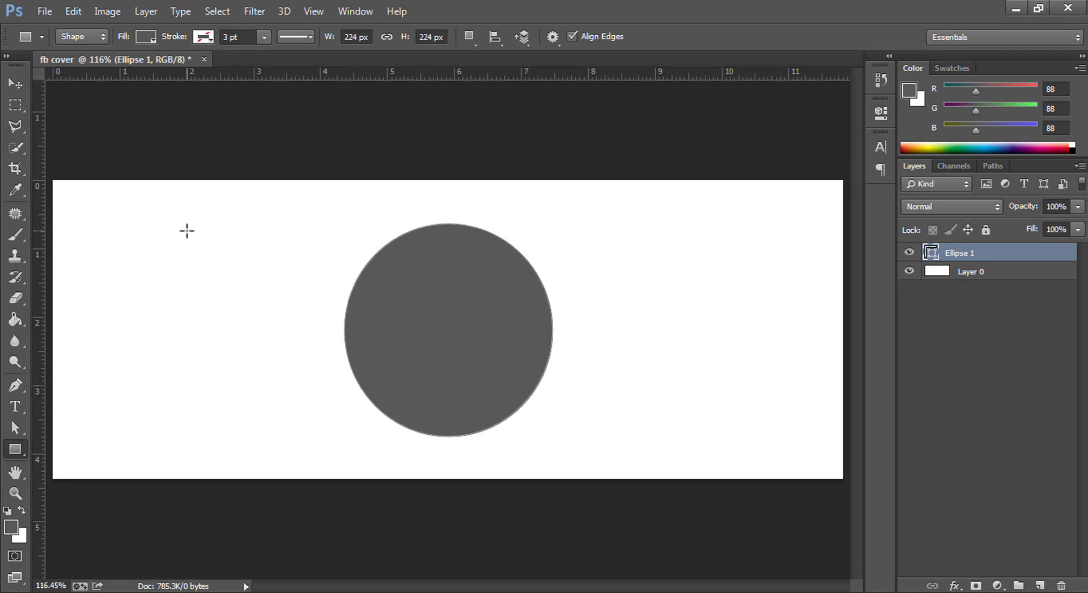
mouse_move(184, 229)
mouse_down()
mouse_move(725, 297)
mouse_move(740, 289)
mouse_move(736, 265)
mouse_move(721, 265)
mouse_up()
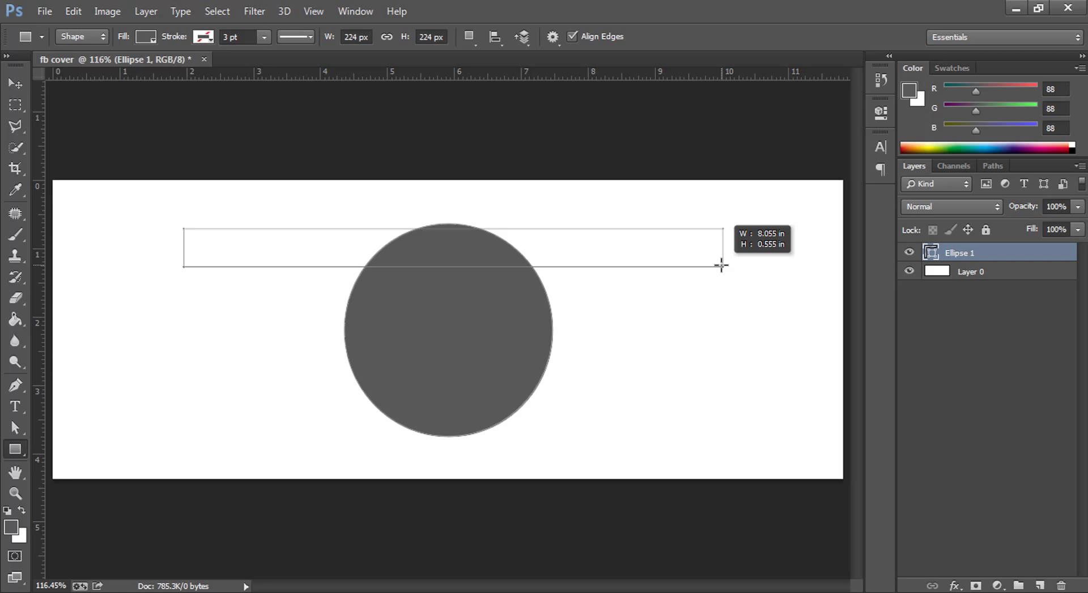
drag(721, 265, 722, 266)
click(882, 112)
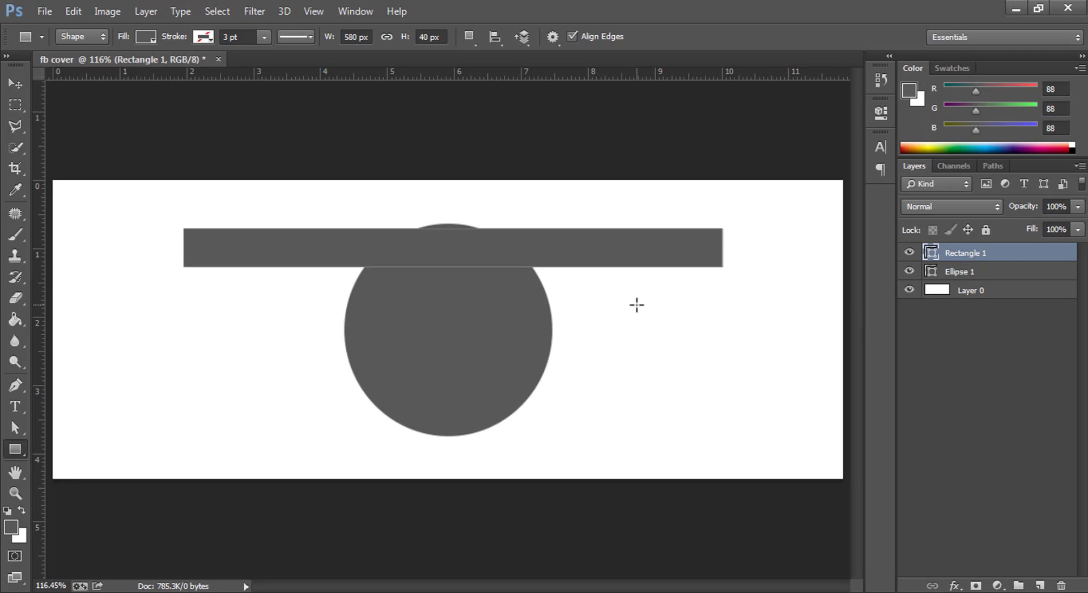
key(v)
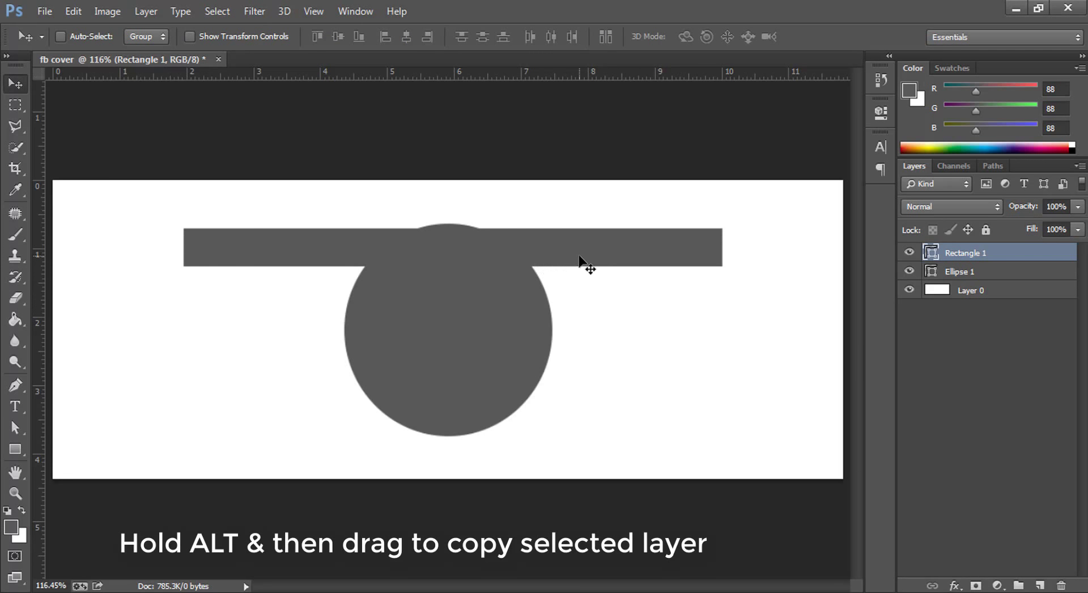
Step: Copy the bar below the circle and place vertical guides at both bar ends
drag(579, 257, 575, 418)
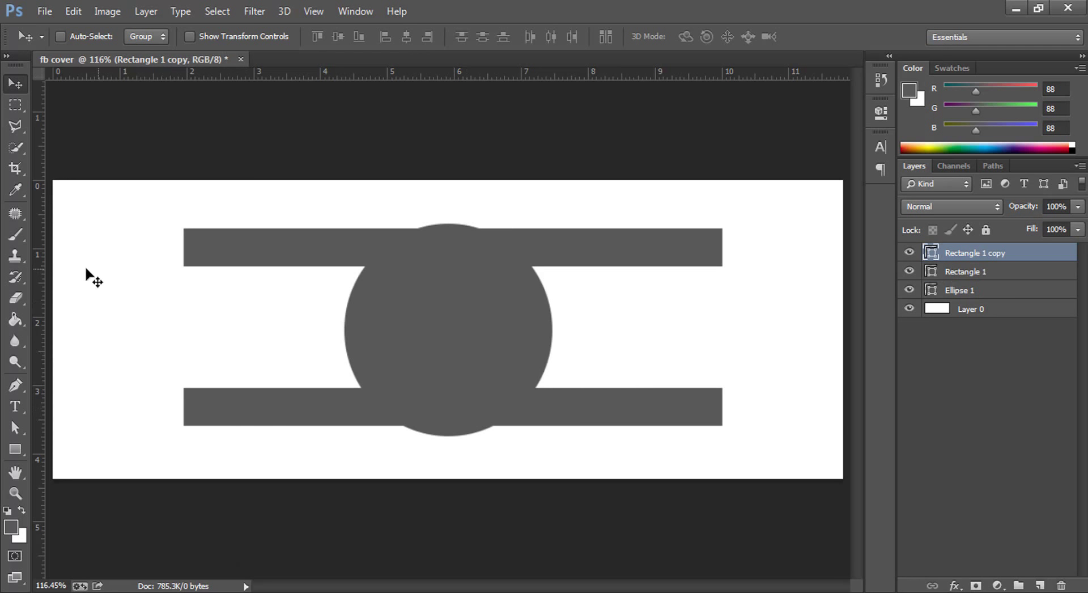
drag(38, 271, 181, 282)
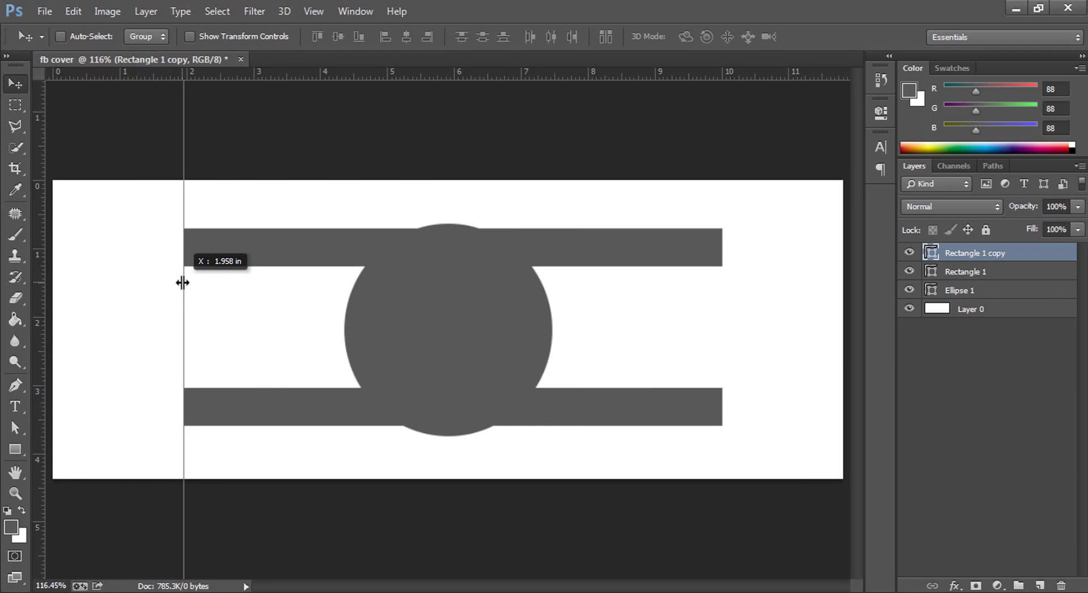
drag(39, 263, 725, 314)
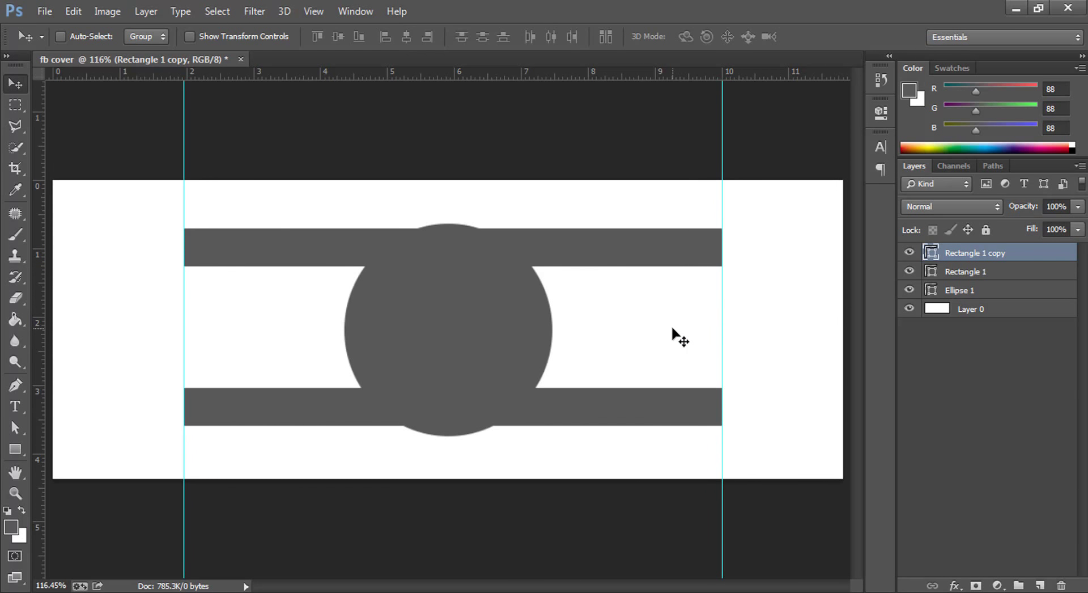
Step: Duplicate the bar into the middle gaps, stacking copies with thin white gaps between them
drag(540, 412, 536, 363)
key(alt)
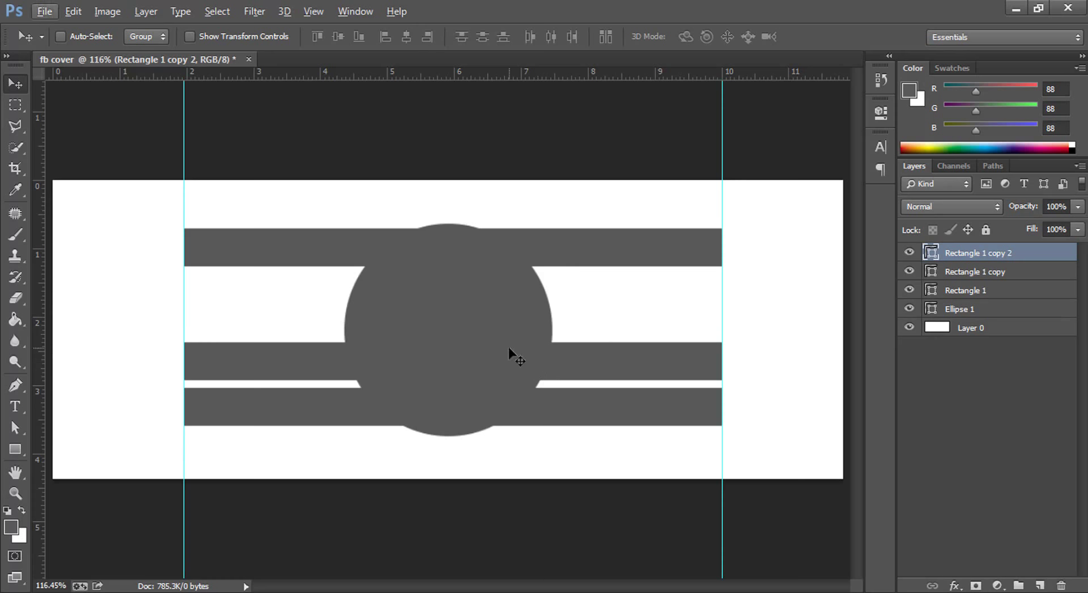
key(Down)
key(Down)
key(Escape)
key(Escape)
key(Down)
key(Down)
key(Down)
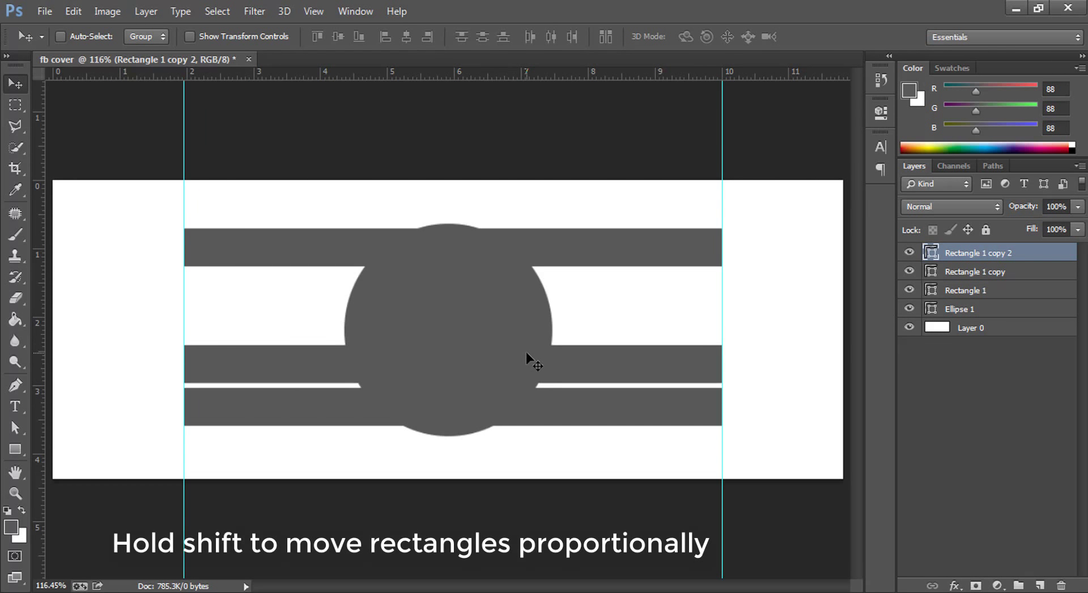
key(Down)
key(Down)
drag(526, 352, 555, 312)
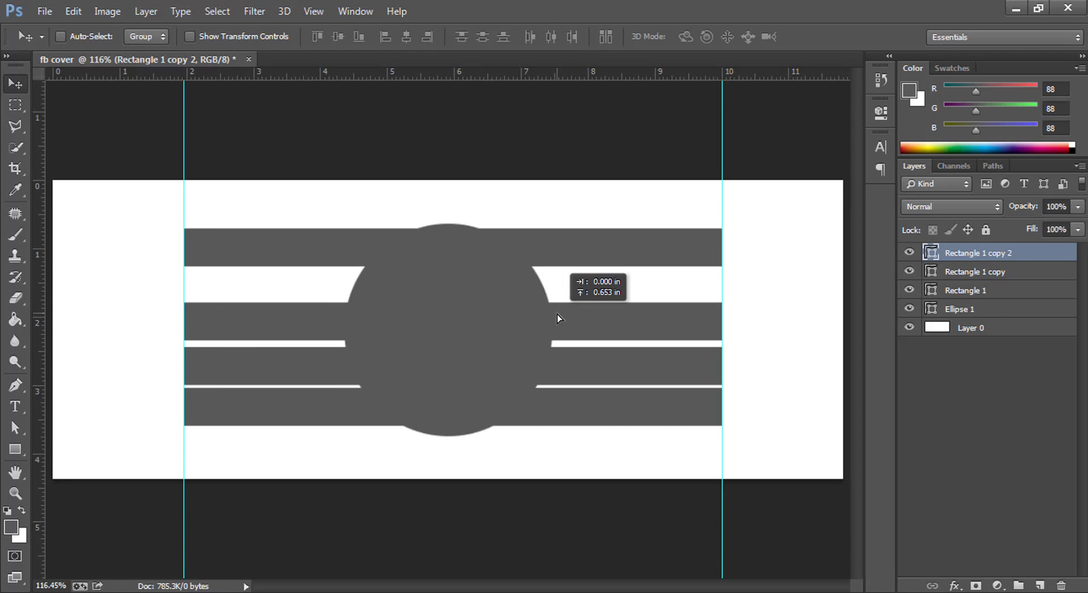
key(ctrl+j)
key(Down)
key(Down)
key(Down)
key(Down)
key(Down)
key(Down)
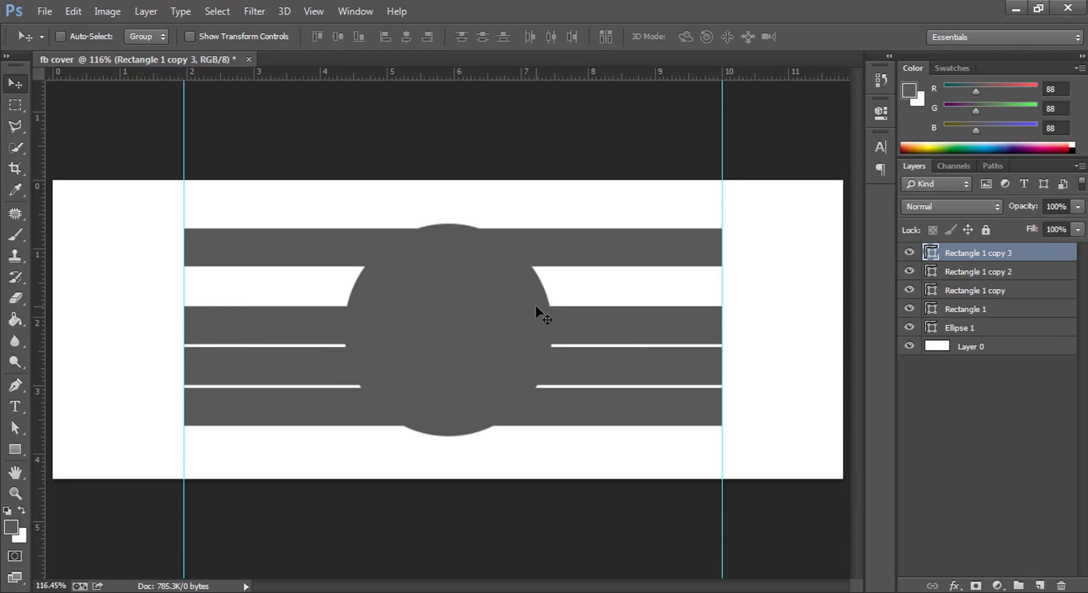
drag(534, 306, 563, 277)
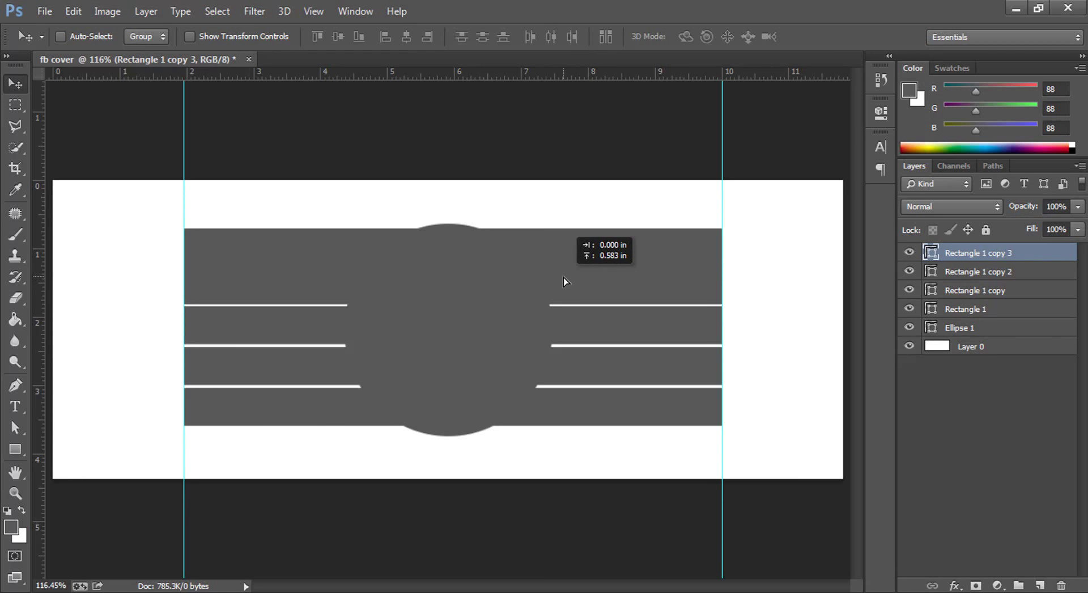
key(ctrl+j)
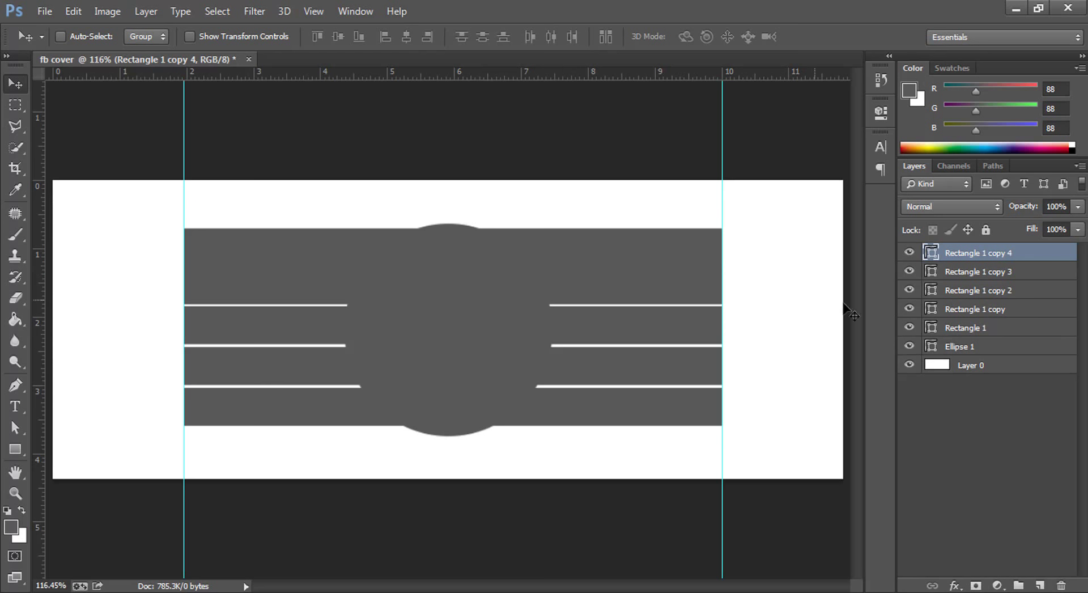
Step: Adjust the top bar and move Rectangle 1 copy to the top of the layer stack
click(956, 328)
key(shift+Down)
key(shift+Down)
key(shift+Down)
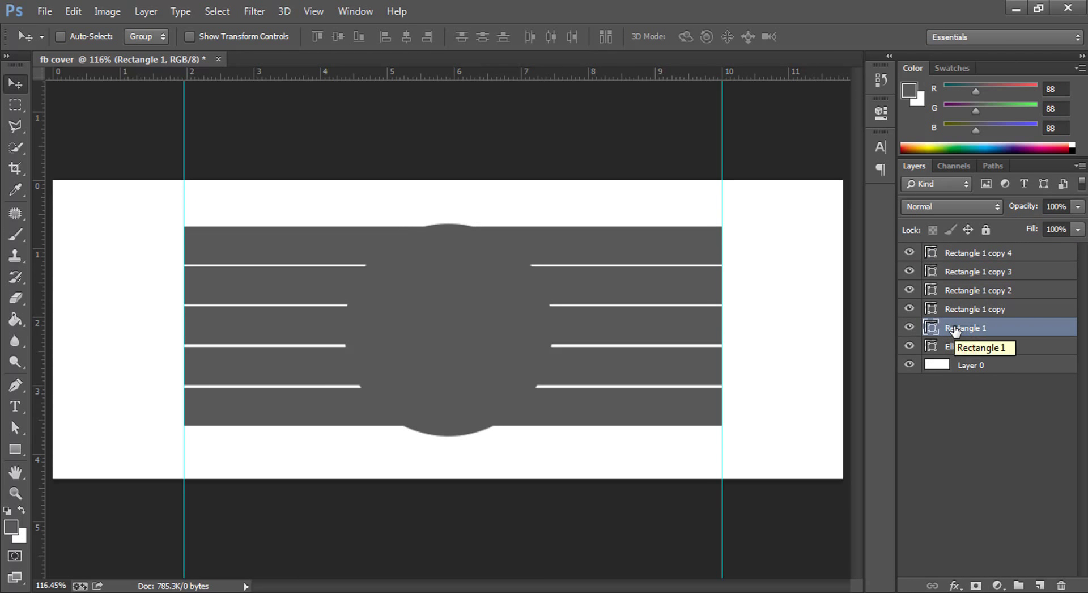
key(Up)
key(Up)
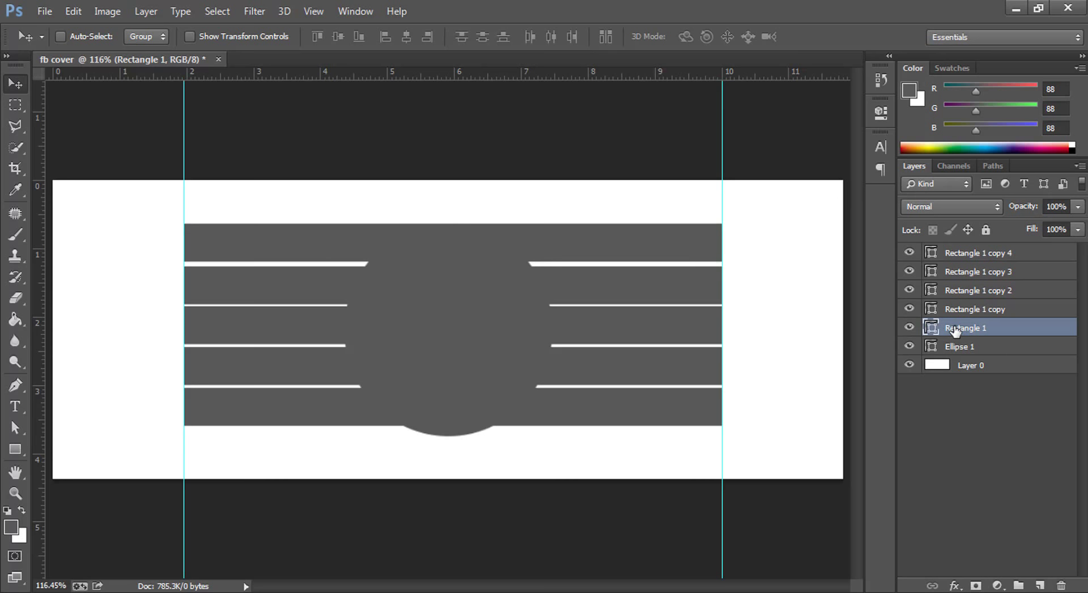
click(965, 254)
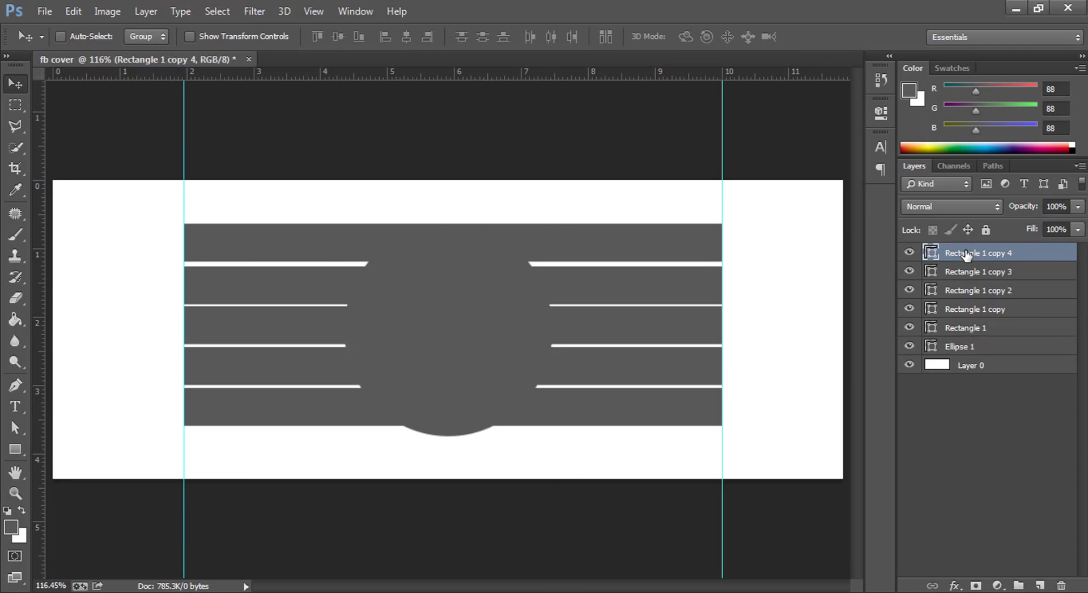
click(964, 327)
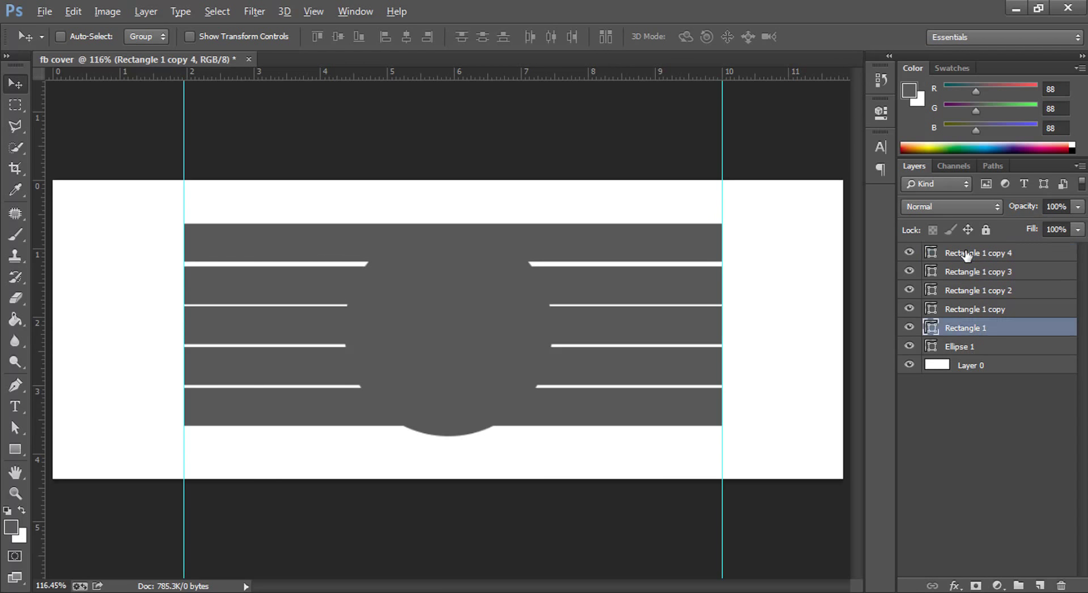
click(965, 309)
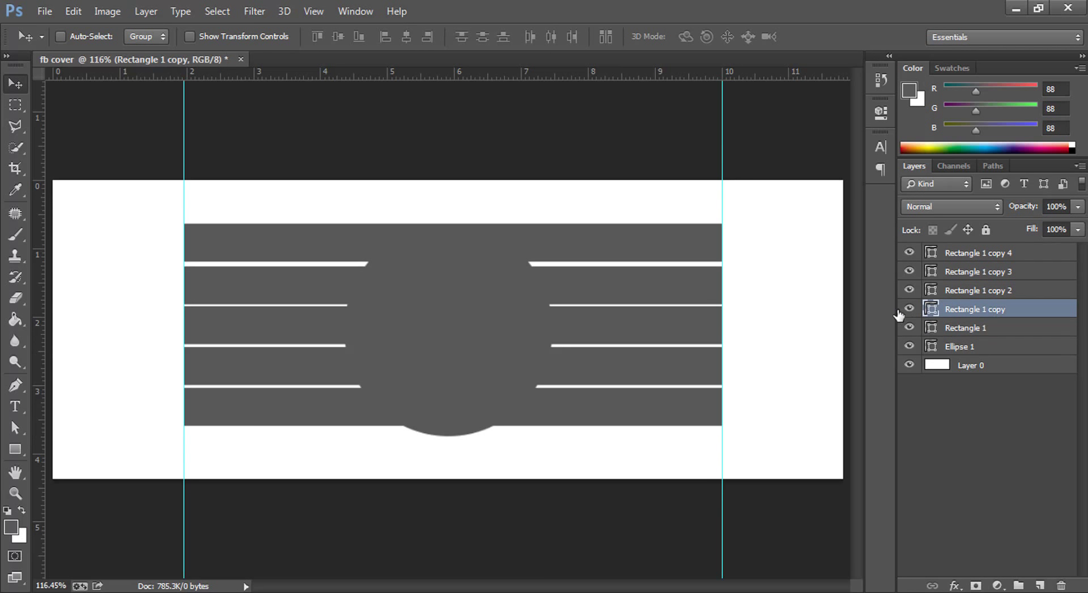
click(910, 309)
click(909, 309)
drag(976, 311, 981, 253)
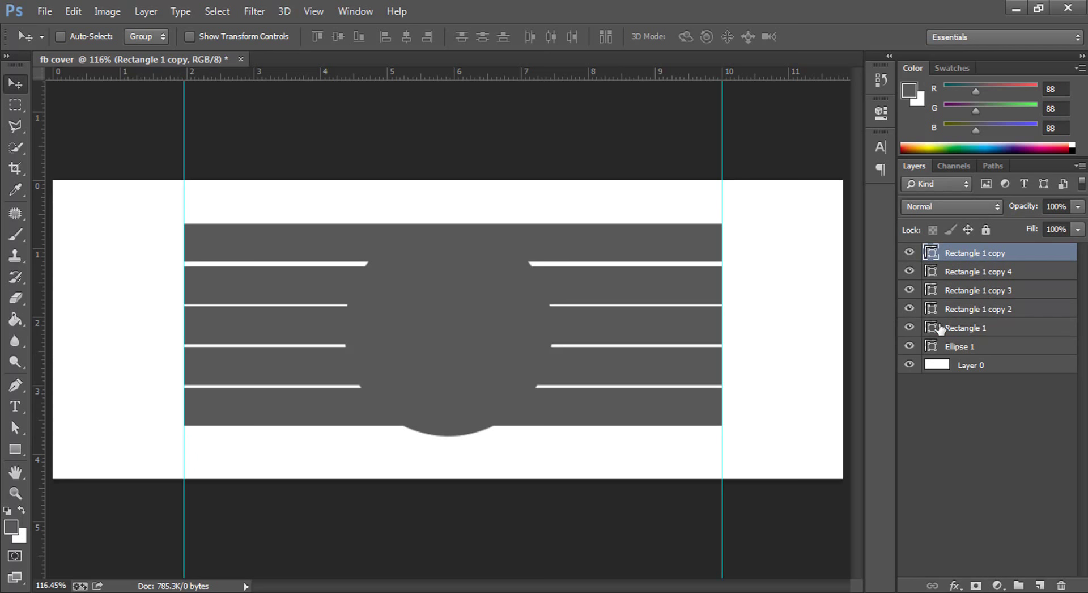
key(Down)
key(Down)
key(Down)
key(Down)
key(Down)
key(Down)
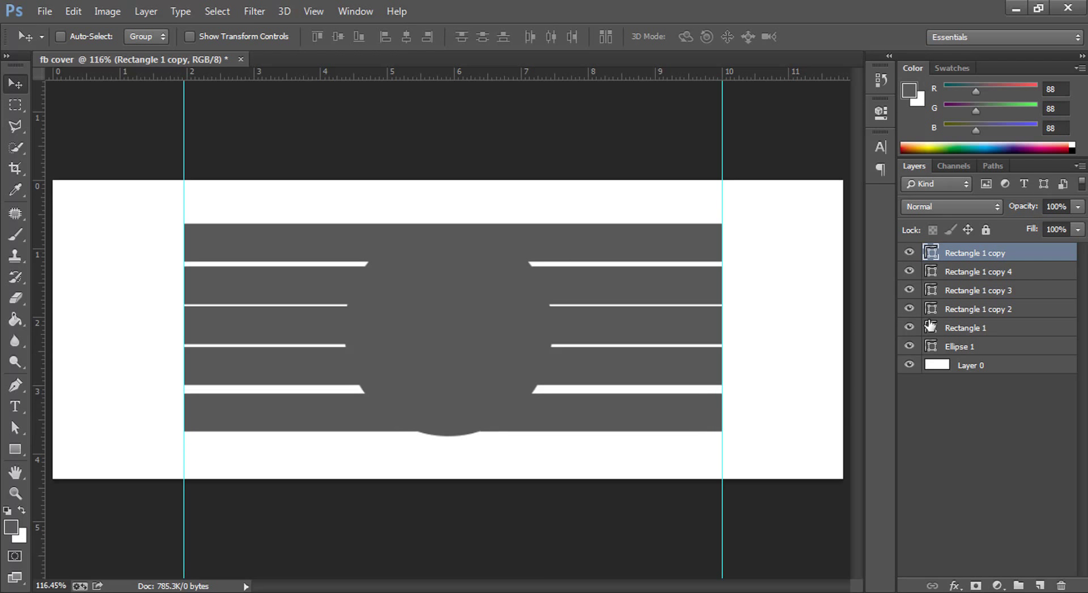
key(Down)
key(Down)
key(Down)
key(Down)
key(Down)
key(Down)
key(Down)
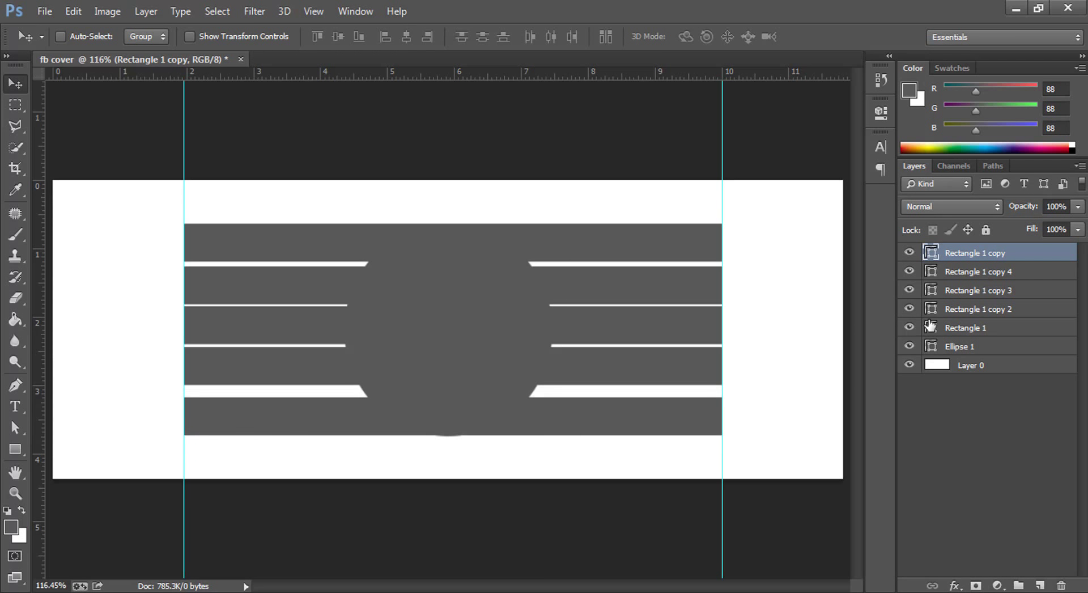
key(Down)
key(Down)
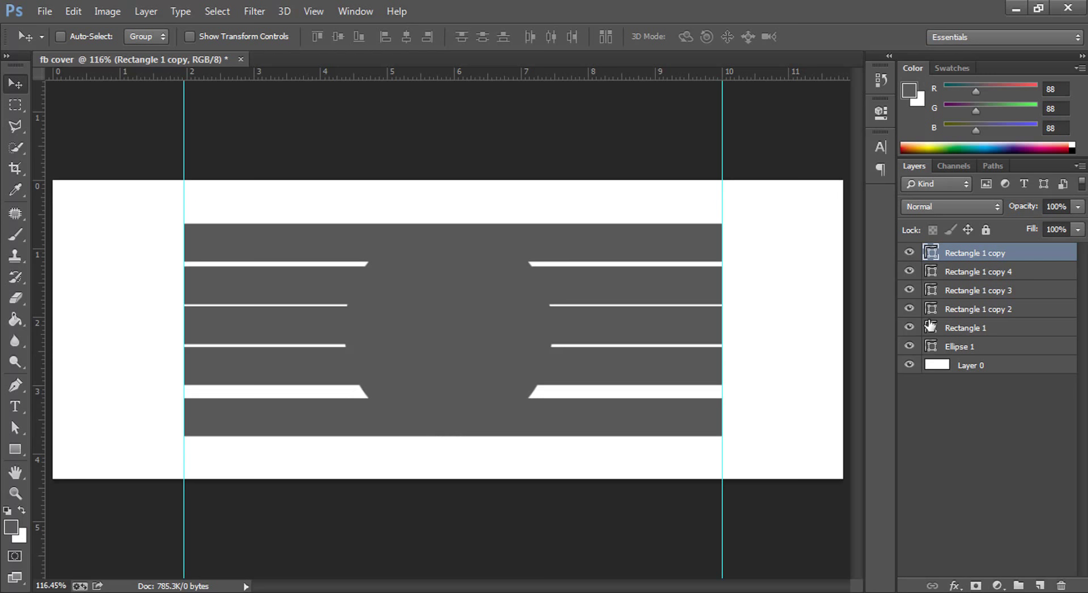
Step: Move Rectangle 1 copy 4 directly above Rectangle 1 in the Layers panel
click(909, 272)
click(910, 271)
click(955, 271)
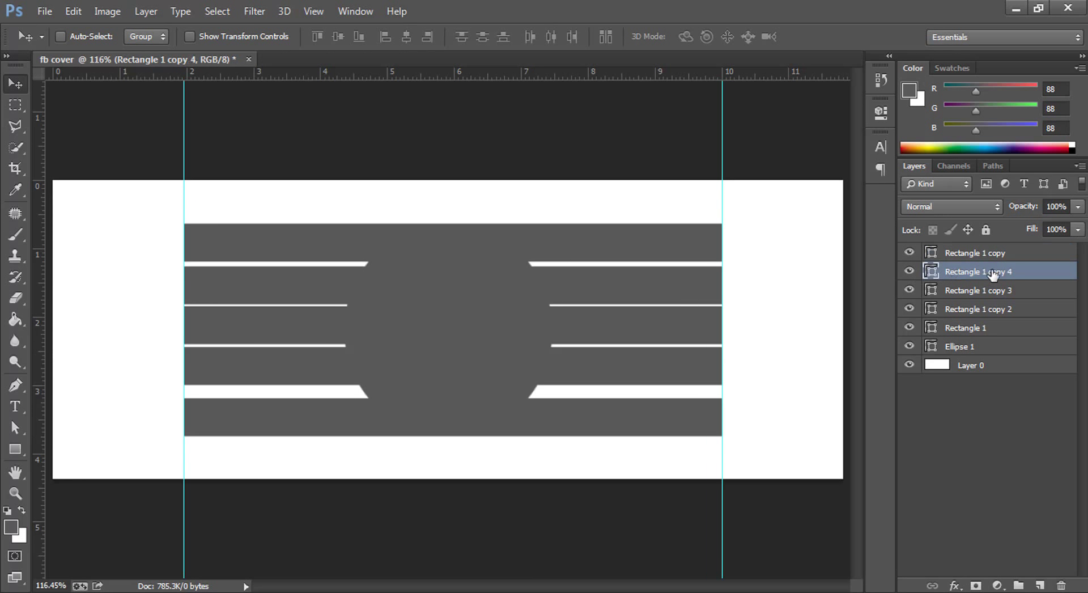
drag(994, 274, 989, 335)
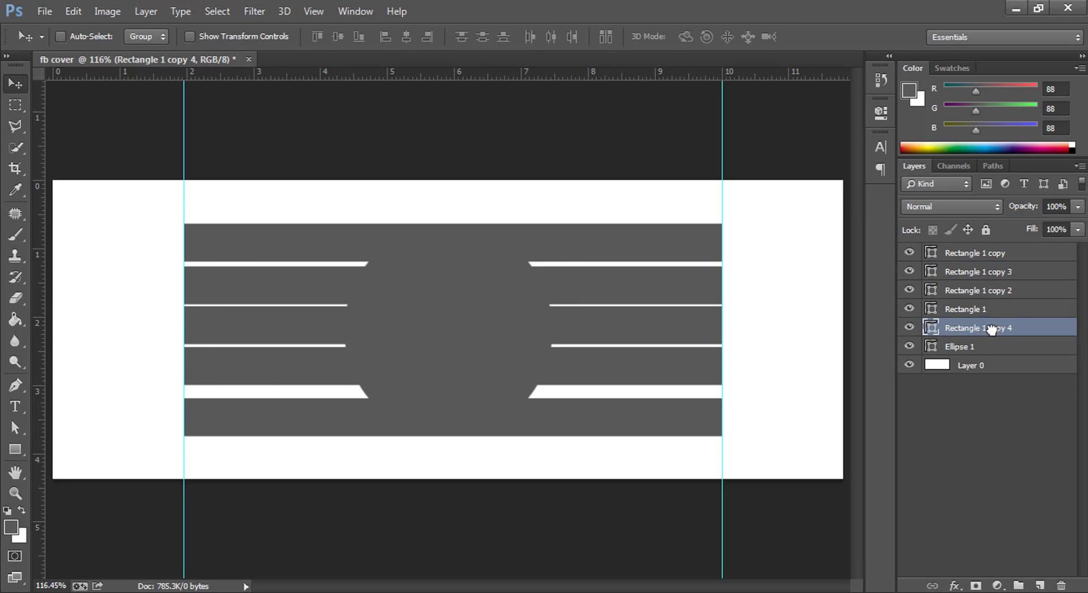
click(910, 329)
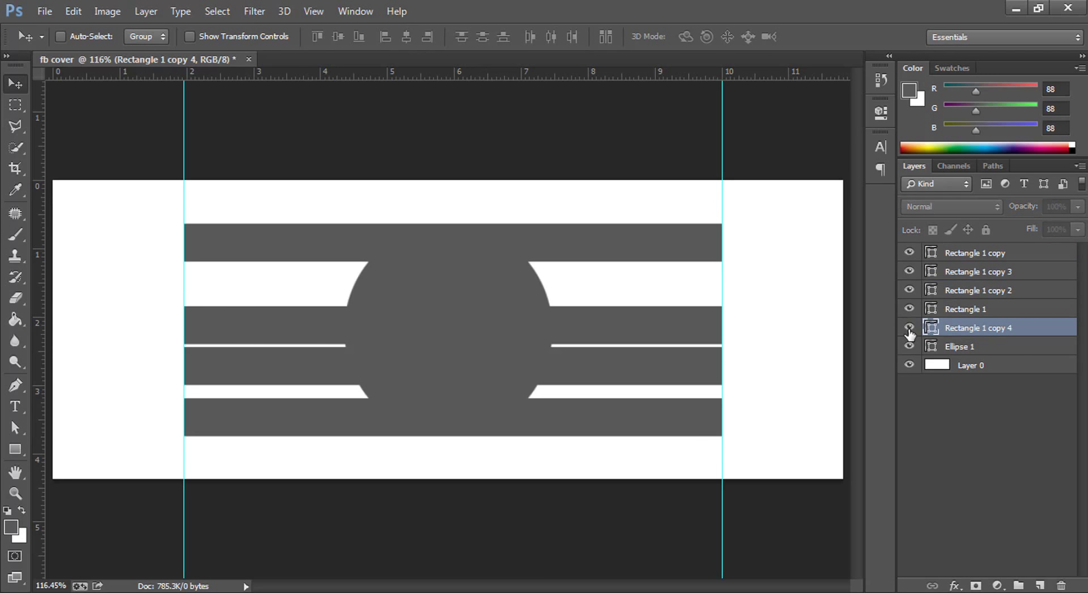
click(910, 329)
click(910, 309)
click(910, 309)
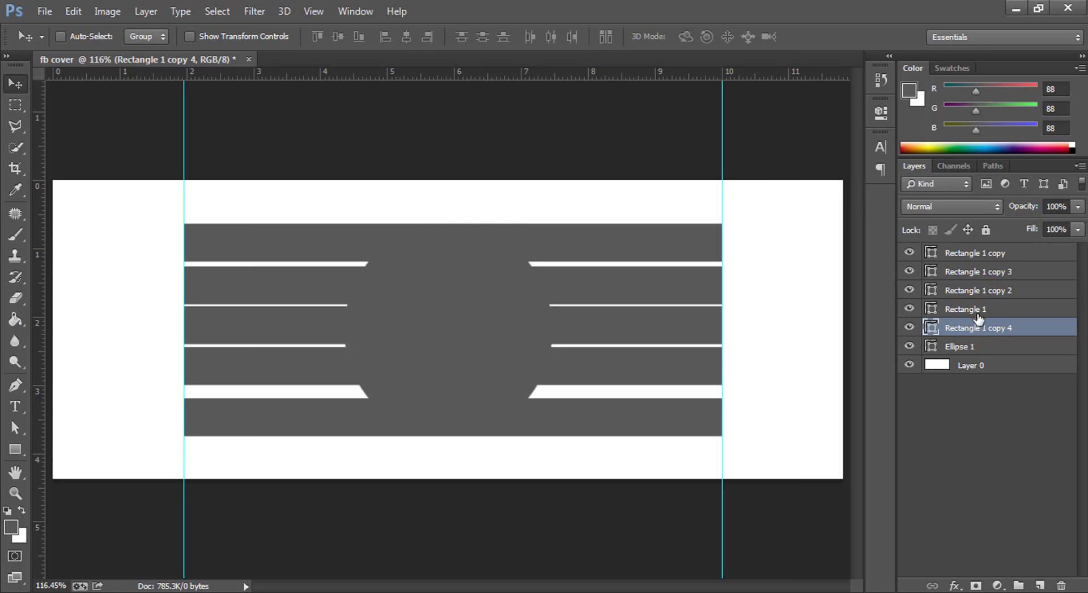
drag(998, 330, 936, 309)
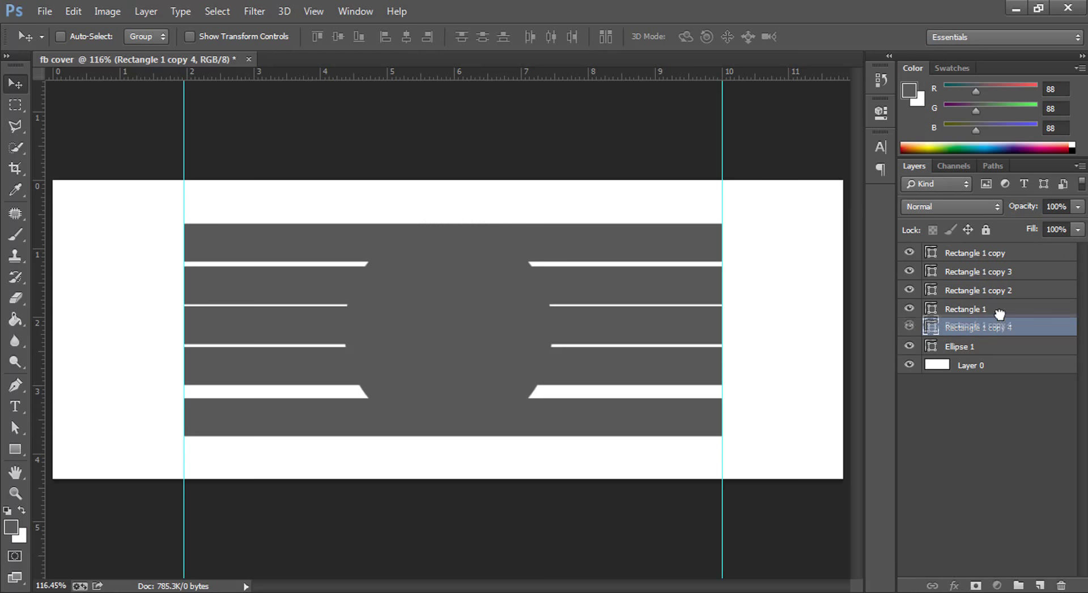
Step: Move Rectangle 1 copy 3 below copy 2 in the Layers panel
click(909, 290)
click(909, 290)
drag(979, 274, 966, 295)
click(909, 290)
click(910, 290)
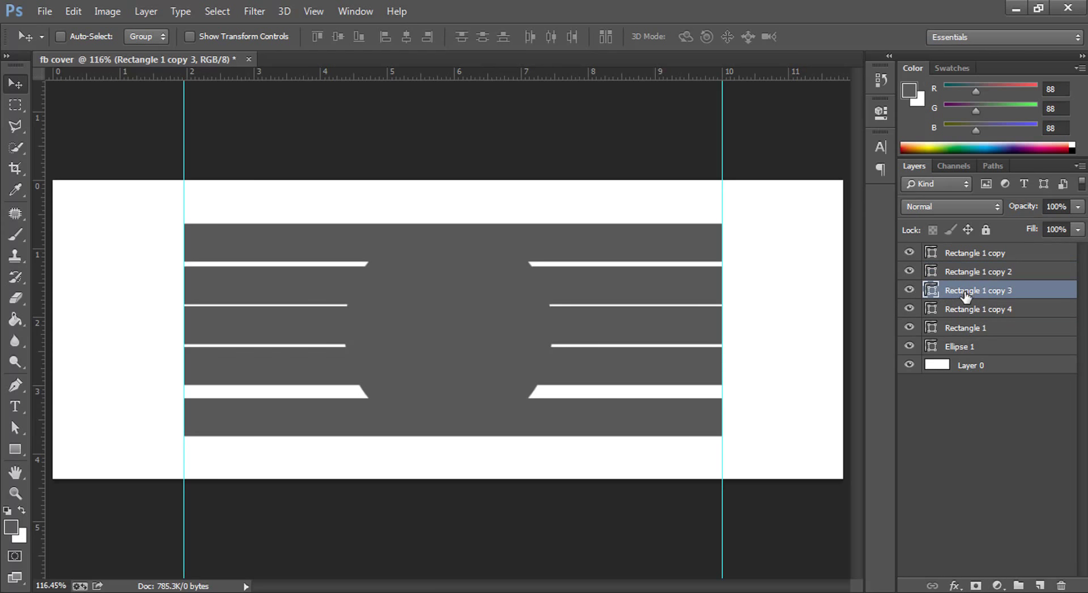
click(958, 274)
click(910, 271)
click(910, 271)
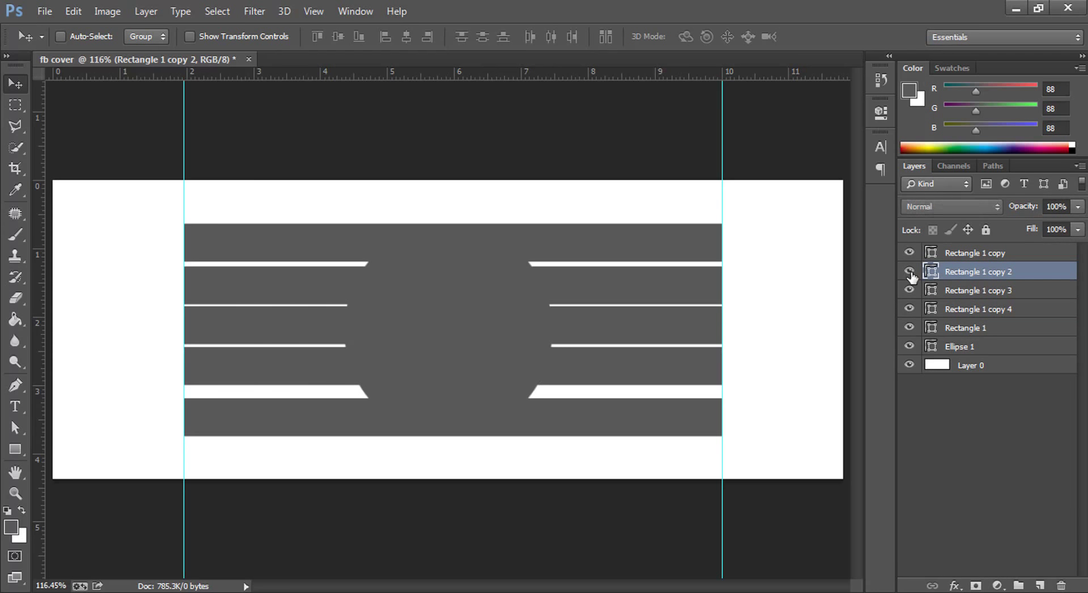
Step: Toggle layer visibility to confirm which bar each rectangle layer is
click(909, 253)
click(909, 253)
click(935, 257)
click(909, 327)
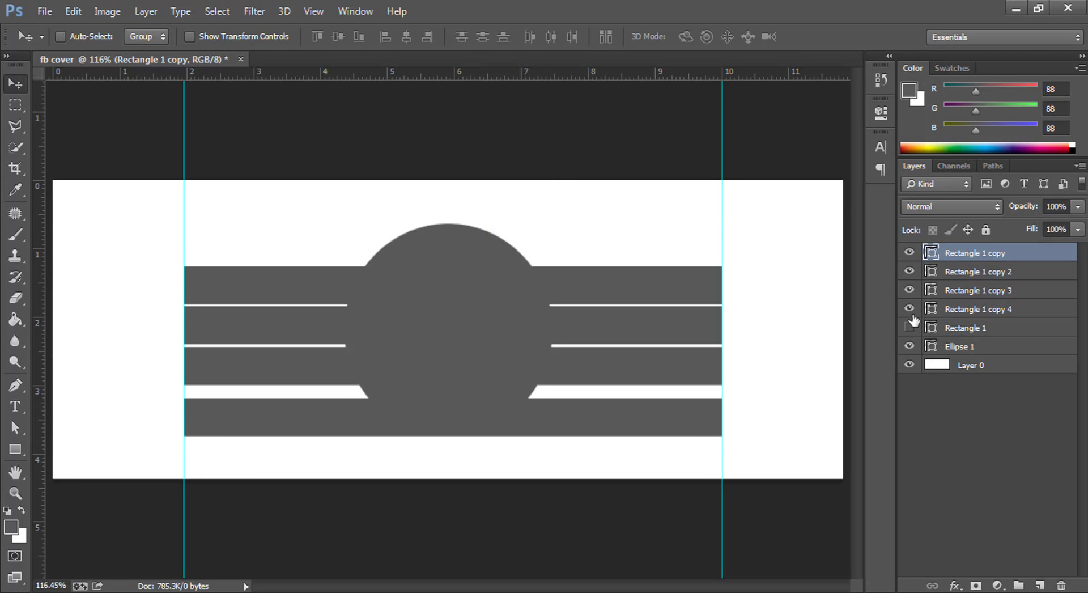
click(910, 309)
click(910, 290)
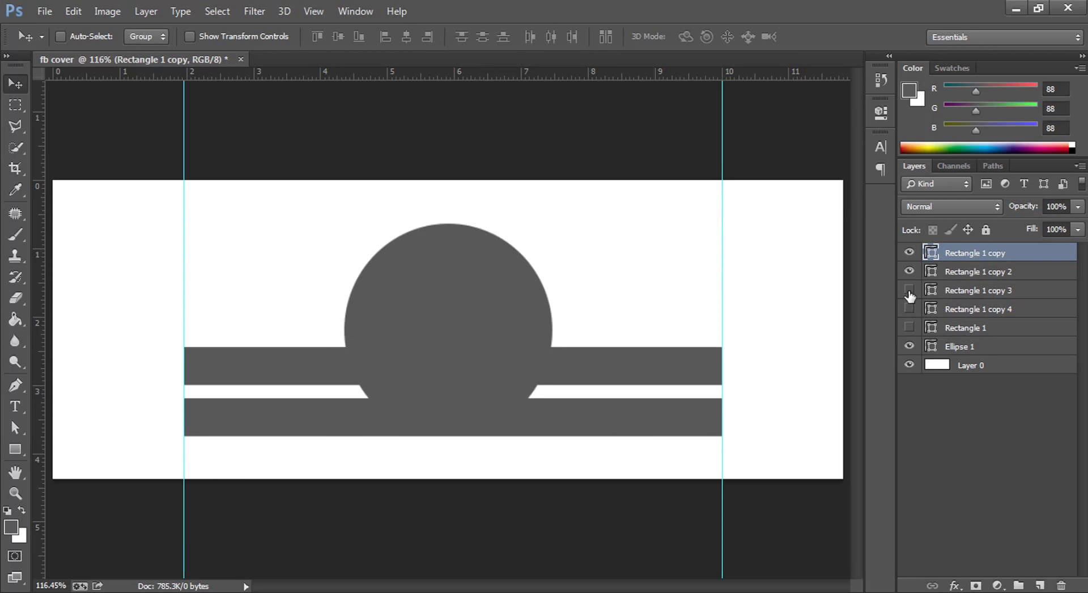
click(909, 271)
click(910, 252)
click(909, 253)
click(909, 271)
click(909, 290)
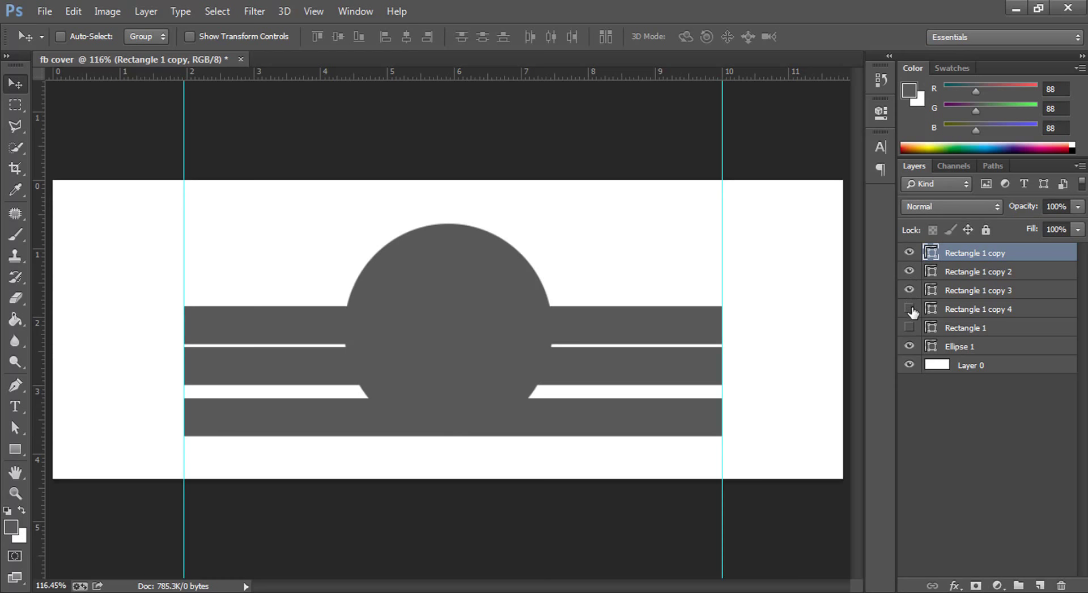
click(910, 309)
click(910, 327)
click(950, 329)
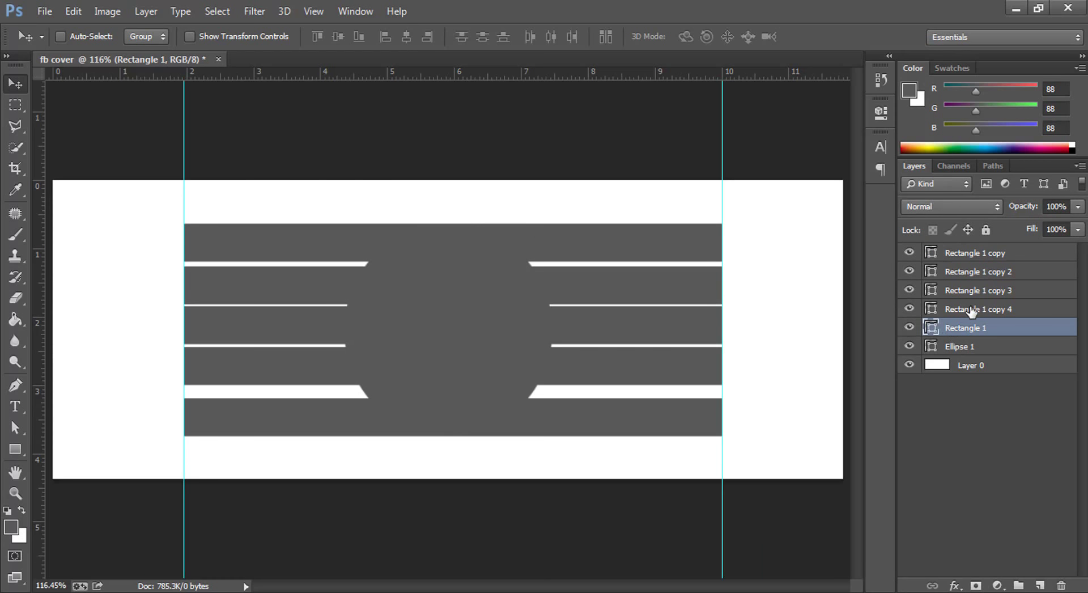
click(972, 311)
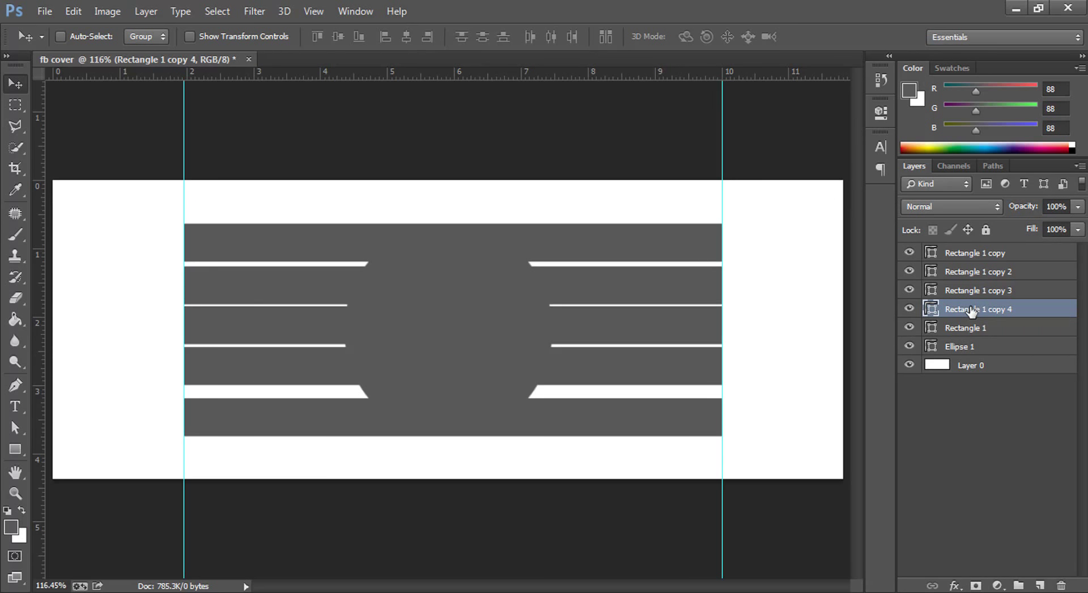
click(972, 274)
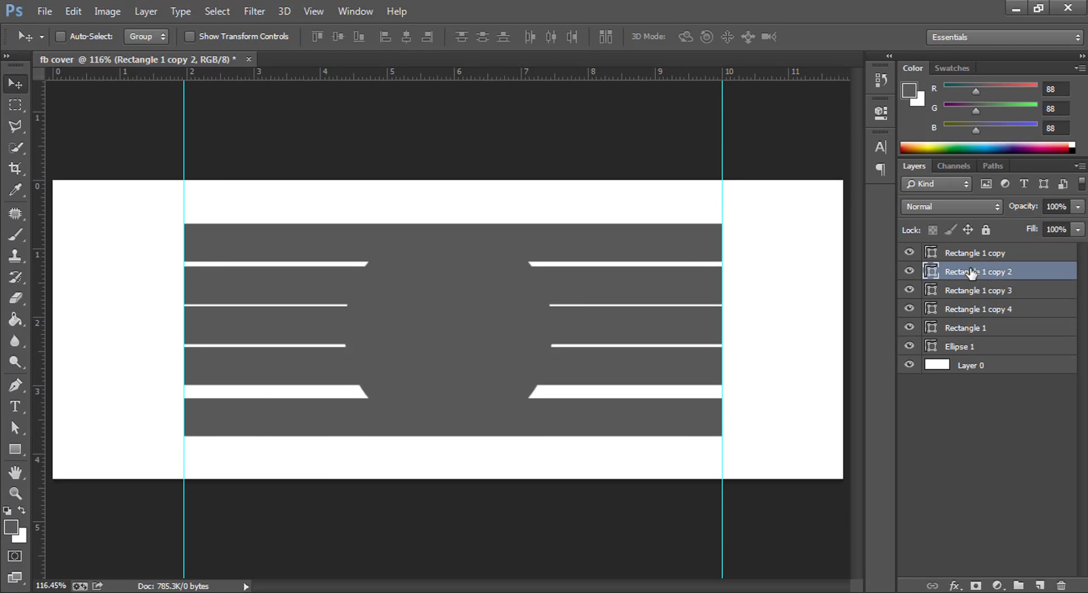
Step: Nudge the Rectangle 1 copy 2 and copy 3 bars upward to even the gaps
key(shift+Up)
key(shift+Up)
key(shift+Up)
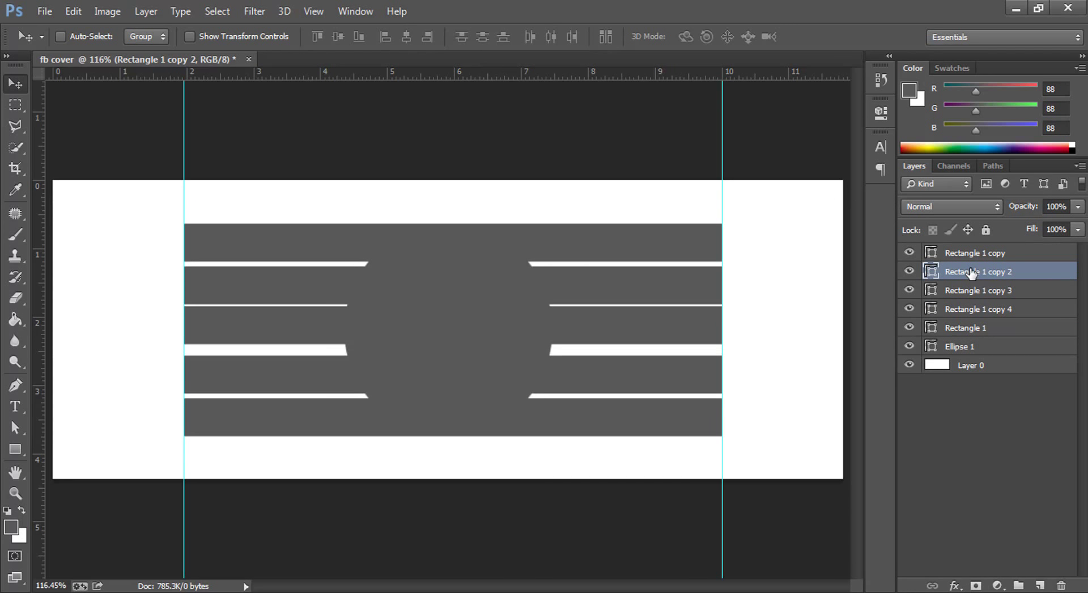
key(Up)
key(Up)
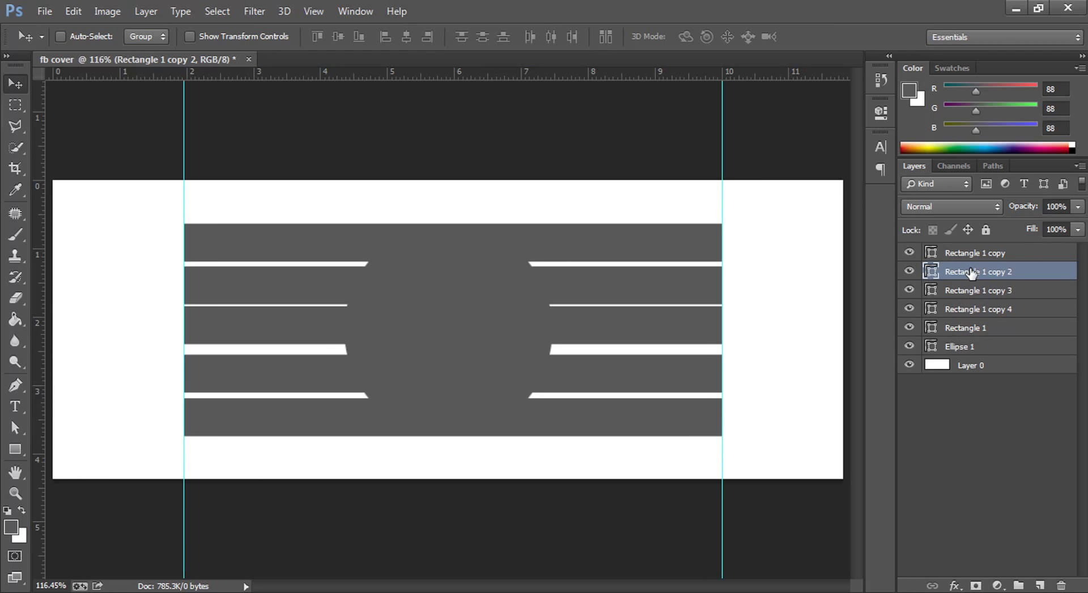
click(972, 292)
key(shift+Up)
key(shift+Up)
key(shift+Up)
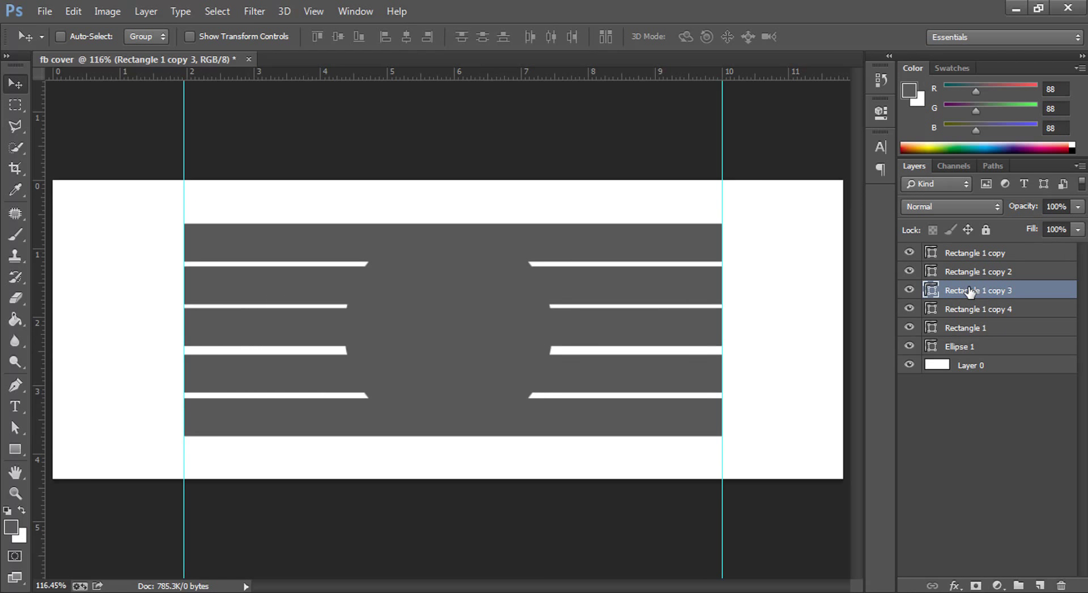
key(Down)
key(Down)
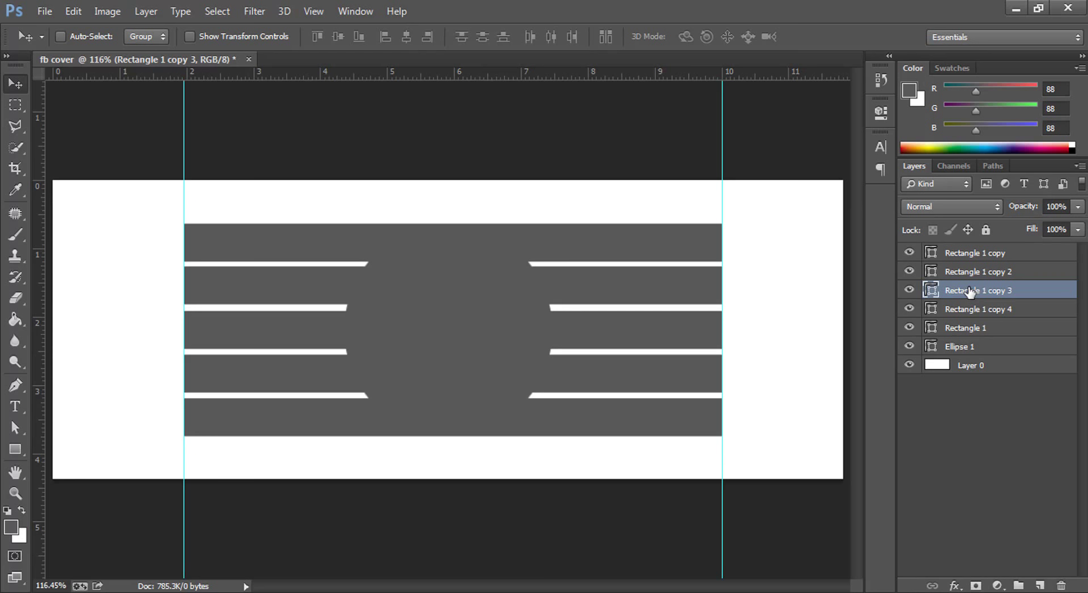
key(Up)
key(Up)
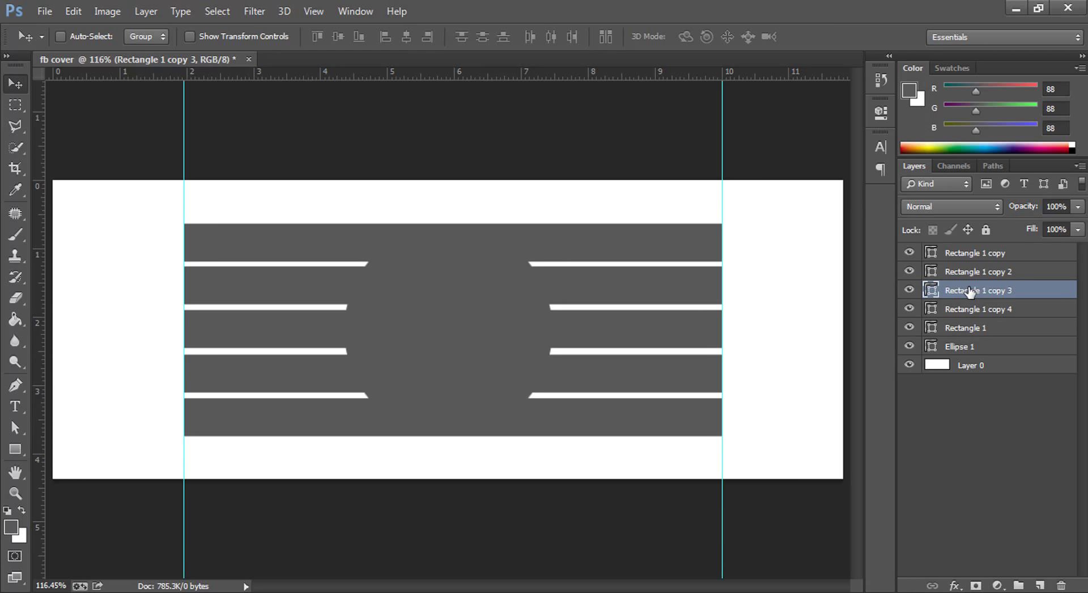
Step: Put the middle bar, Rectangle 1 copy 3, into Free Transform
click(984, 313)
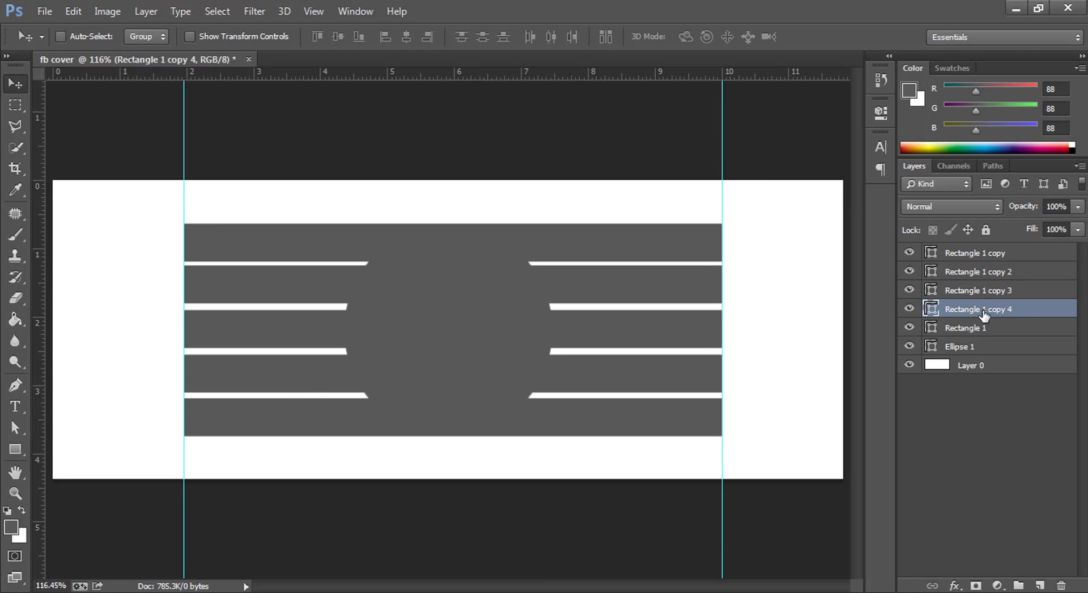
key(alt+bracketright)
click(983, 272)
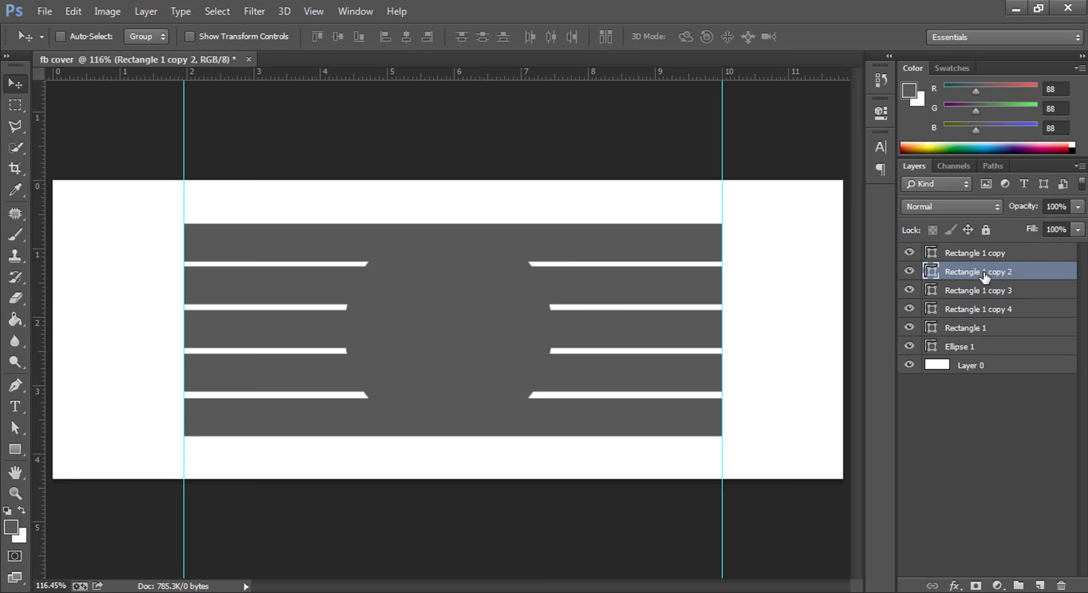
click(1008, 335)
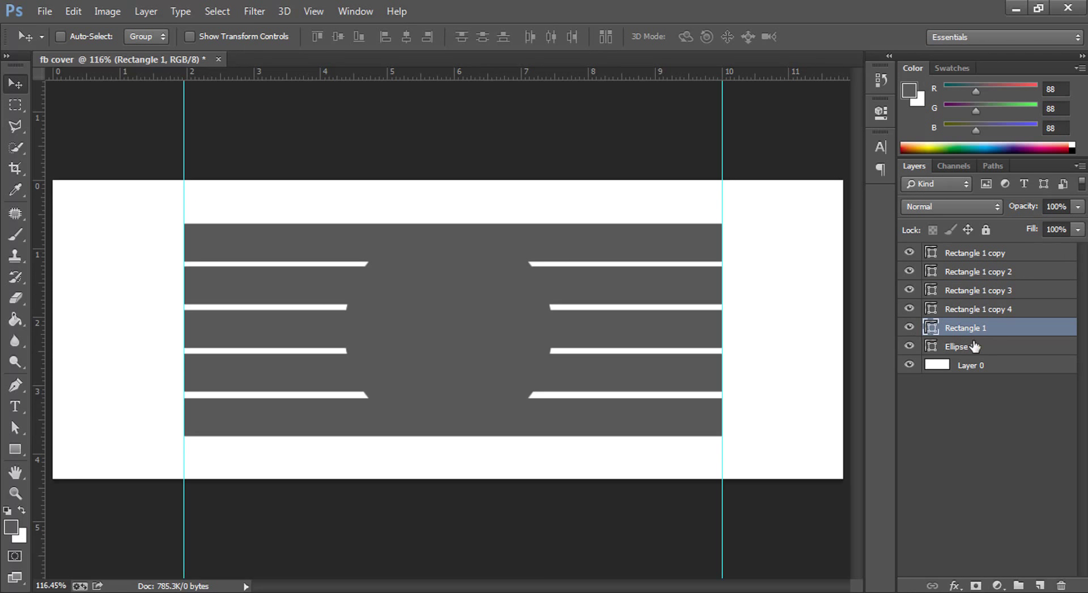
click(973, 295)
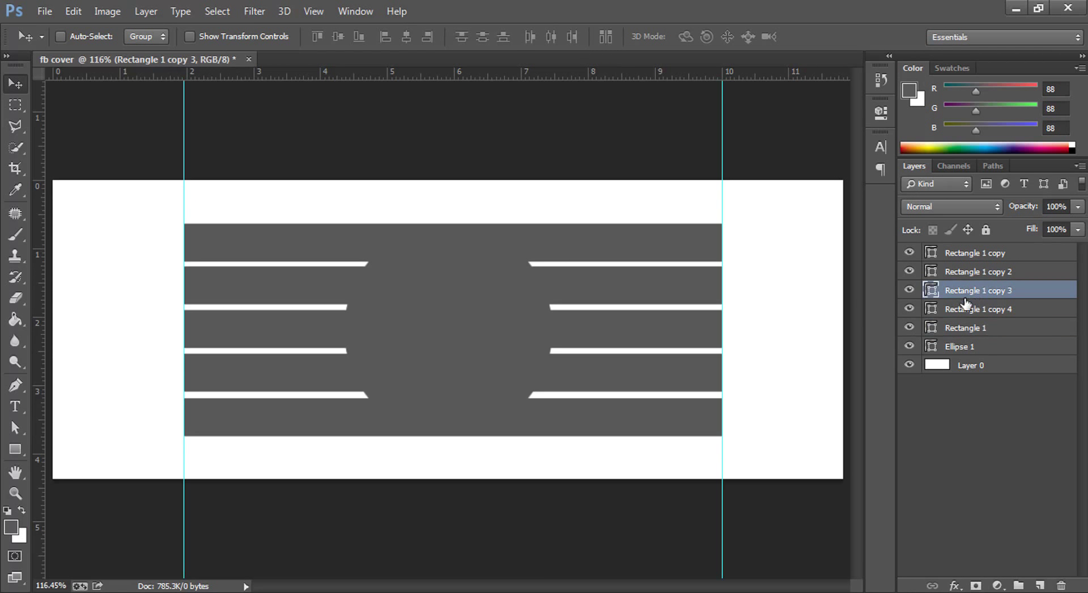
key(ctrl+t)
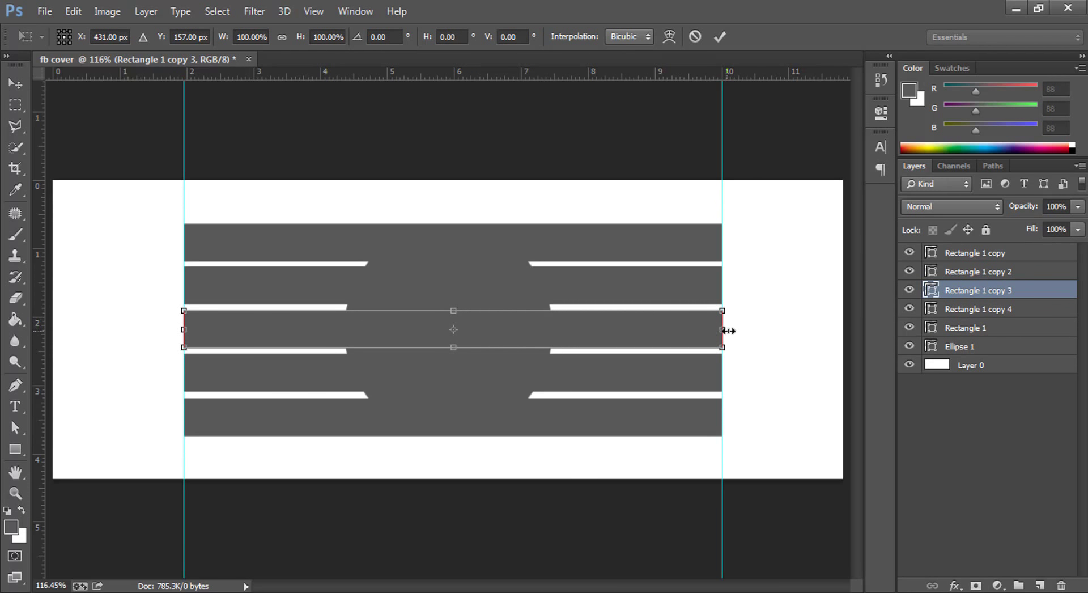
Step: Widen the middle bar past both guides, and the bars just above and below it slightly less
drag(723, 329, 789, 330)
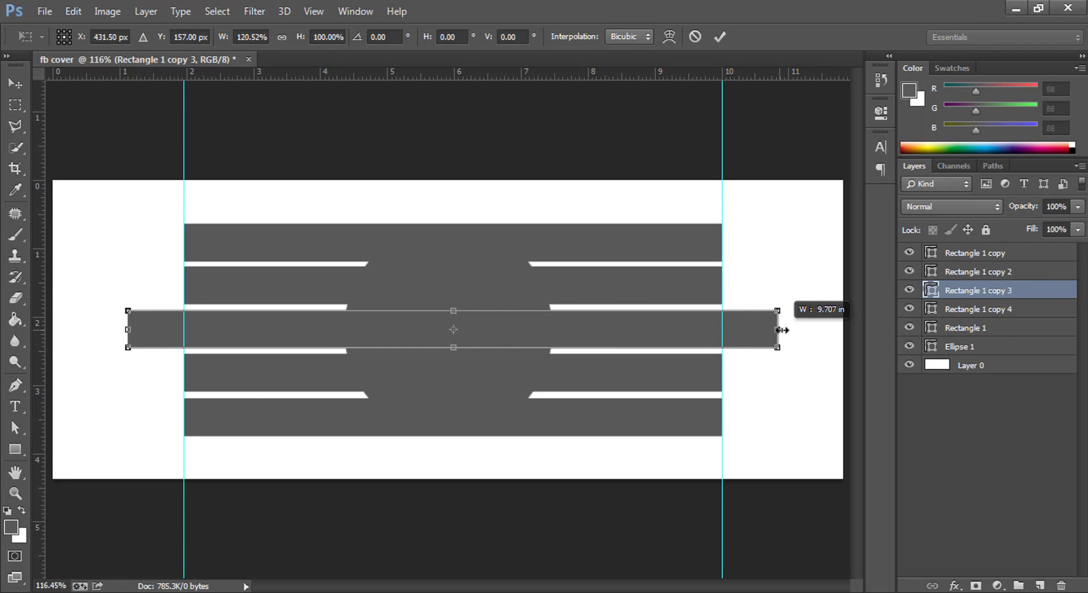
click(719, 36)
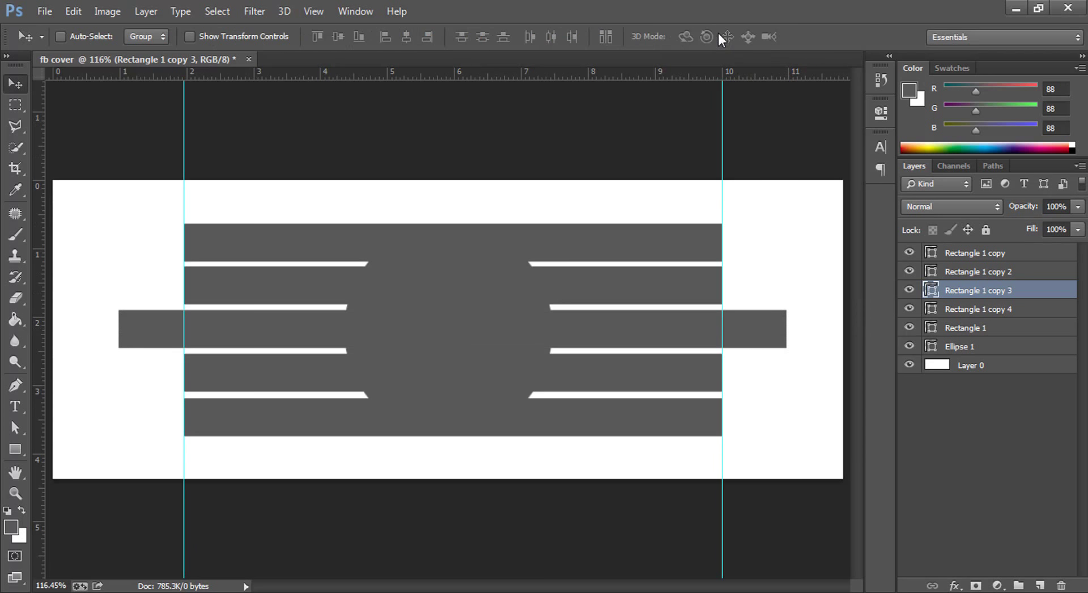
click(979, 309)
ctrl+click(979, 271)
key(ctrl+t)
drag(722, 329, 752, 326)
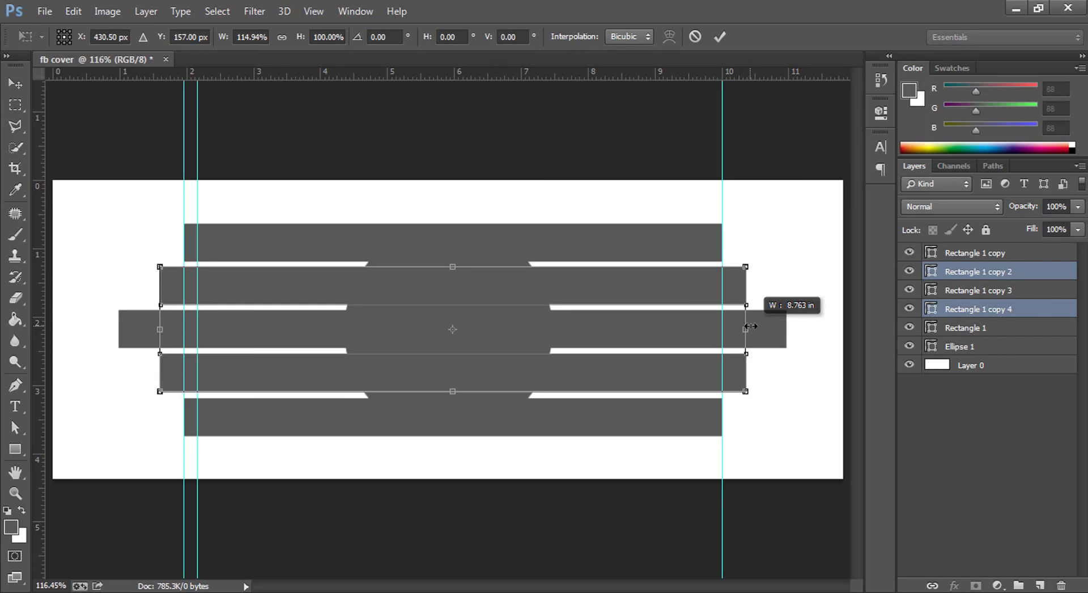
drag(750, 326, 751, 326)
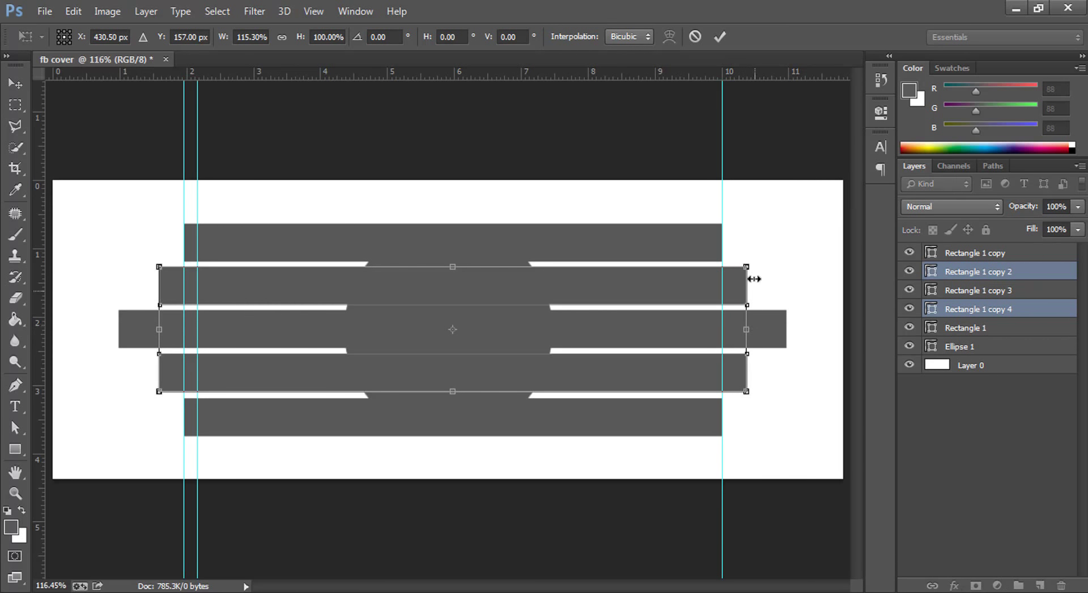
click(721, 39)
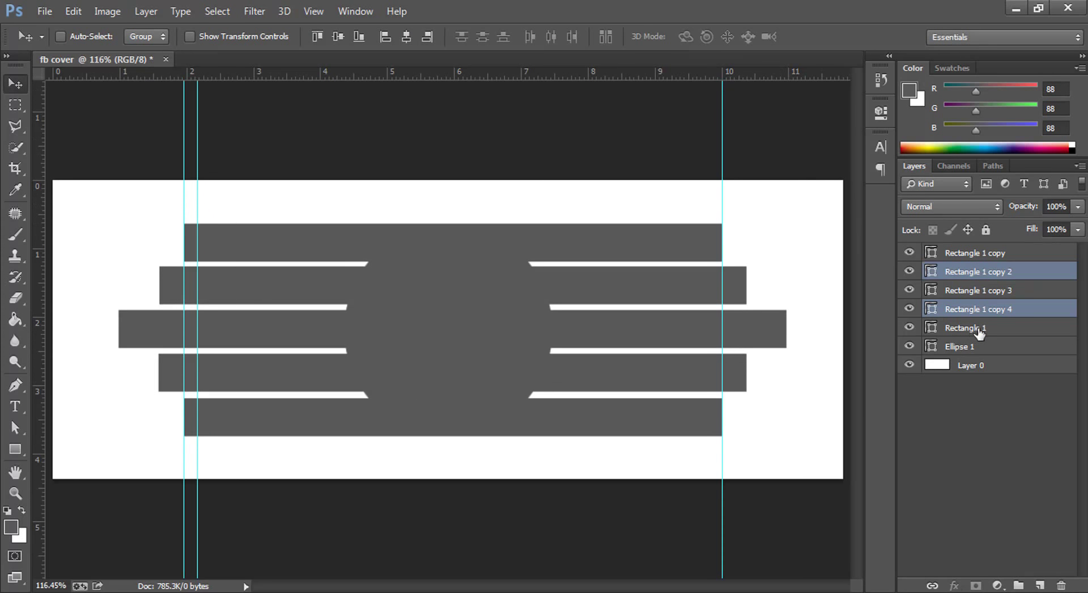
Step: Narrow the top and bottom bars evenly to 94.31% width
click(984, 252)
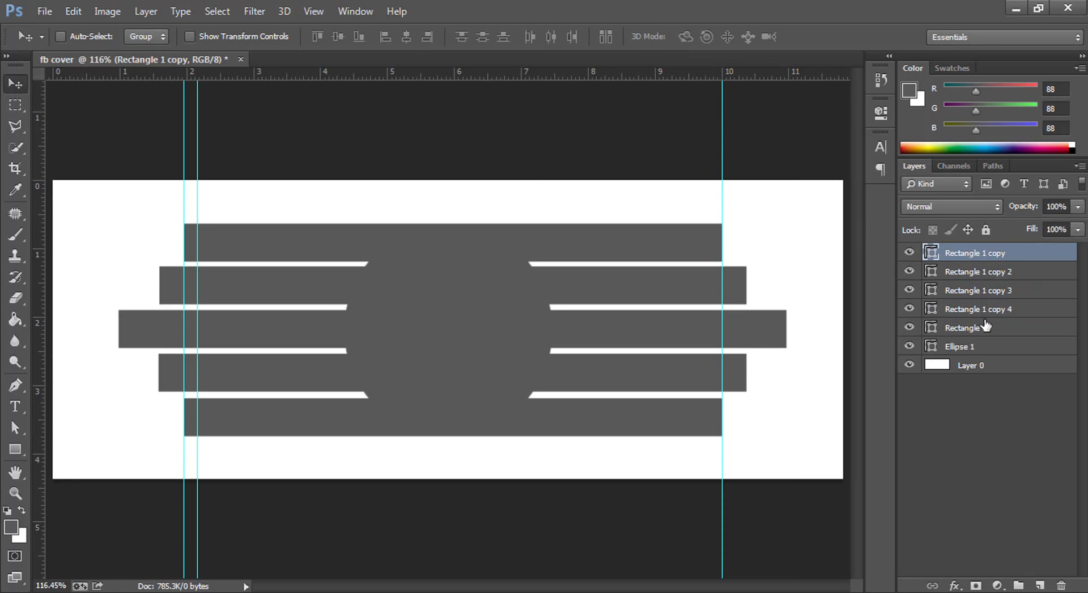
ctrl+click(987, 329)
key(ctrl+t)
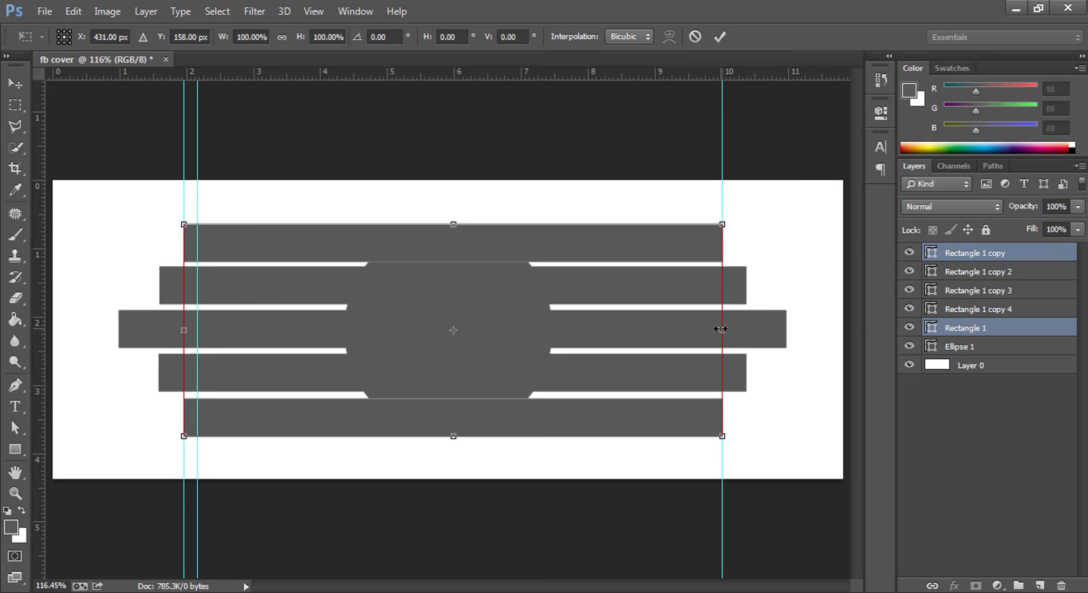
drag(723, 329, 705, 329)
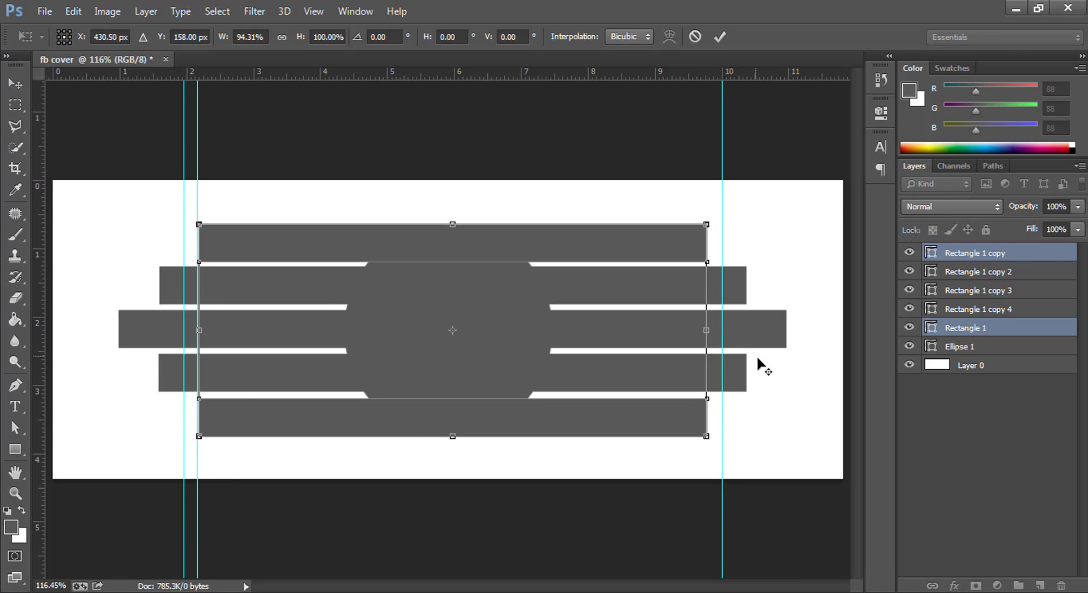
click(720, 37)
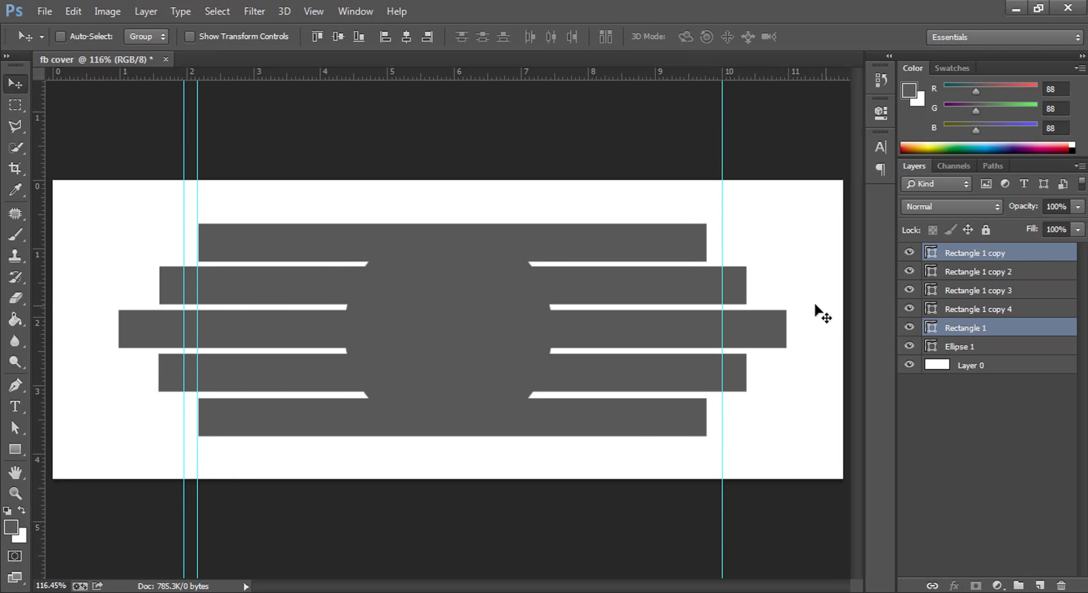
Step: Remove the vertical guides and move Ellipse 1 to the top of the layer stack
drag(718, 170, 44, 176)
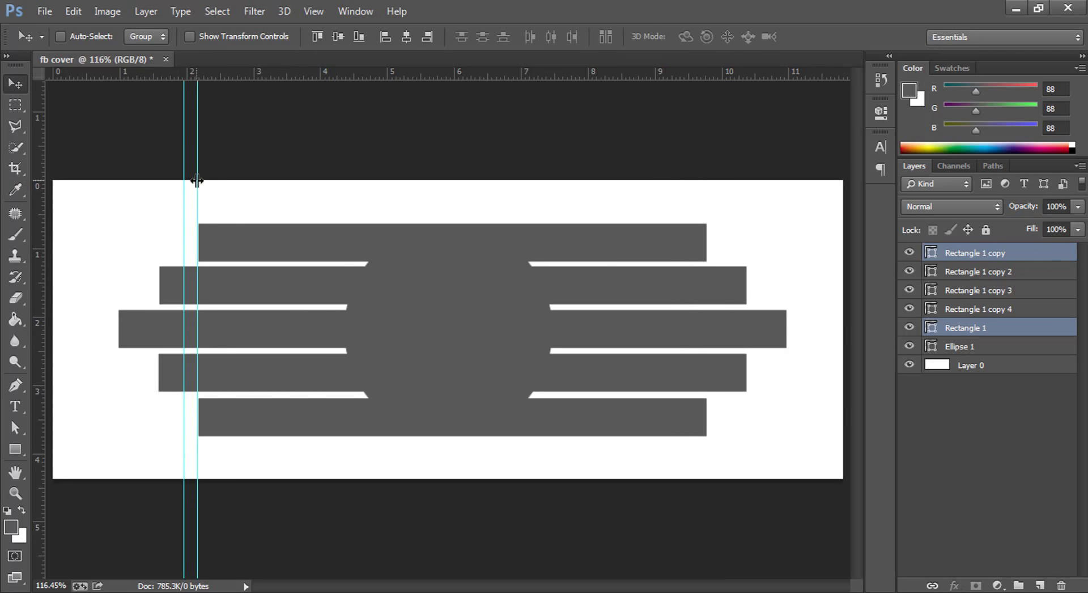
drag(197, 182, 39, 167)
drag(185, 165, 40, 170)
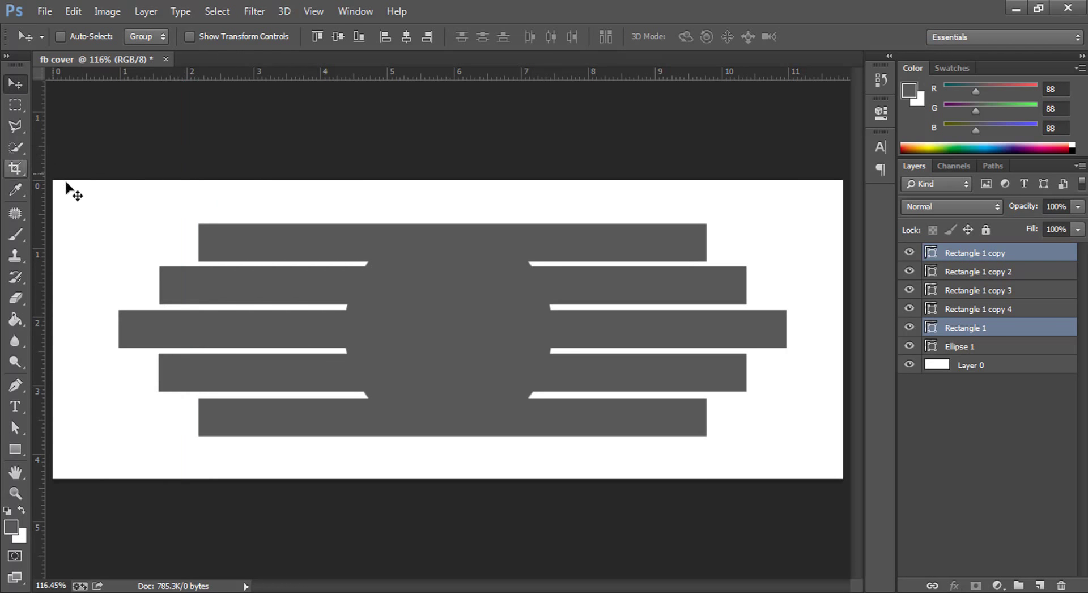
click(910, 347)
click(910, 346)
mouse_move(1018, 346)
mouse_down()
mouse_move(1018, 246)
mouse_move(977, 258)
mouse_up()
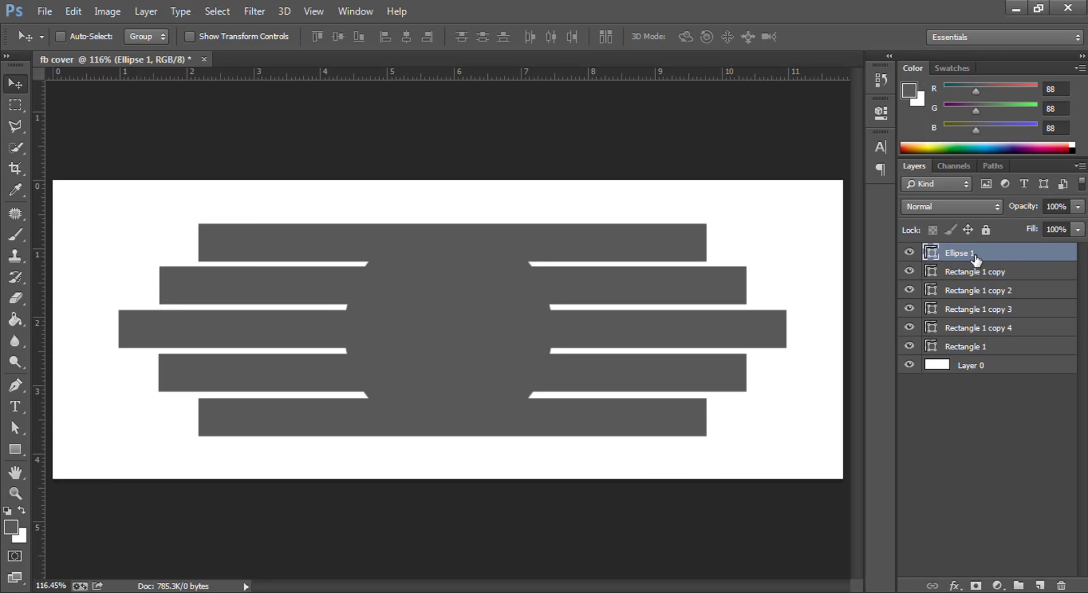
click(965, 401)
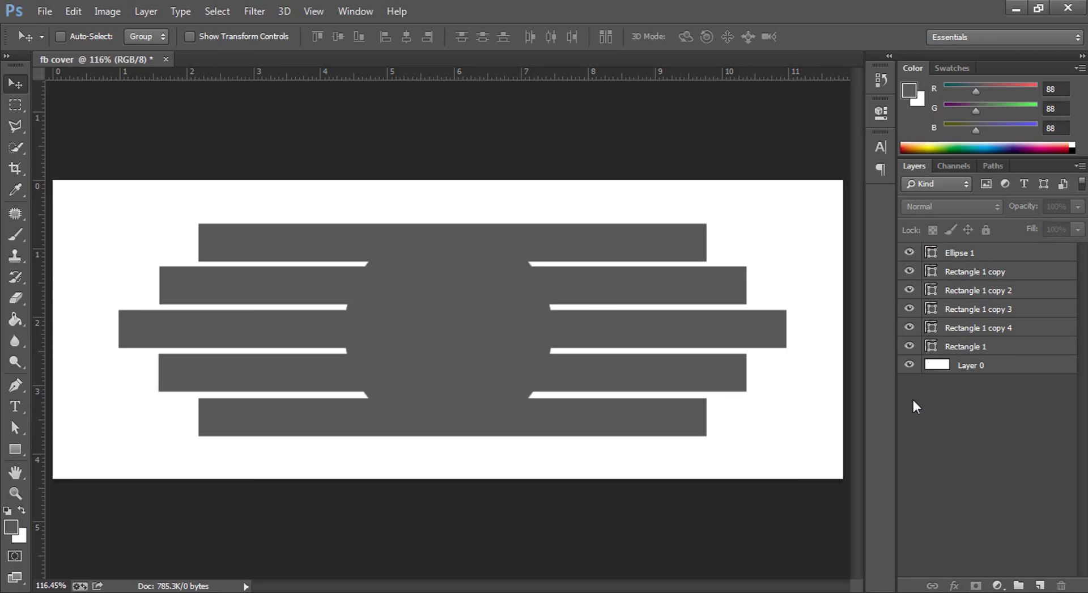
Step: Nudge the top and bottom bars by a pixel or so to fine-tune their positions
click(912, 272)
click(912, 271)
click(975, 274)
key(Up)
key(Up)
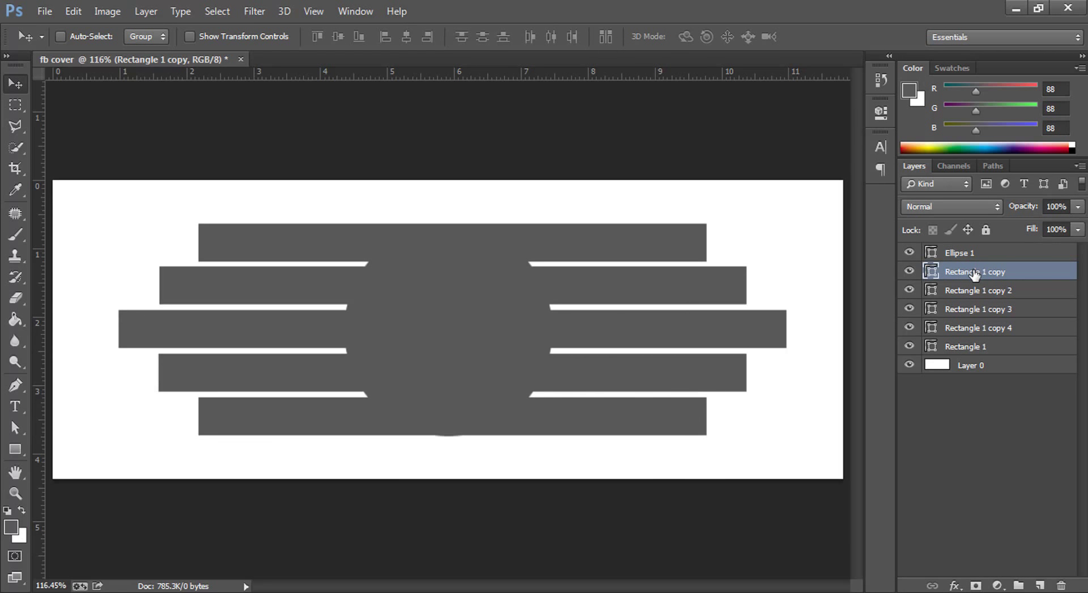
key(Down)
key(Down)
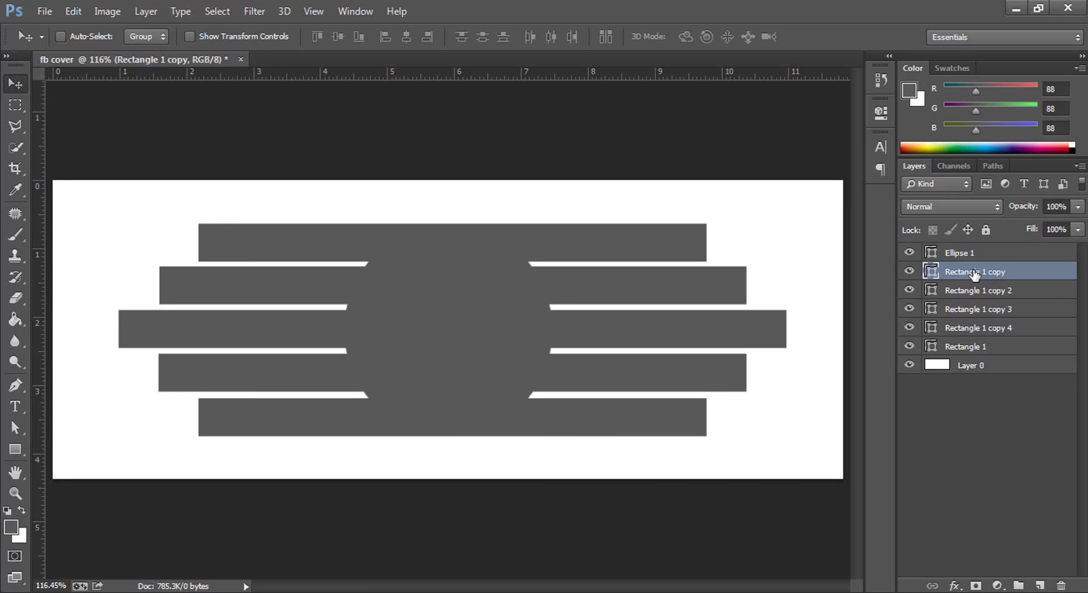
click(909, 346)
click(910, 346)
click(971, 348)
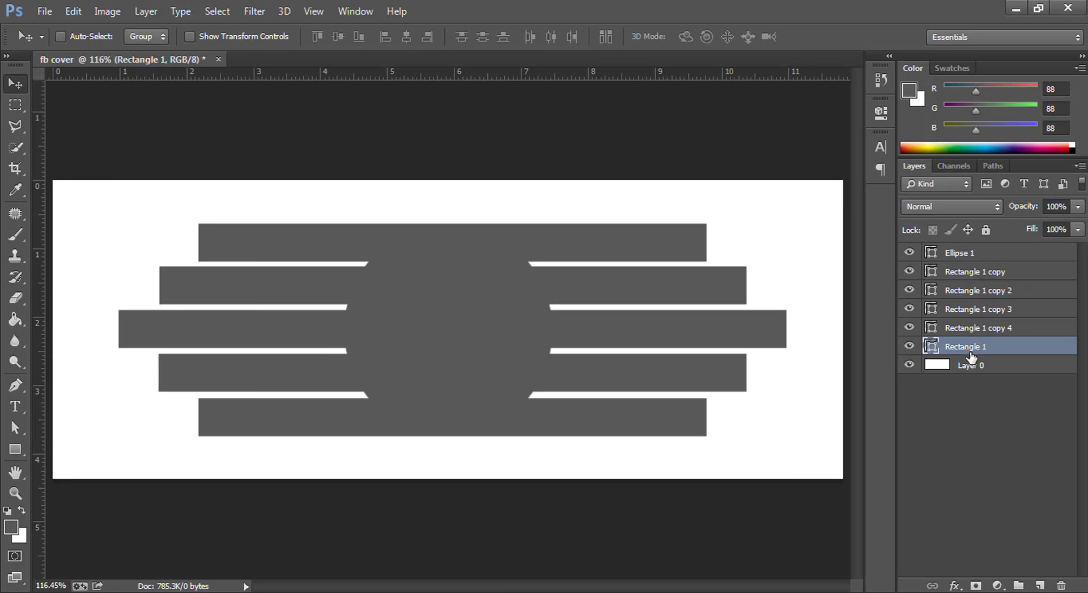
key(Down)
key(Down)
key(Up)
key(Up)
key(Up)
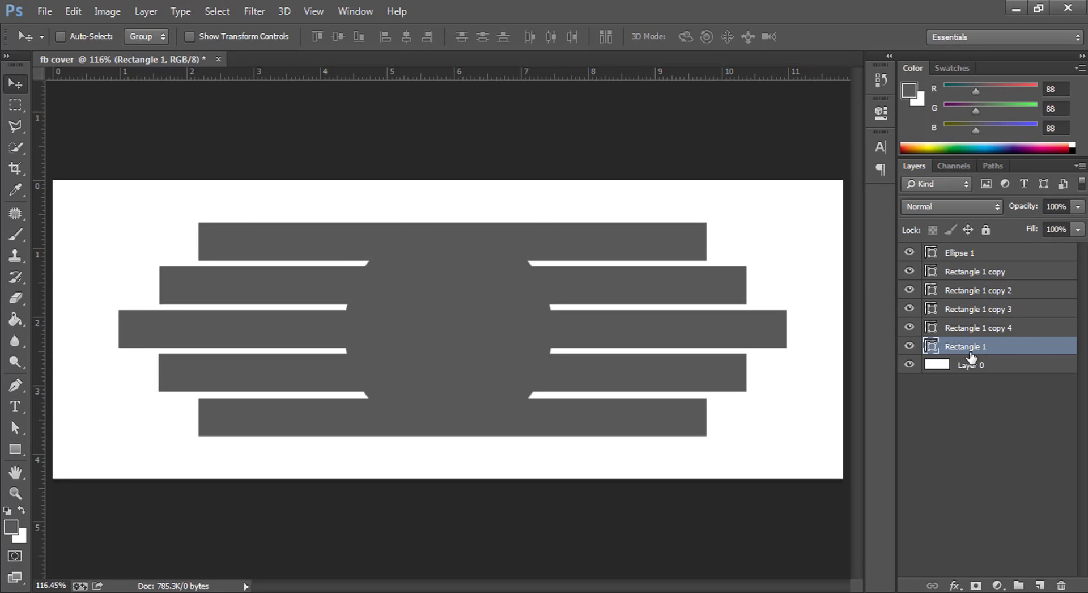
click(973, 269)
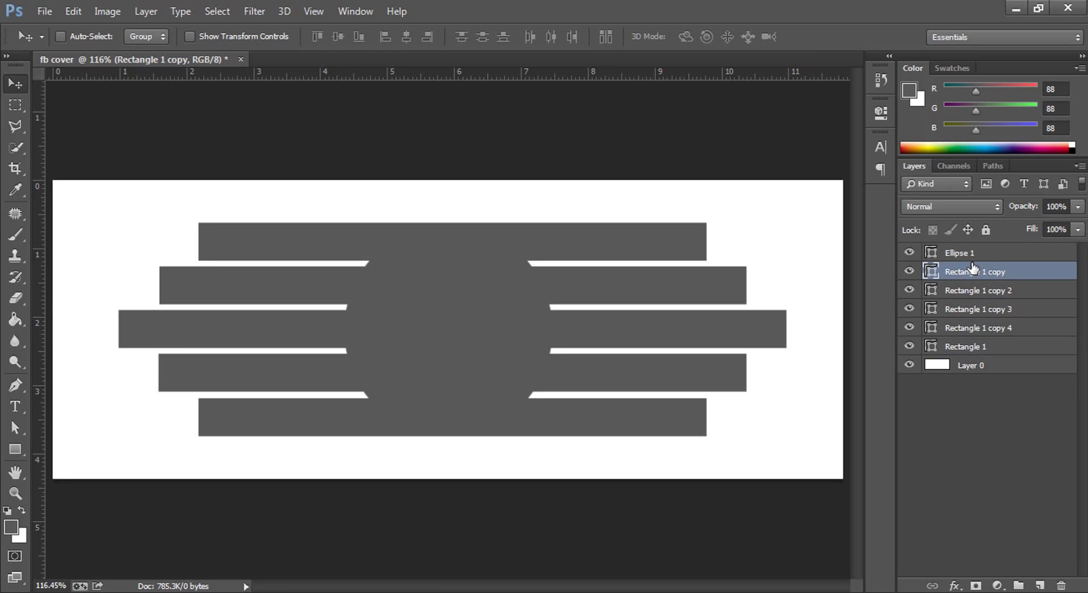
key(Up)
key(Up)
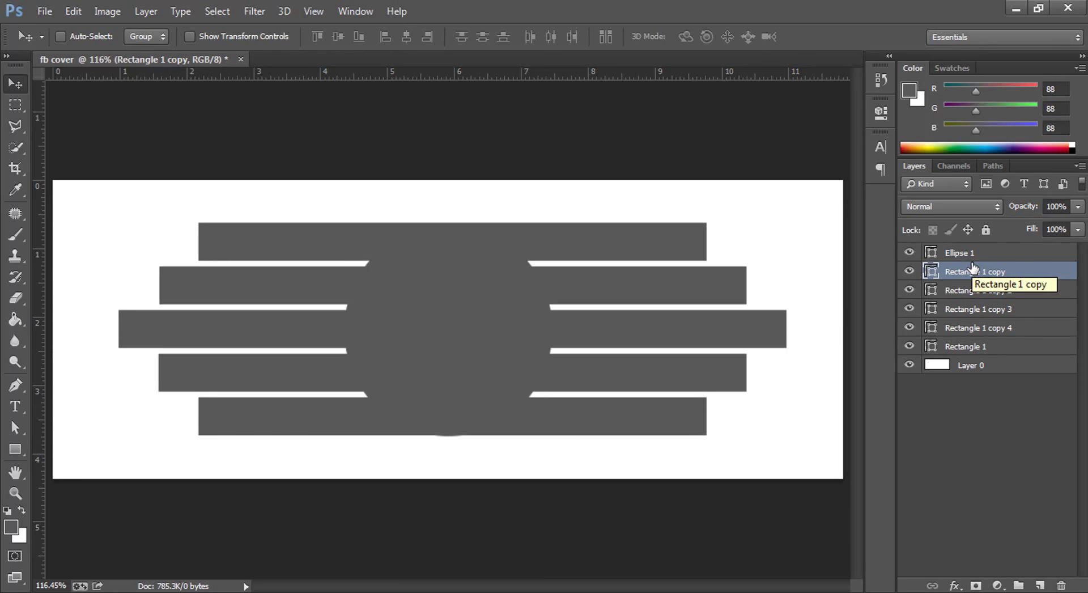
click(985, 381)
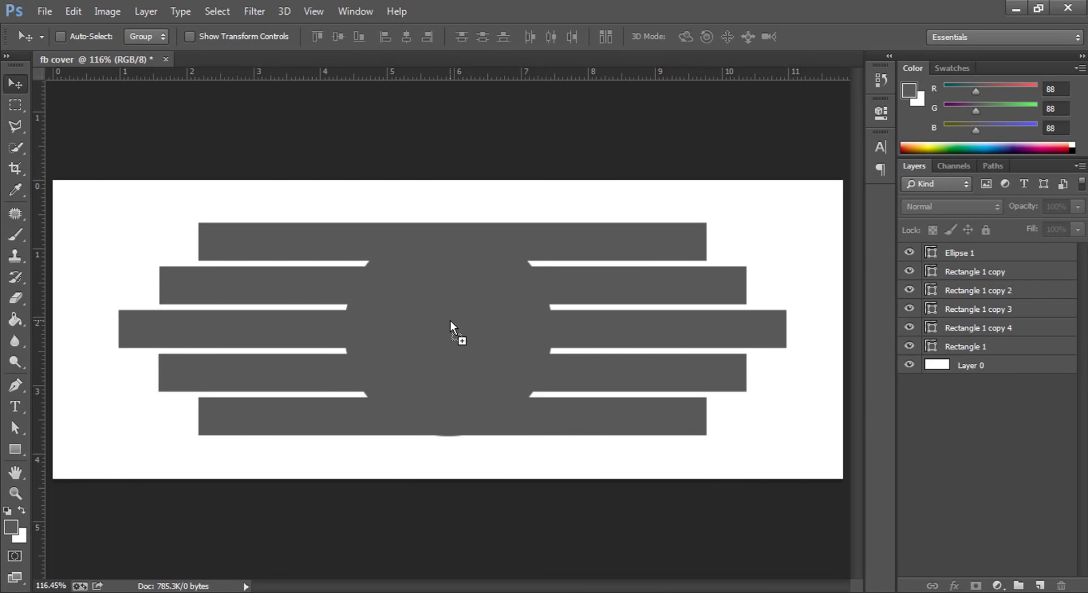
Step: Place the portrait photo over the circle and scale it to 53.91% × 53%
drag(450, 319, 450, 321)
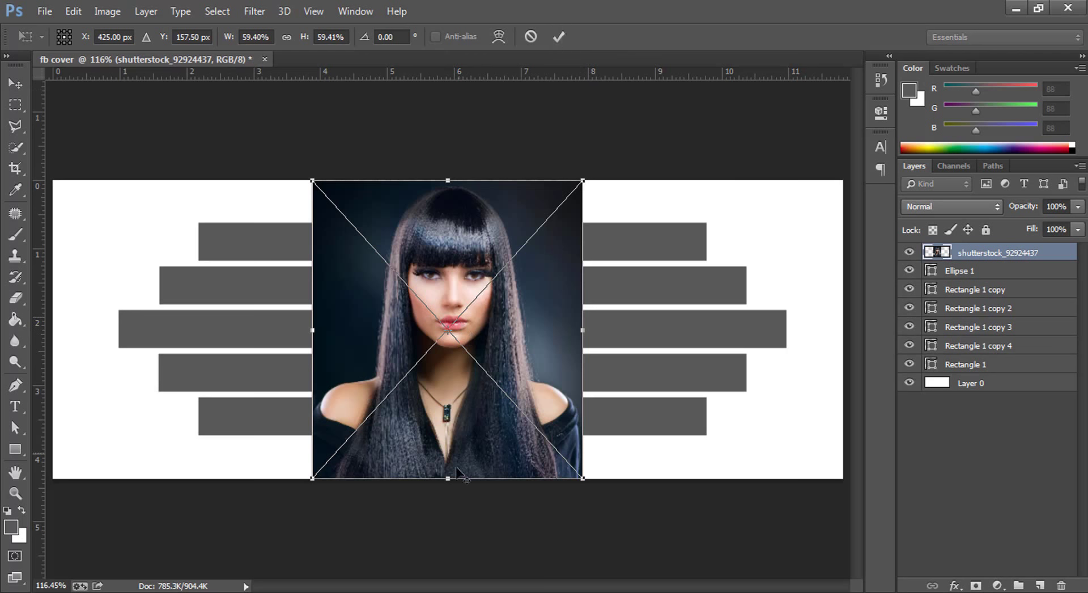
drag(448, 479, 456, 461)
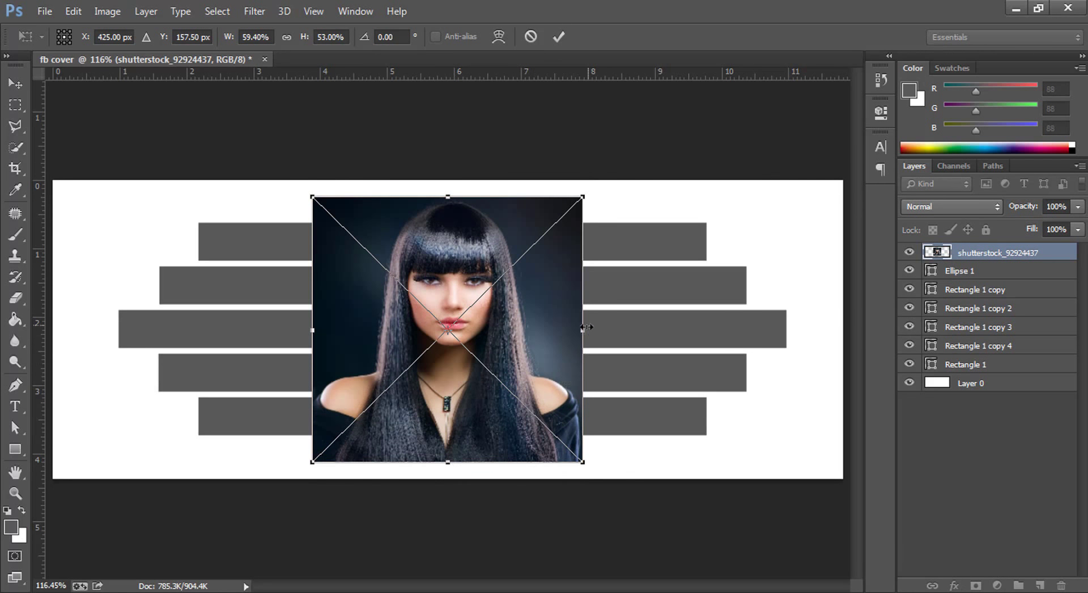
drag(587, 327, 571, 327)
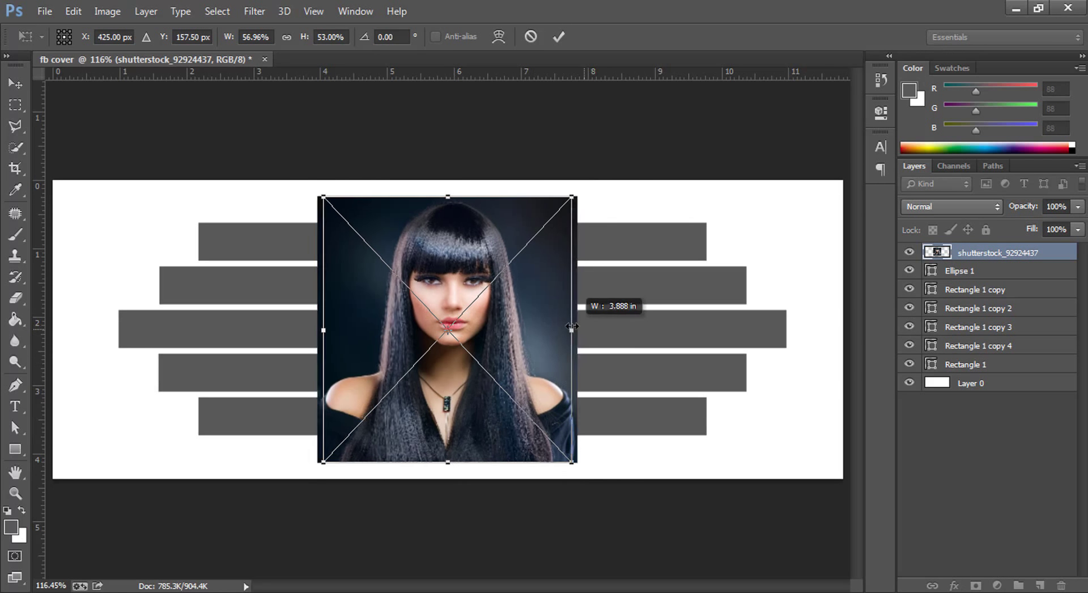
click(563, 39)
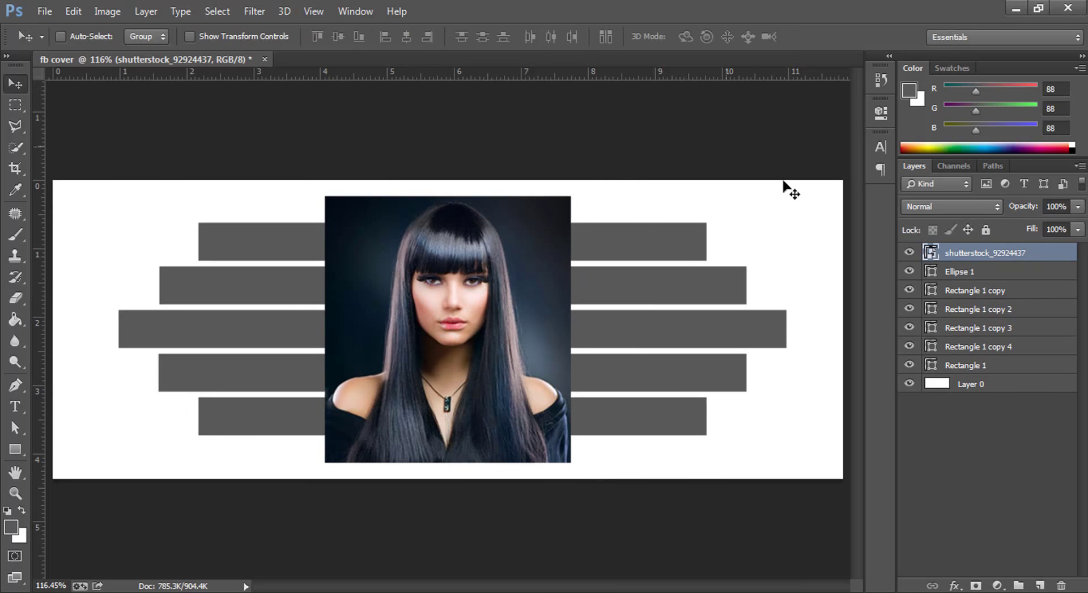
Step: Group the photo with Ellipse 1 and name the group 'Circle'
ctrl+click(953, 272)
key(ctrl+g)
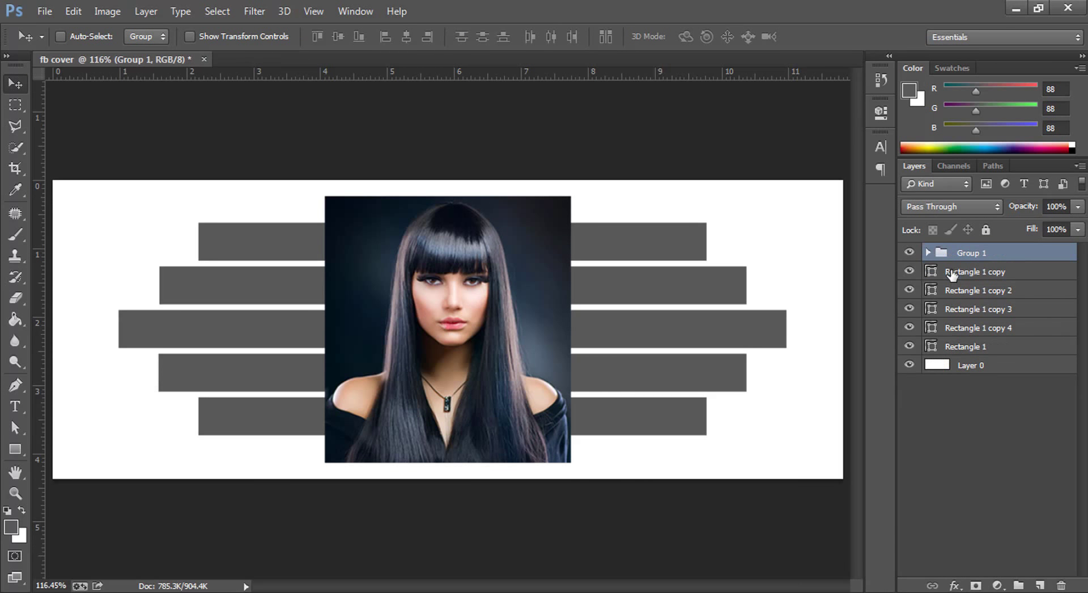
double_click(967, 254)
text(c)
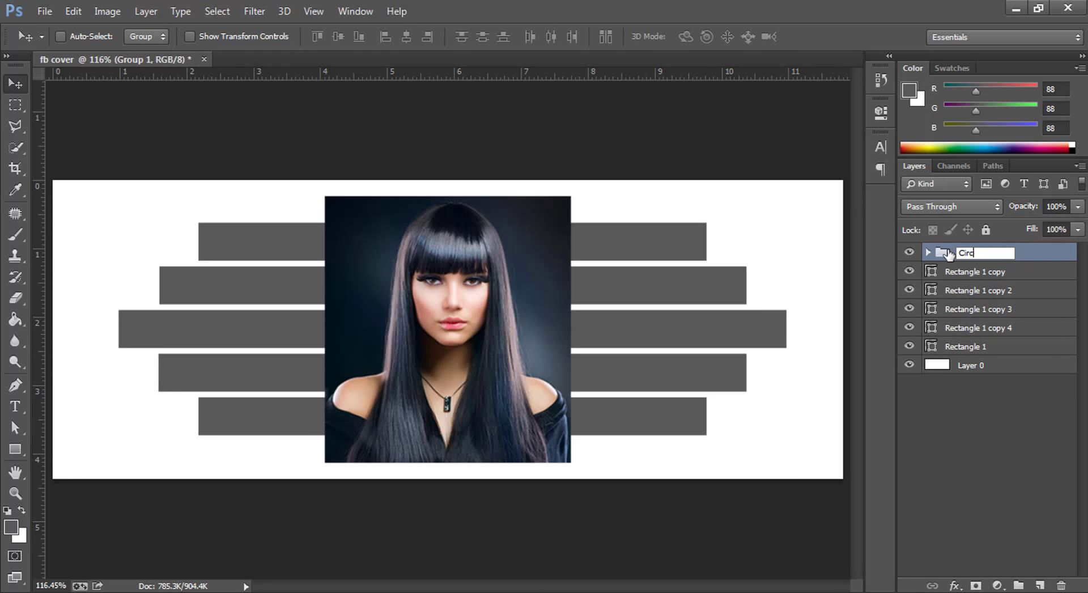
text(le)
key(Return)
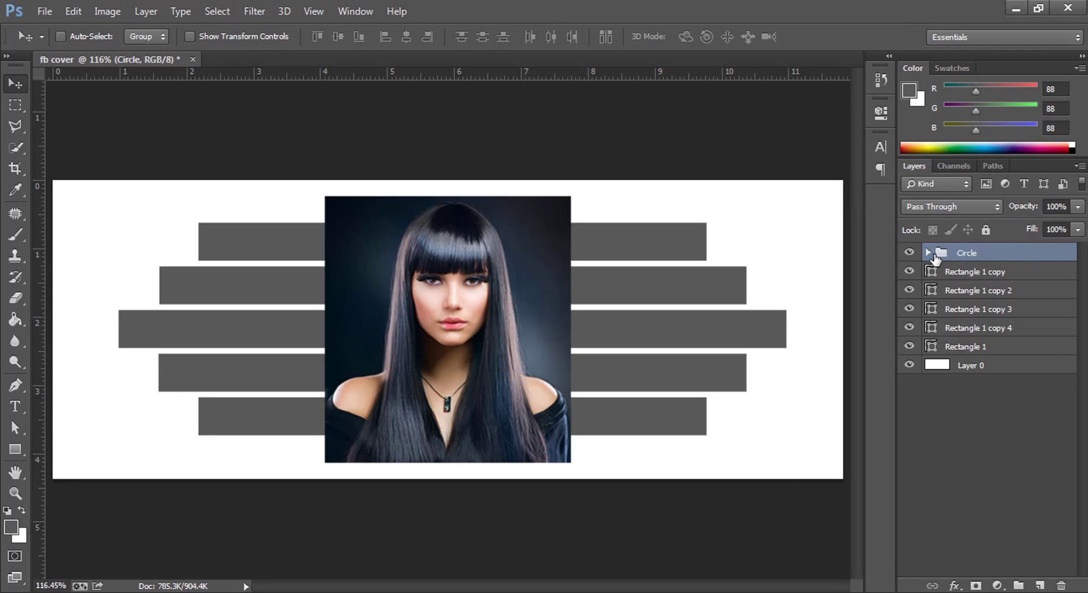
click(929, 252)
Step: Clip the portrait photo to the Ellipse 1 circle as a clipping mask
click(971, 273)
right_click(970, 272)
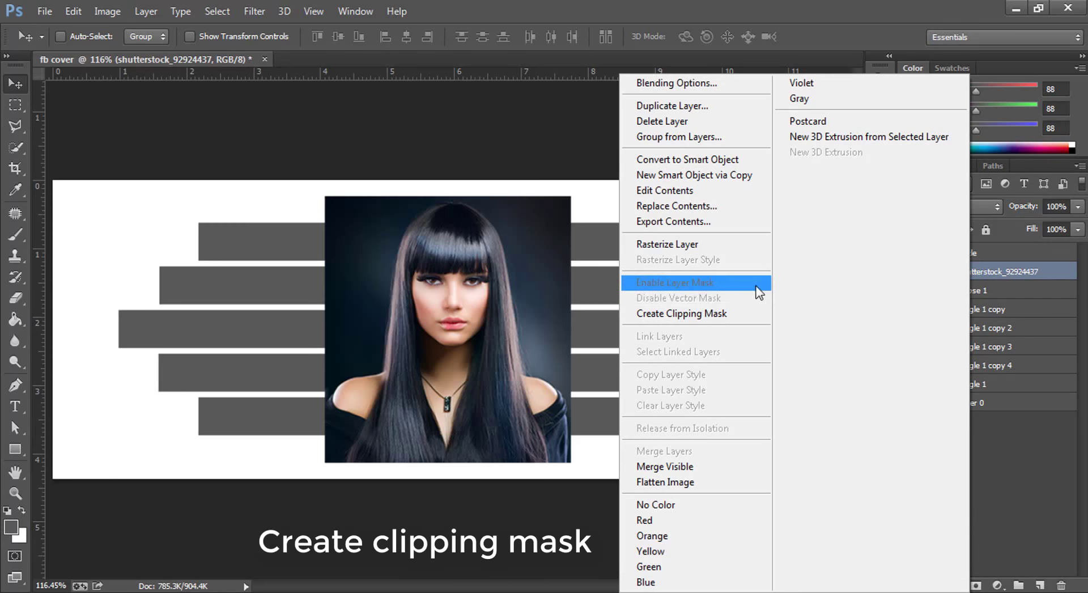
click(701, 314)
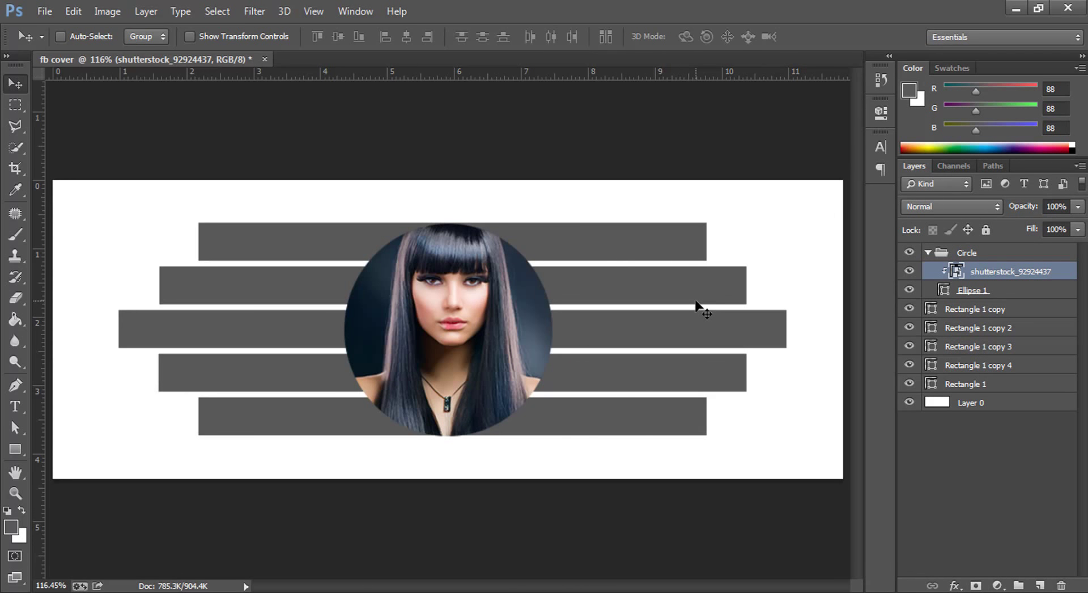
Step: Enlarge Ellipse 1 about its centre to 103.57% so it overlaps the bars
click(970, 290)
key(ctrl+t)
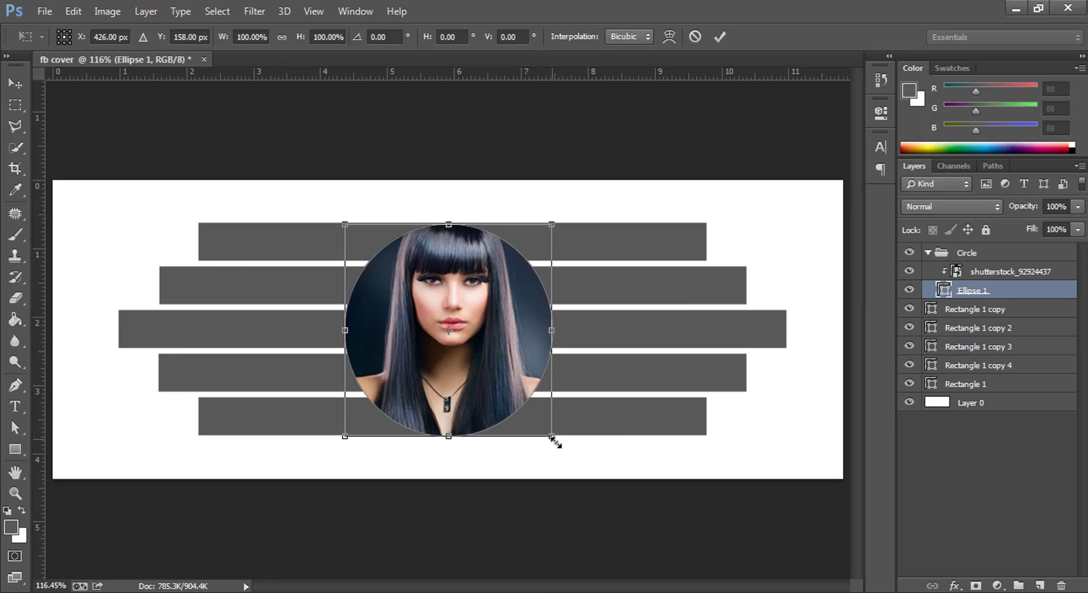
drag(554, 440, 560, 438)
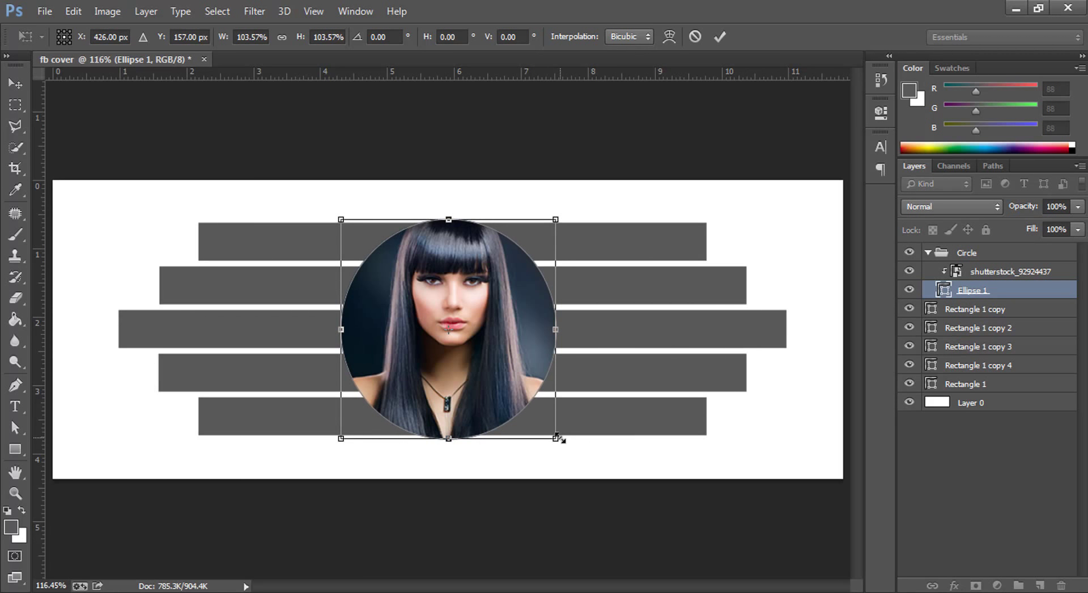
key(Return)
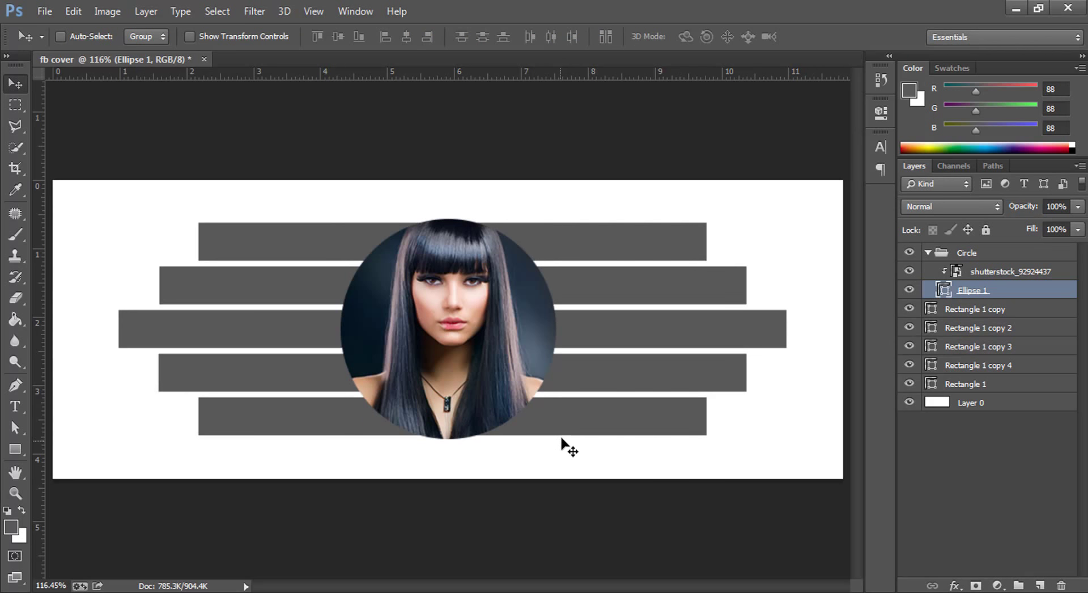
Step: Collapse the Circle group and toggle bar and portrait visibility to identify each bar layer
click(929, 253)
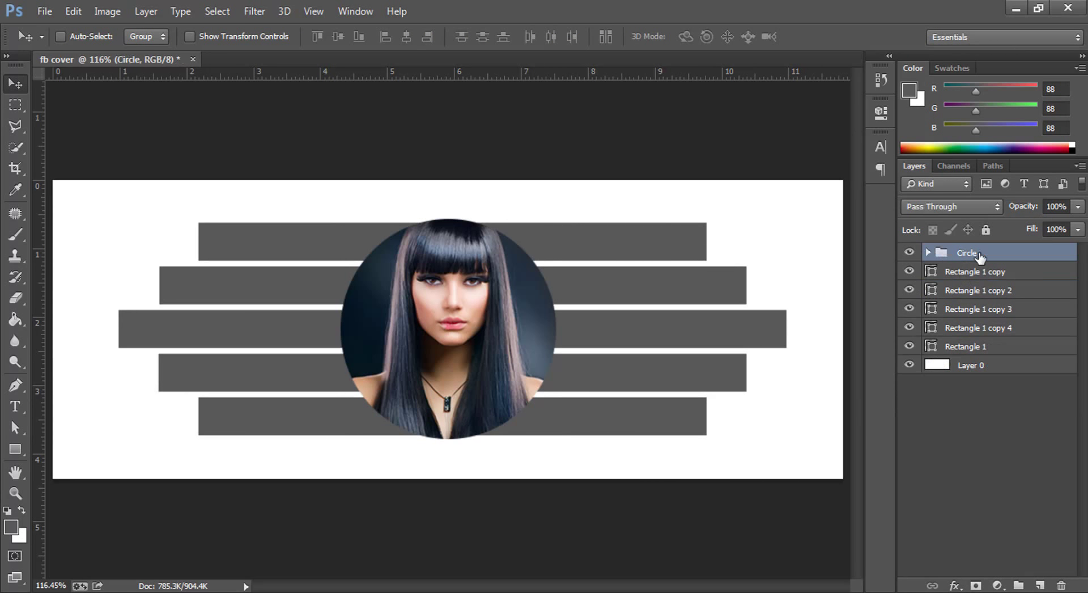
click(910, 272)
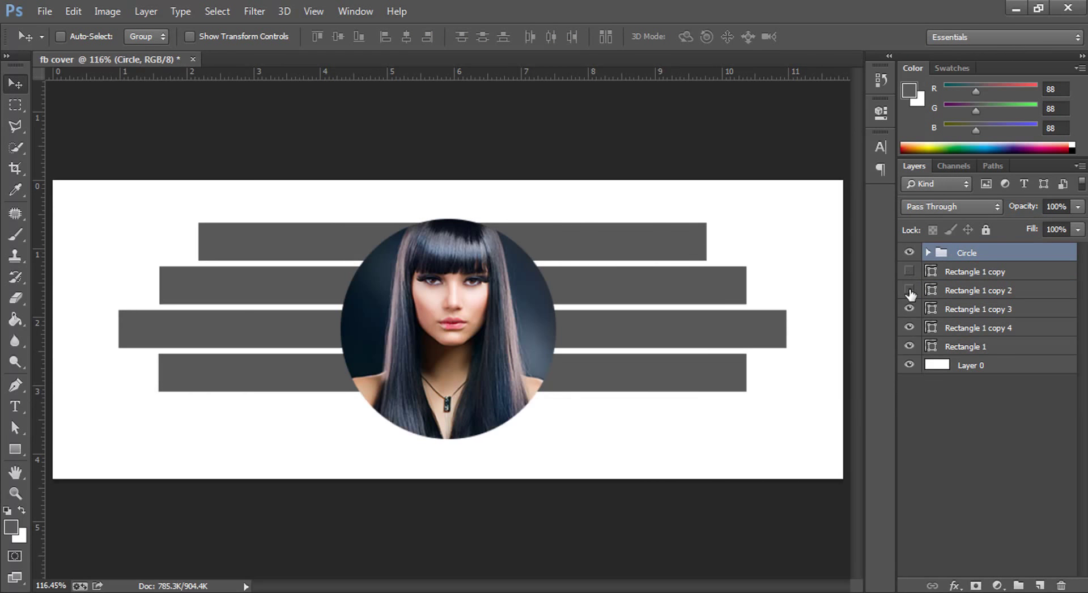
click(910, 291)
click(910, 273)
click(910, 291)
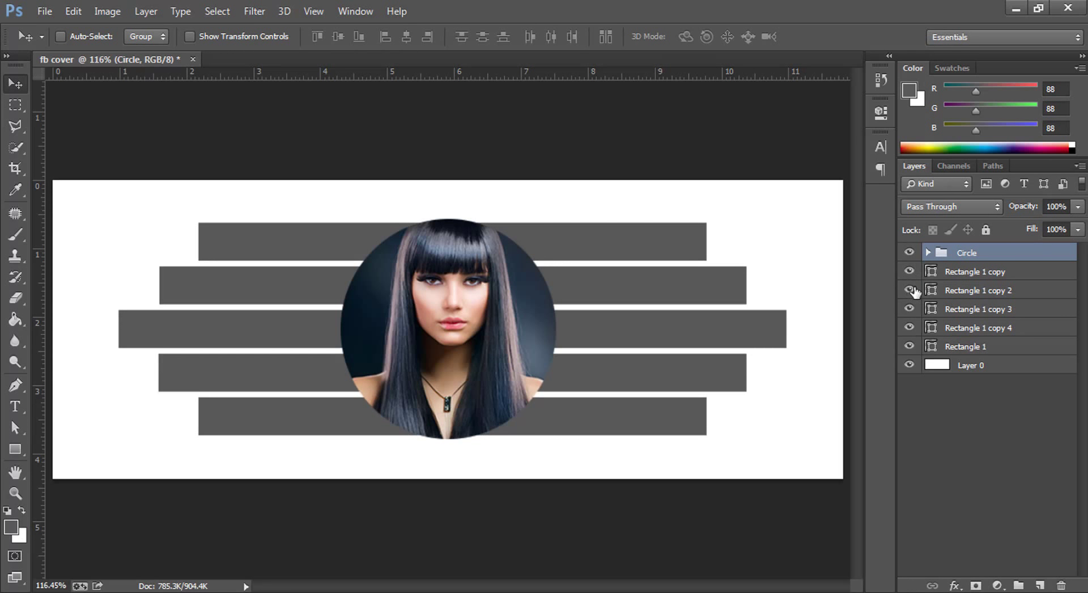
ctrl+click(442, 247)
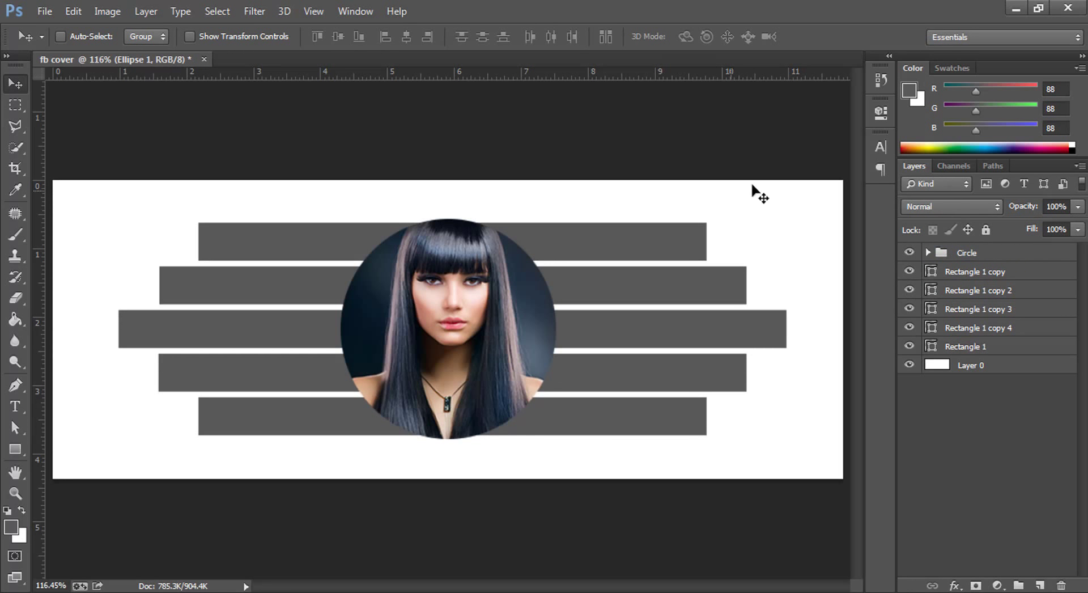
click(910, 253)
click(909, 253)
Step: Select Rectangle 1 and its four copies and group them as 'rectangles'
click(970, 273)
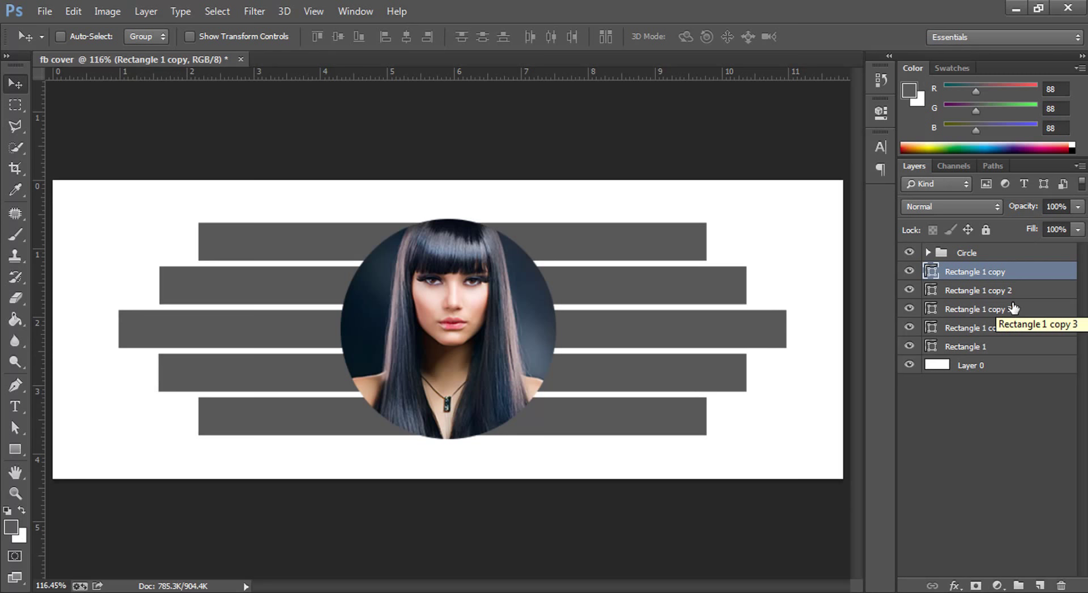
shift+click(963, 329)
click(910, 347)
click(910, 346)
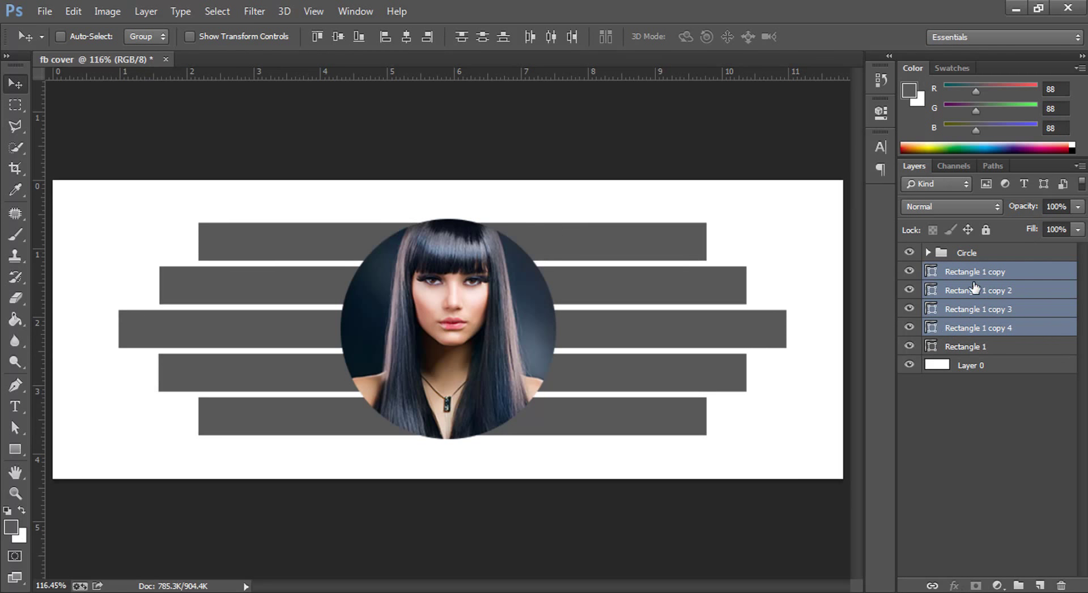
shift+click(959, 346)
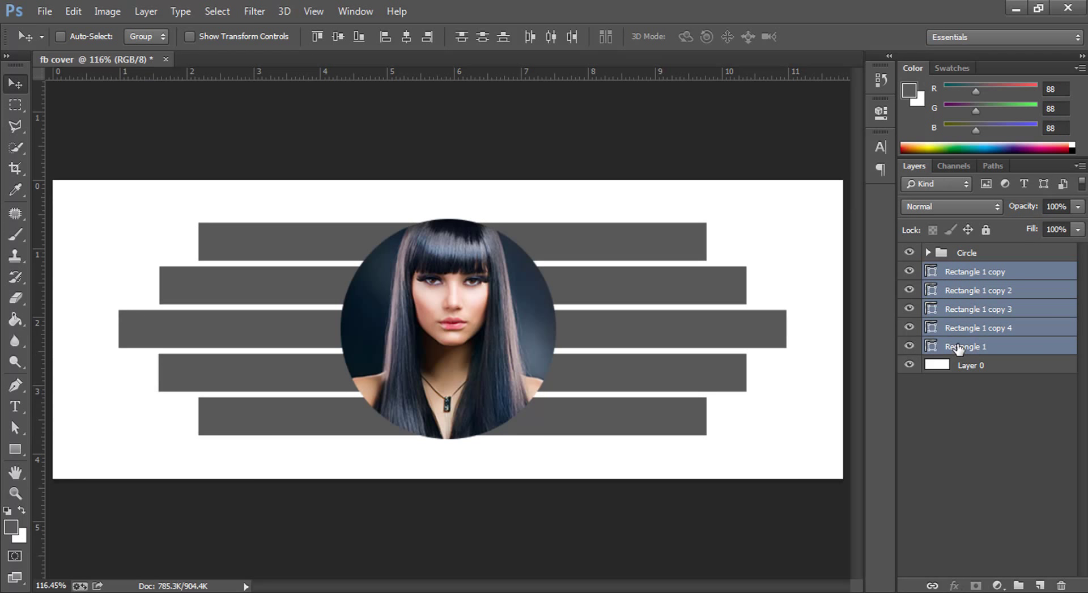
key(ctrl+g)
double_click(971, 272)
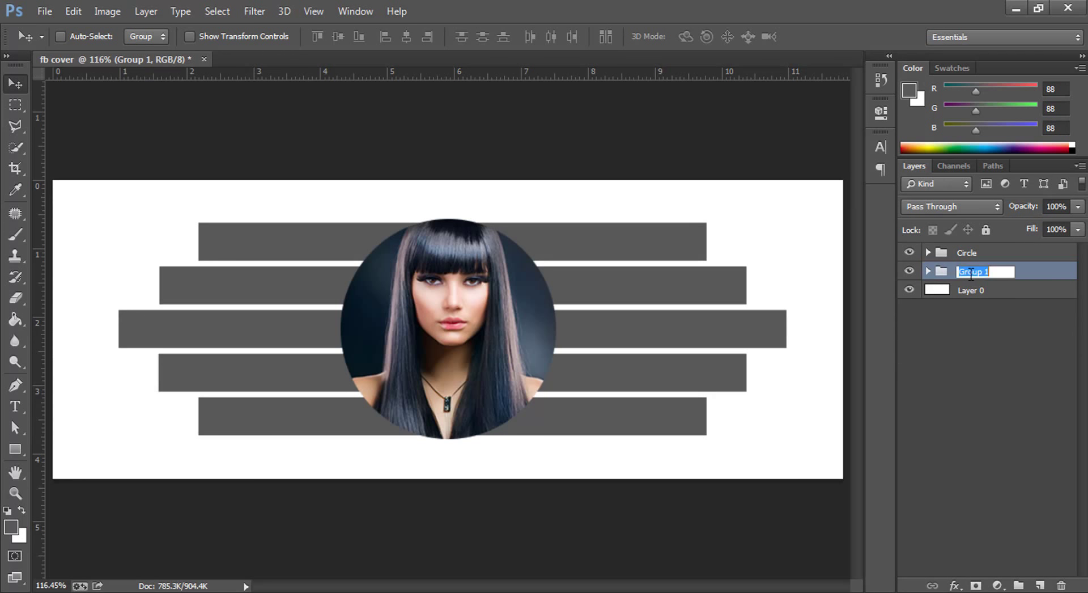
text(rectang)
text(les)
key(Return)
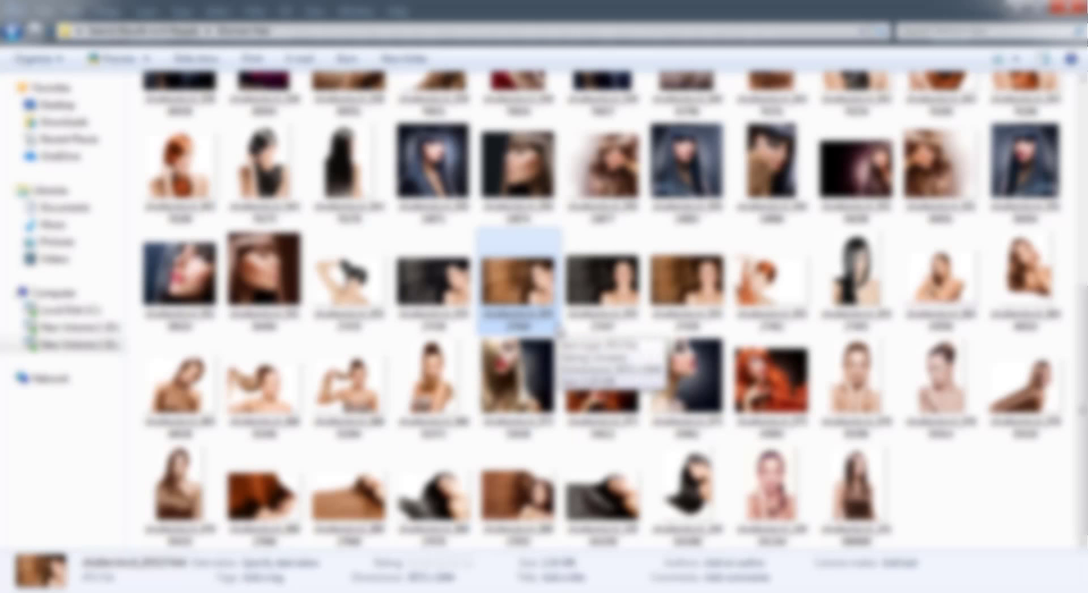
Step: Place the brown-hair photo on the right half, scaled to 47.33% × 56.79%
mouse_move(519, 281)
mouse_move(527, 292)
mouse_down()
mouse_move(606, 590)
mouse_move(652, 369)
mouse_move(756, 344)
mouse_up()
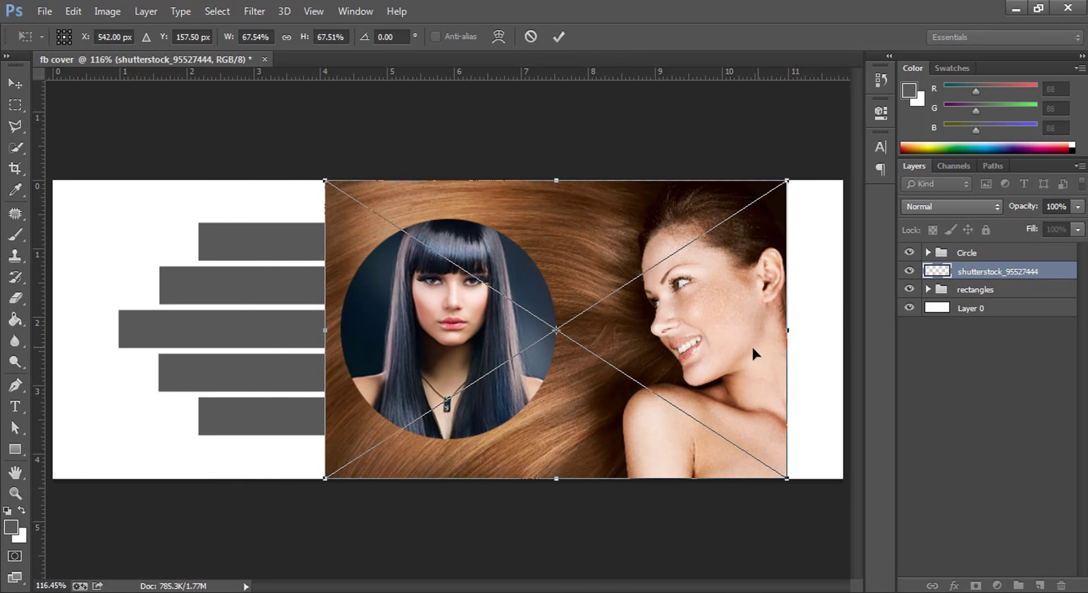
drag(557, 478, 559, 452)
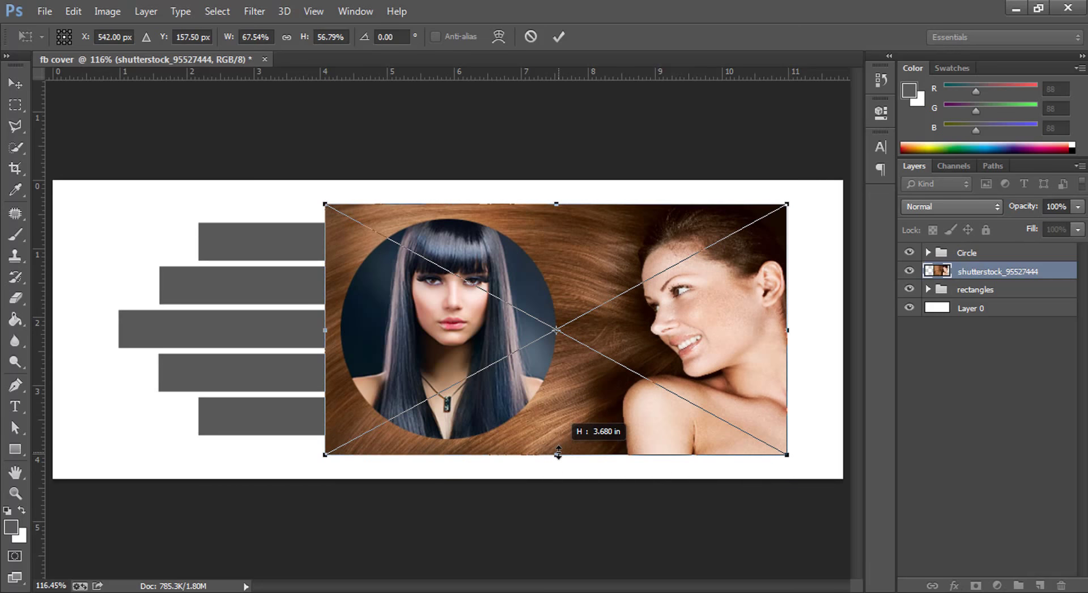
mouse_move(328, 333)
mouse_down()
mouse_move(504, 334)
mouse_move(463, 334)
mouse_up()
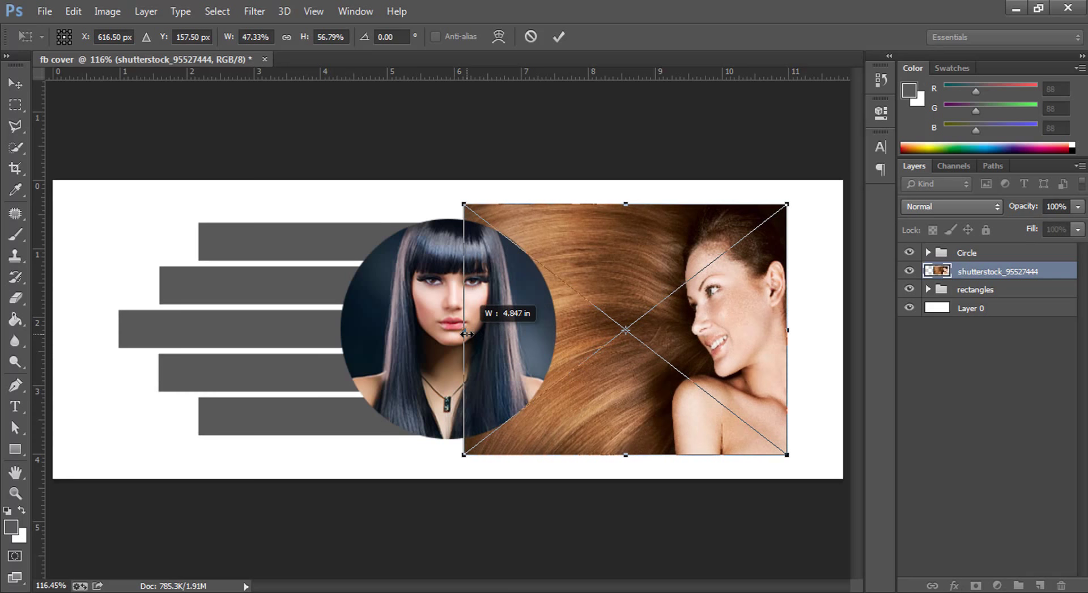
click(563, 41)
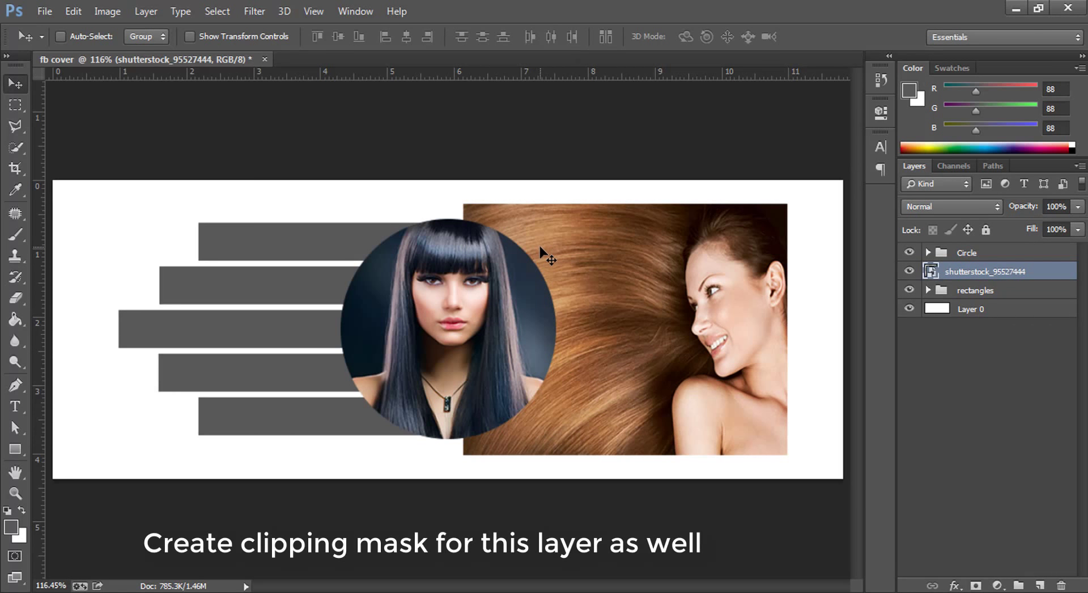
Step: Clip the brown-hair photo to the rectangles group and nudge it left, at 48.71% × 56.75%
right_click(984, 277)
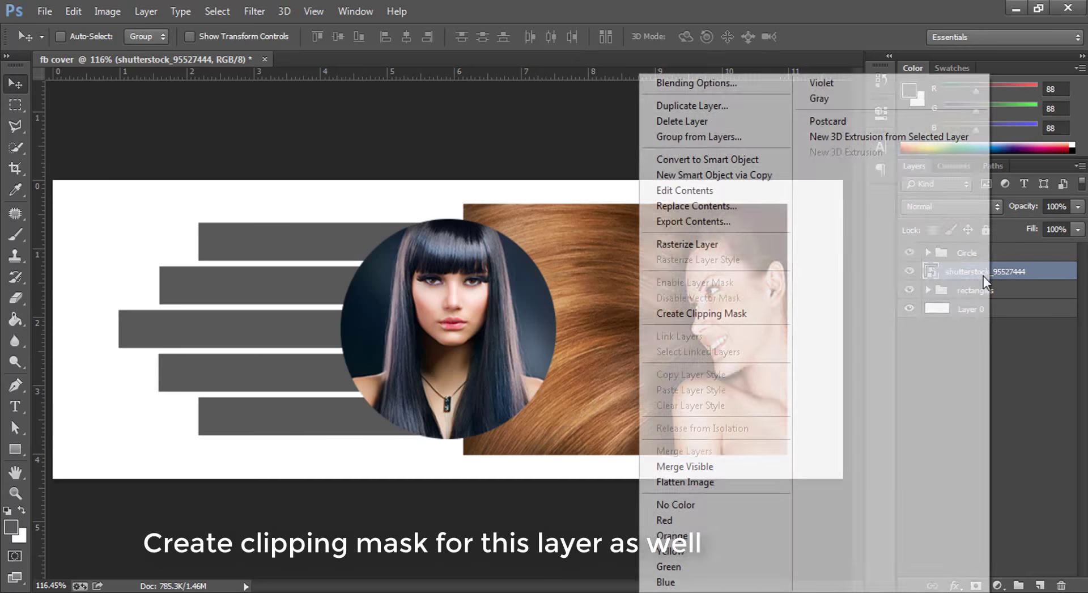
click(731, 314)
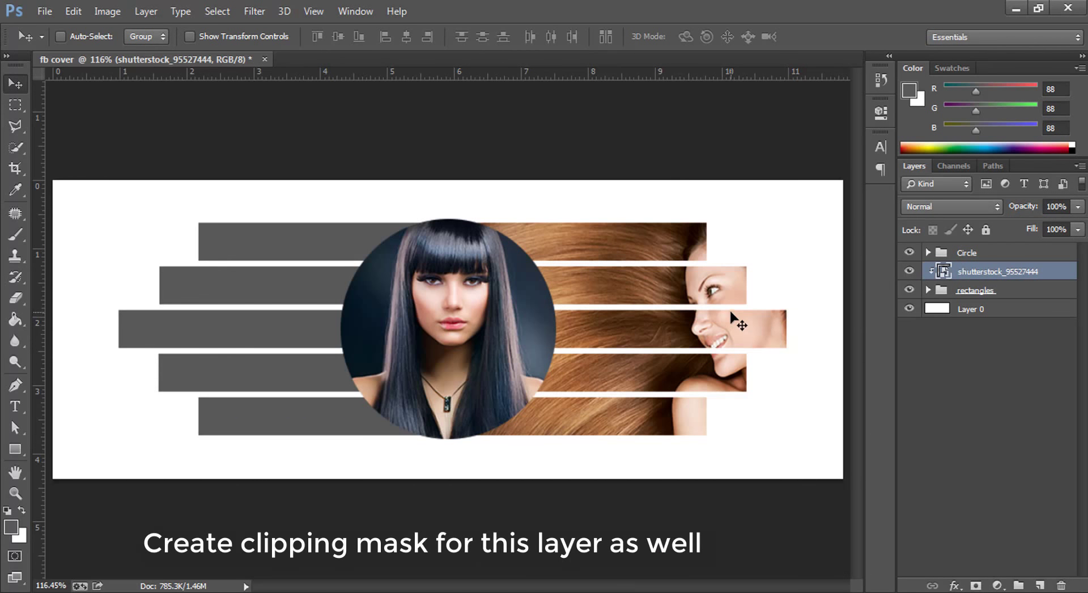
key(ctrl+t)
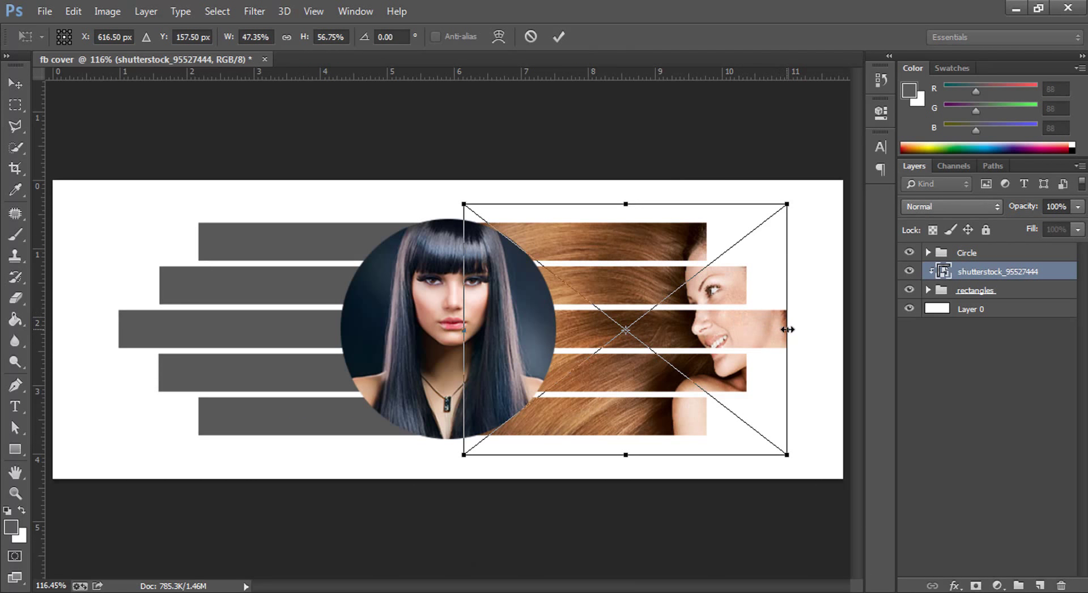
drag(733, 334, 786, 329)
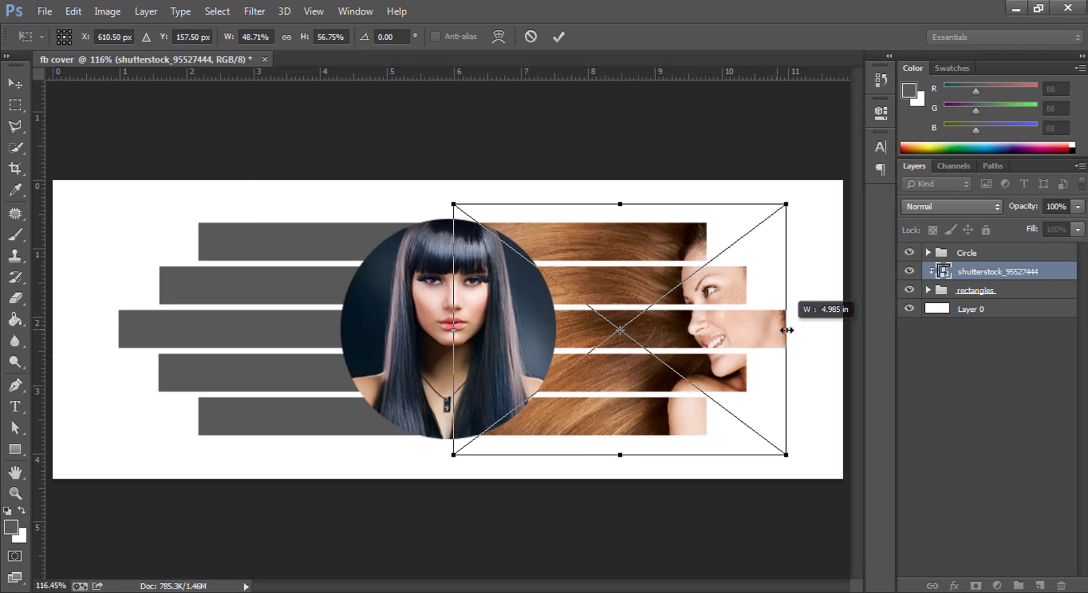
click(558, 37)
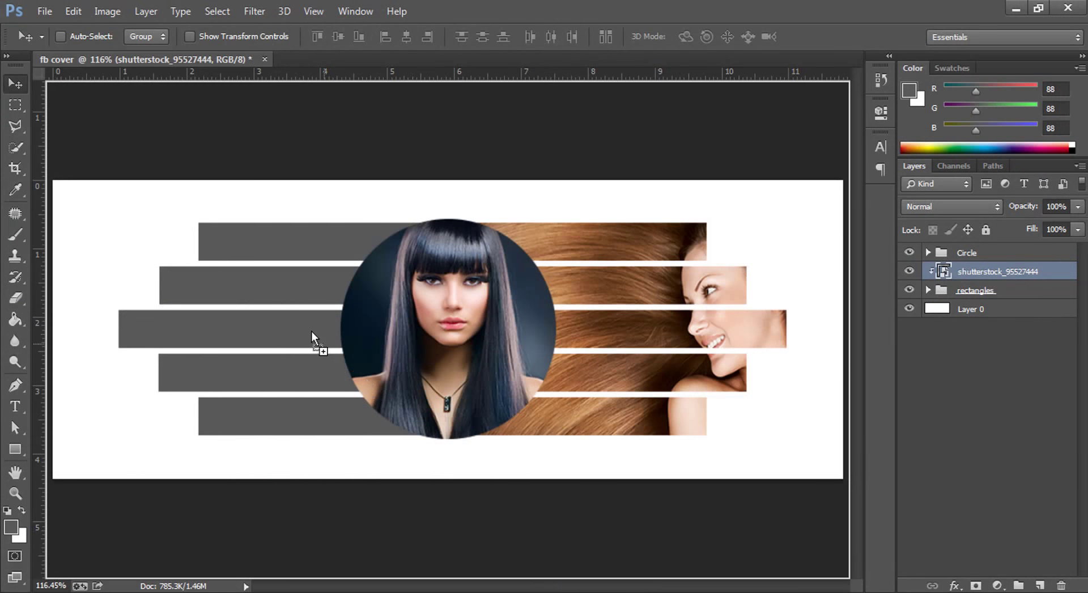
Step: Place the dark-hair photo on the left, flipped horizontally and scaled to 48.01% × 56.79%
drag(268, 323, 170, 327)
right_click(170, 327)
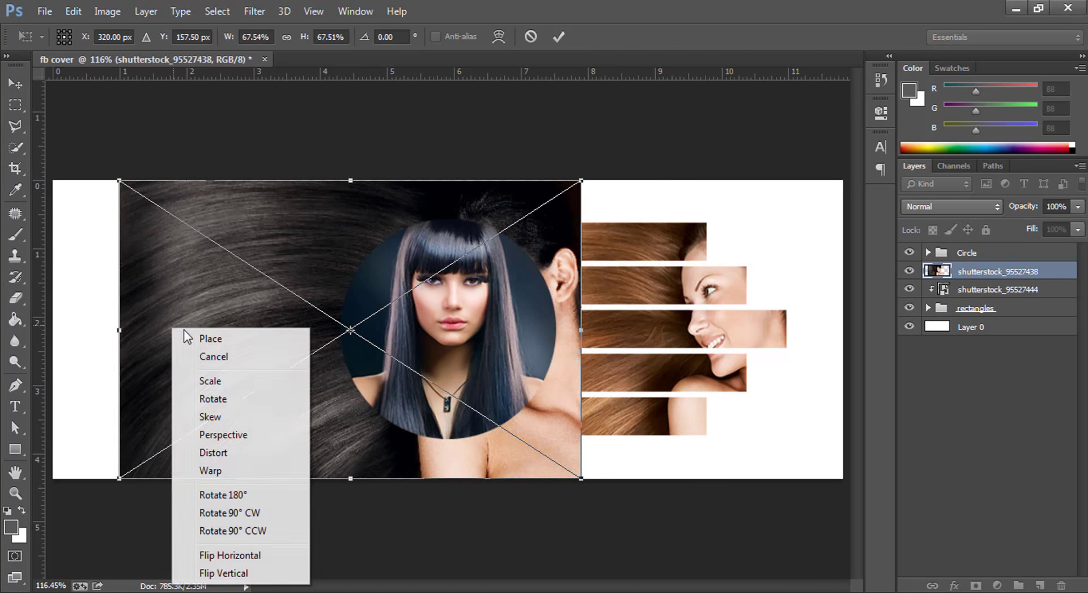
click(245, 557)
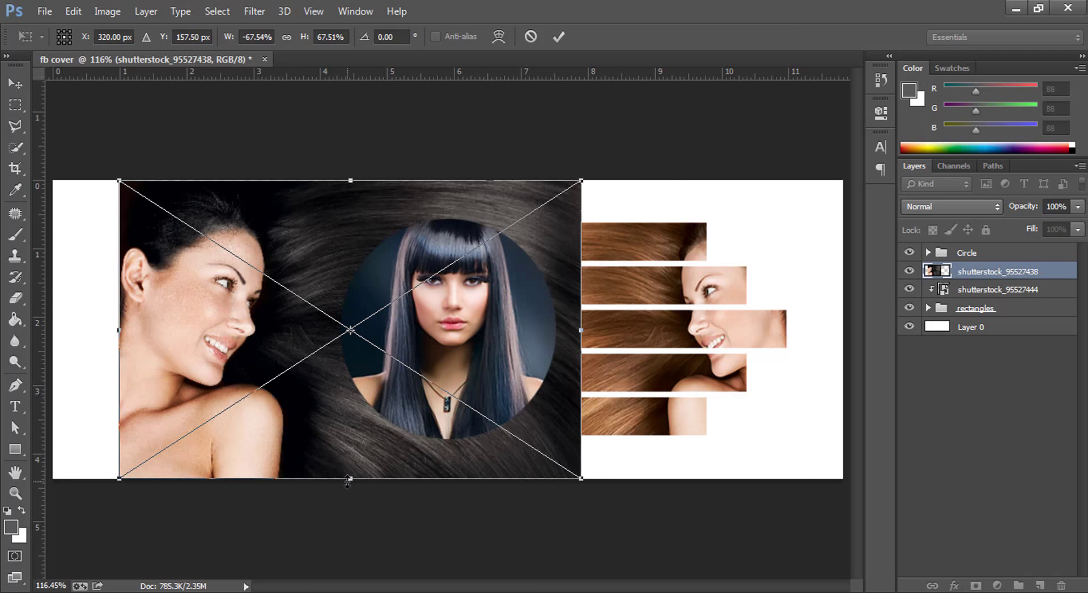
drag(352, 471, 356, 455)
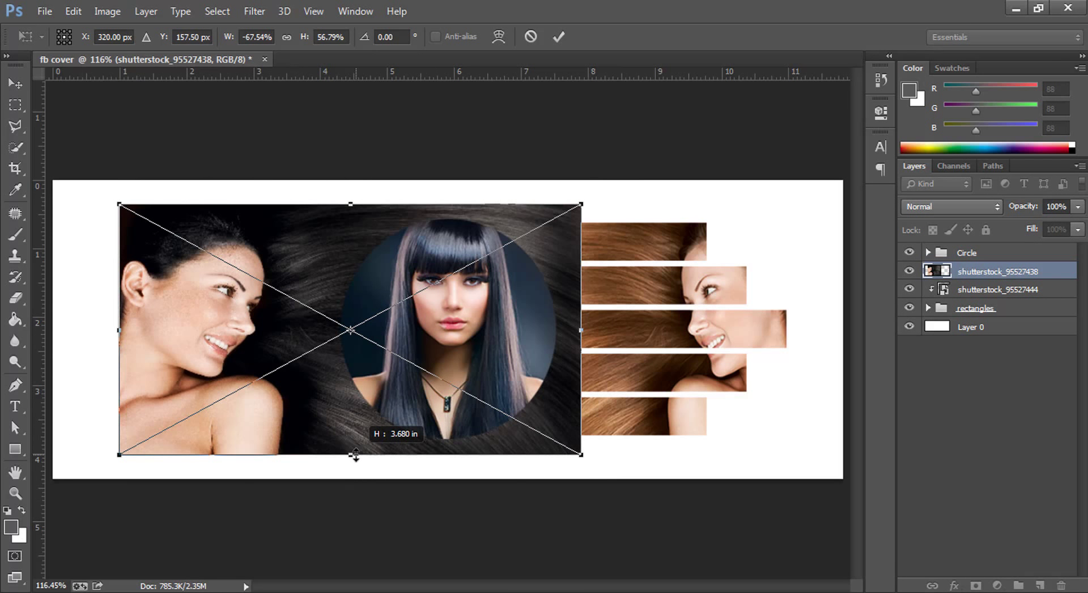
drag(581, 329, 442, 326)
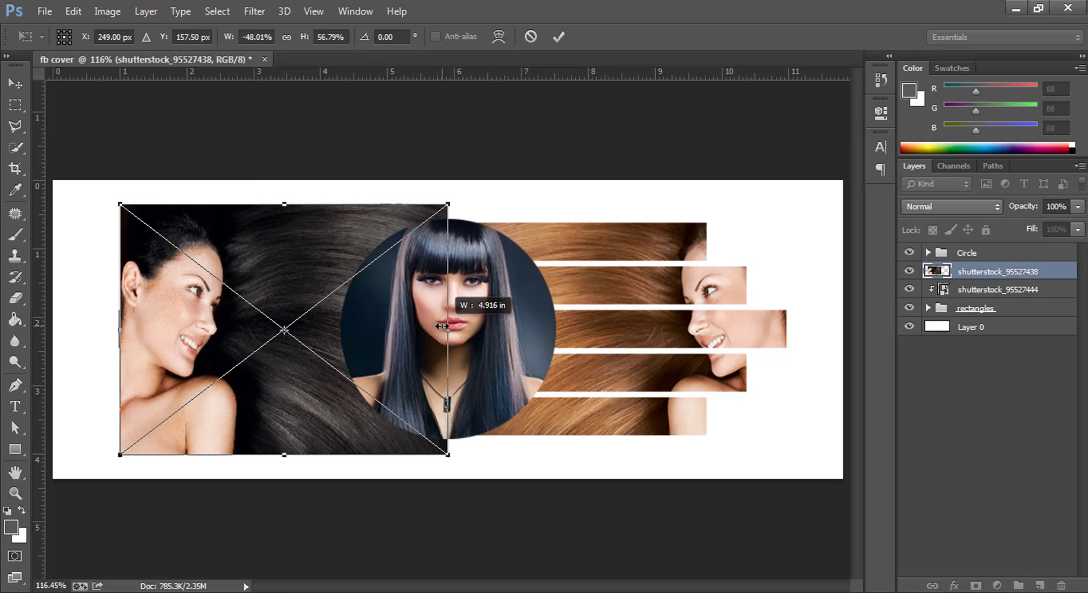
click(558, 36)
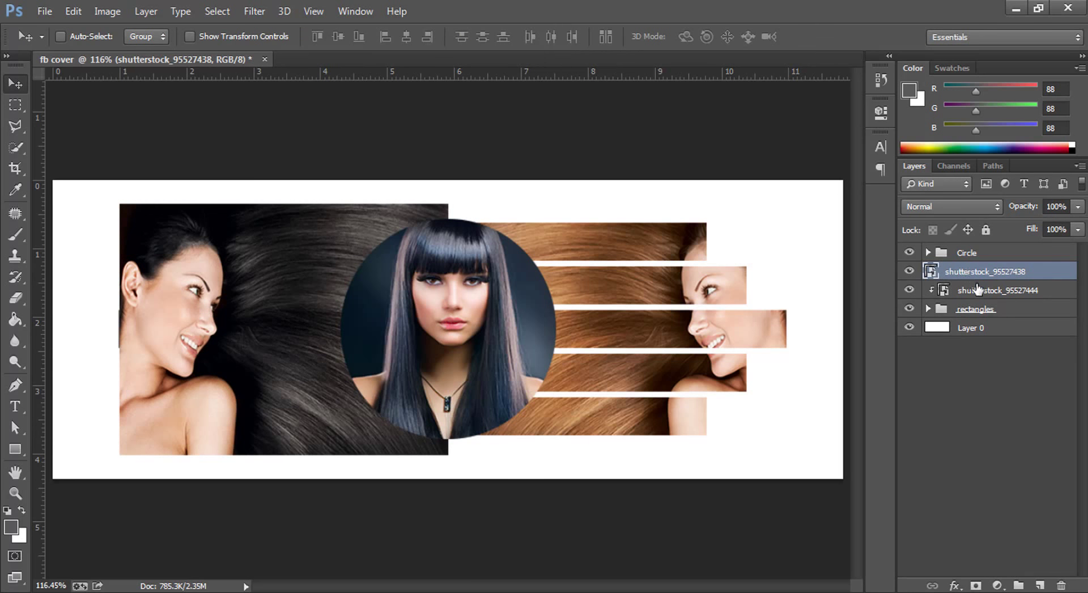
Step: Move the dark-hair photo into the rectangles group and merge the five bars into Rectangle 1 copy
click(928, 309)
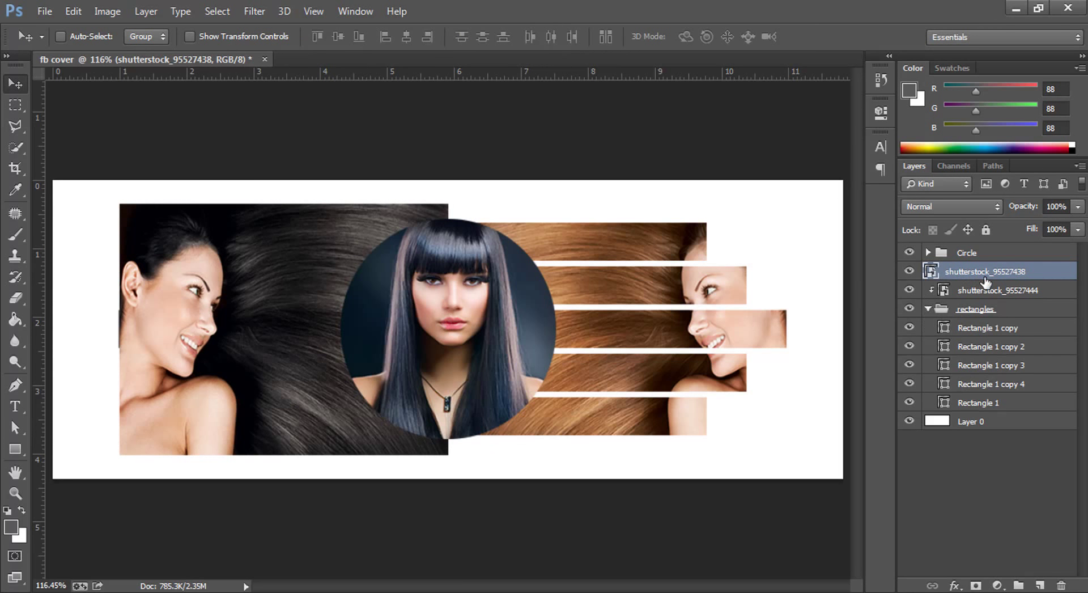
drag(986, 272, 991, 319)
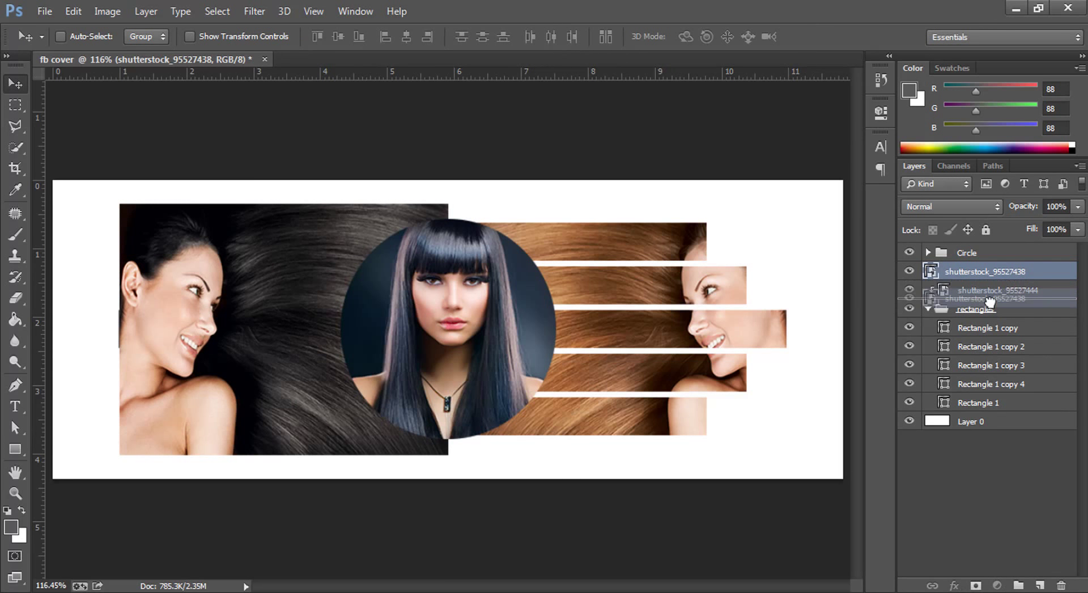
click(989, 330)
shift+click(991, 403)
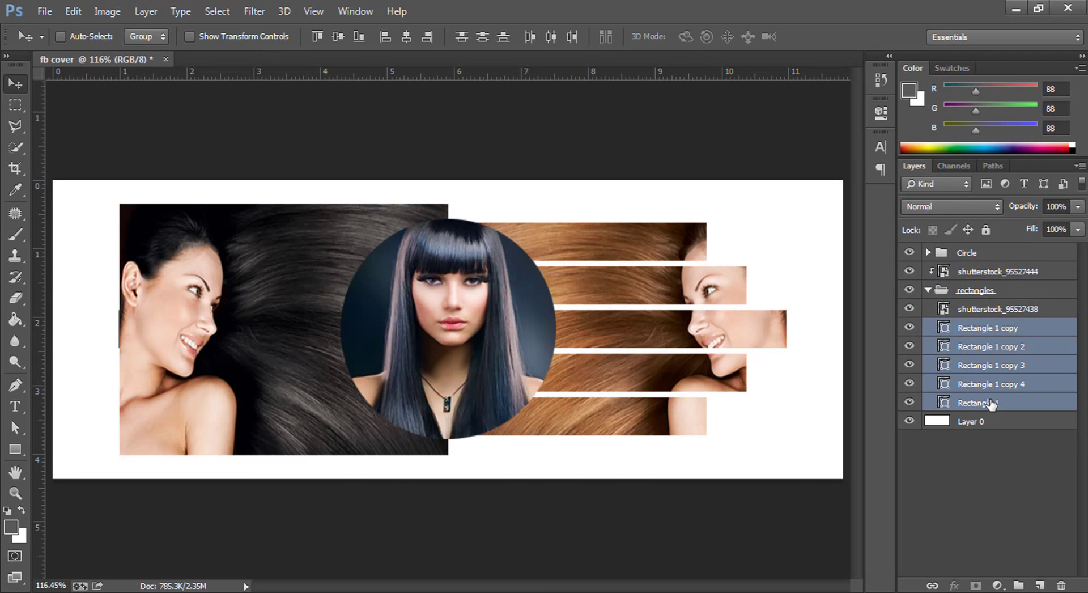
key(ctrl+e)
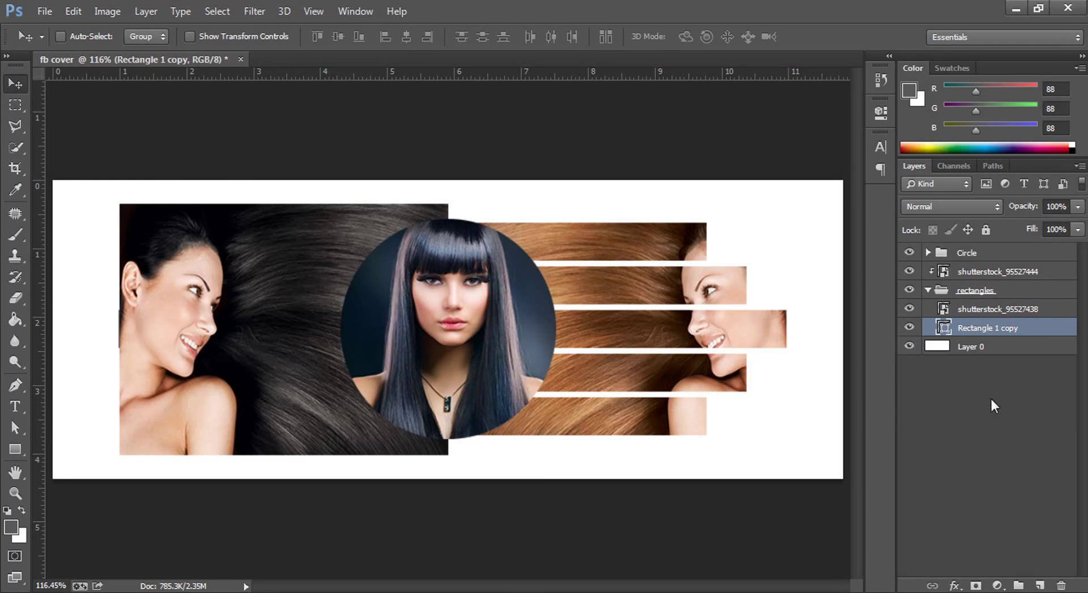
Step: Clip the dark-hair photo to the merged bar layer
click(986, 309)
right_click(980, 309)
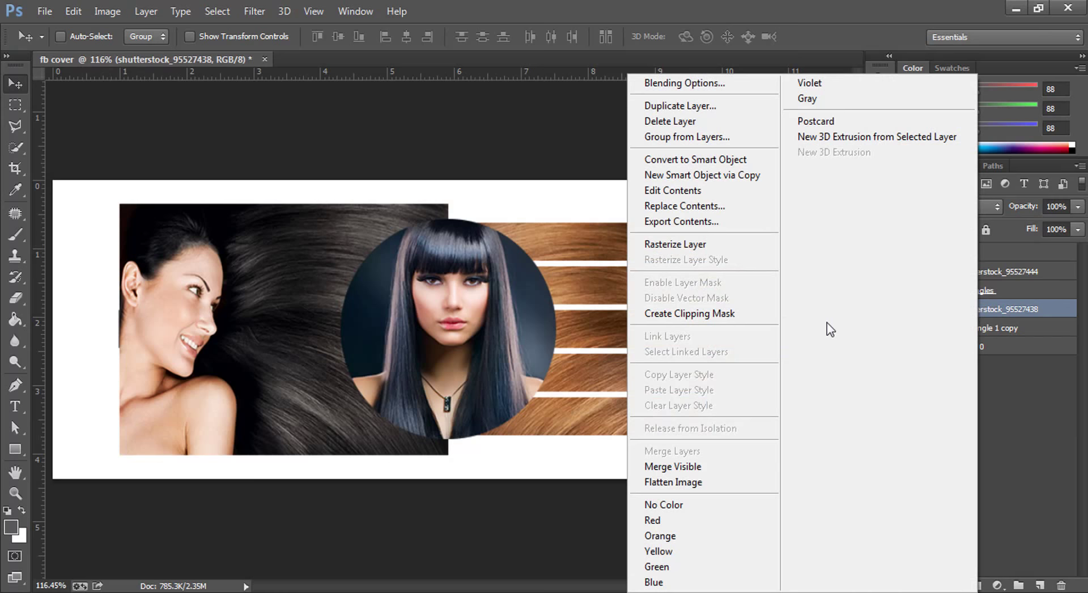
click(708, 314)
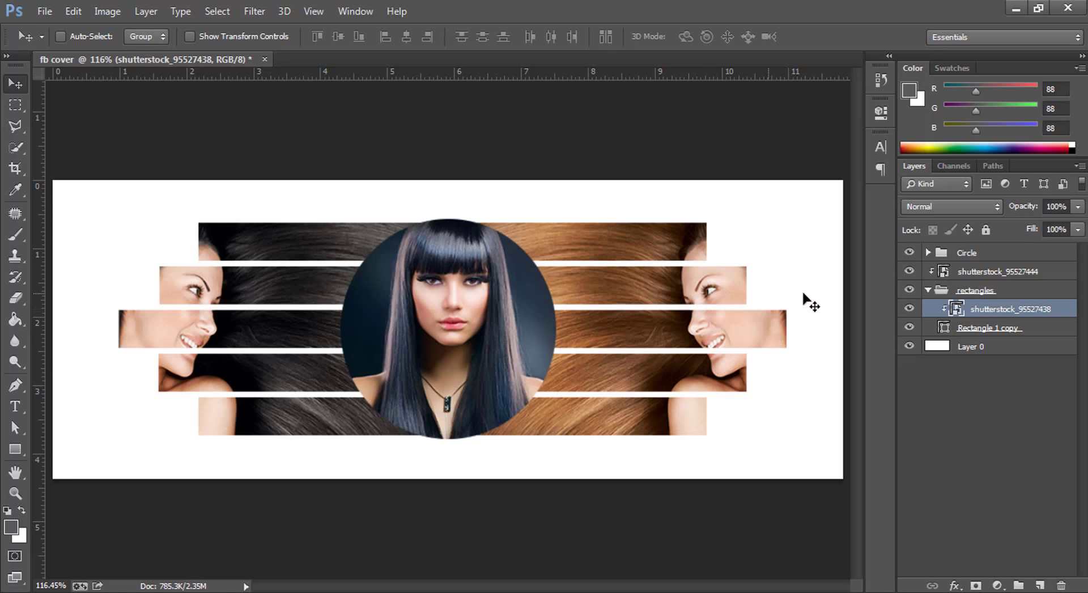
Step: Collapse the rectangles group and expand Circle to select the Ellipse 1 layer
click(928, 291)
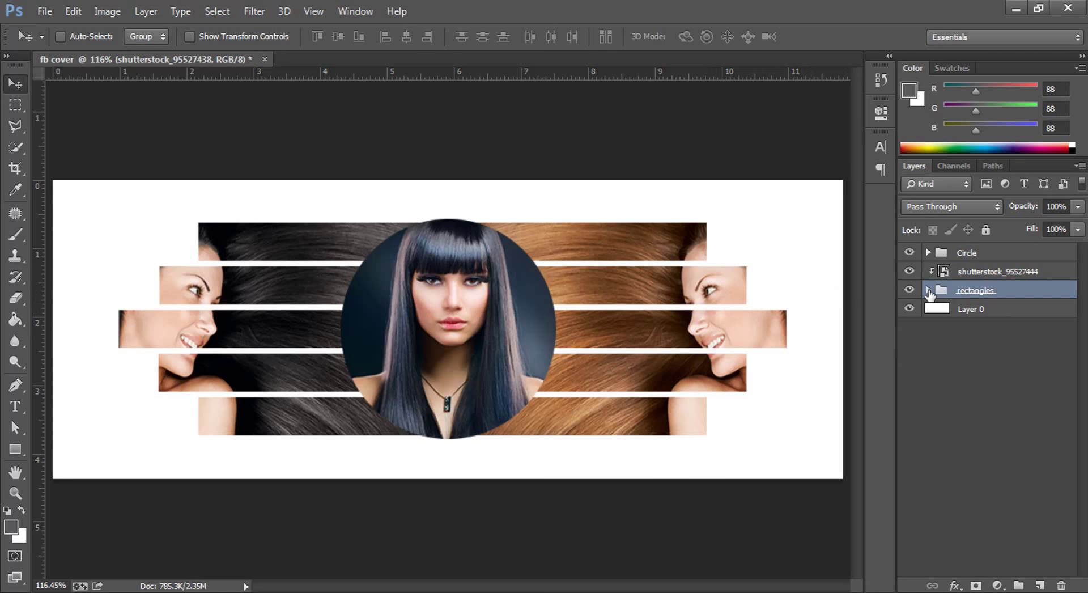
click(928, 253)
click(928, 253)
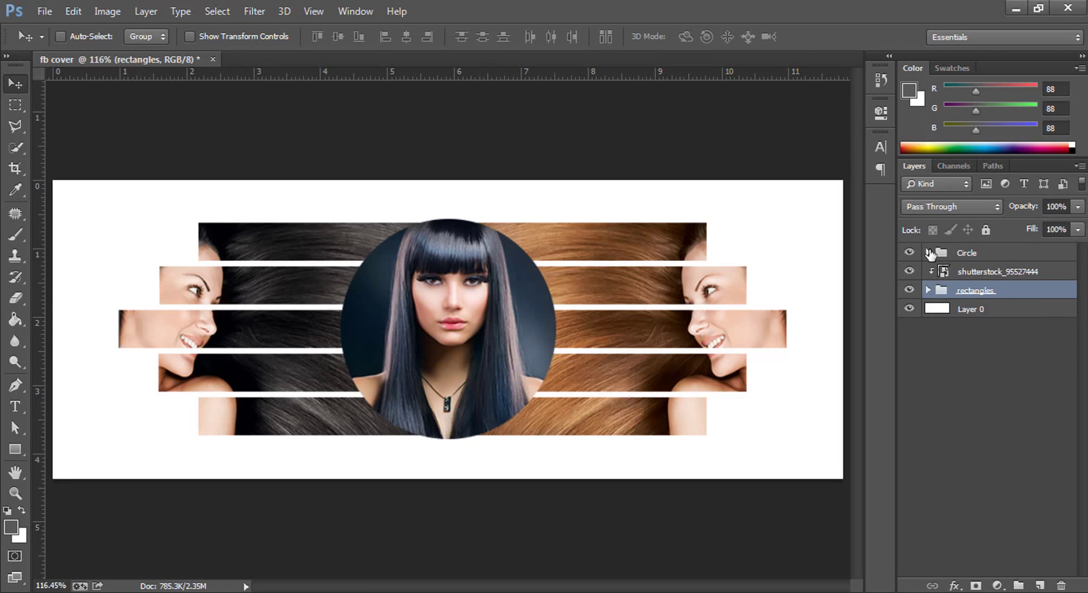
click(955, 255)
click(928, 253)
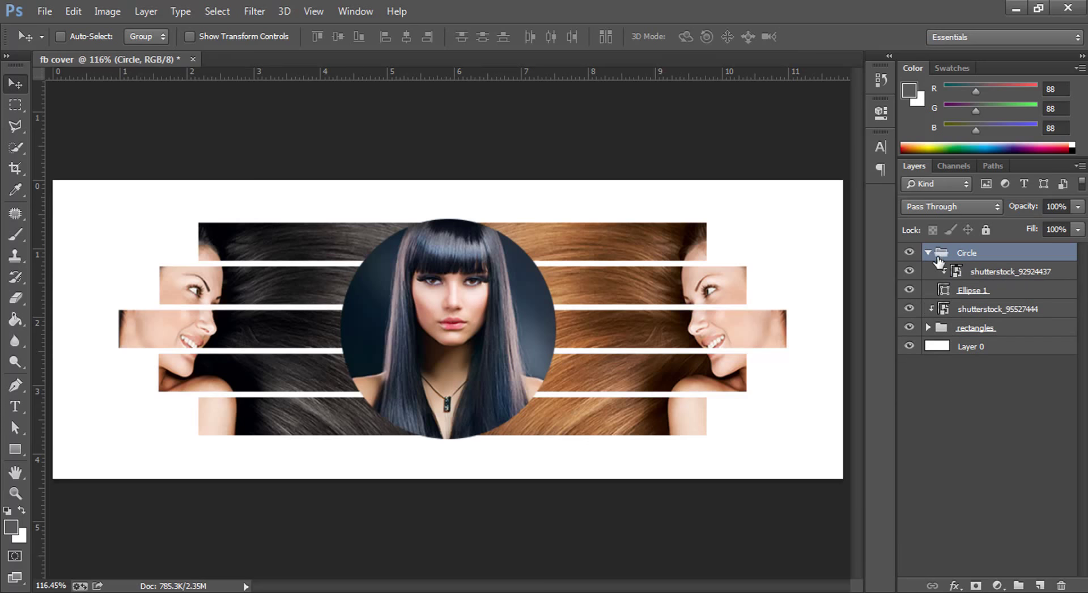
click(1006, 294)
Step: Add a 6 px outside stroke in light grey #b0a5a5 to Ellipse 1
double_click(1065, 294)
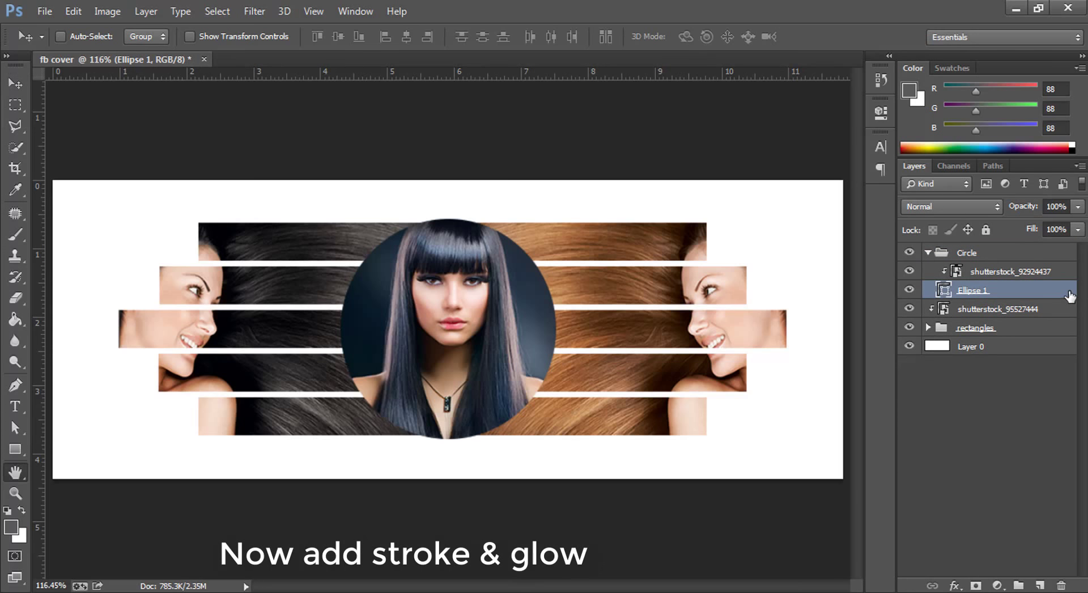
drag(509, 170, 1067, 172)
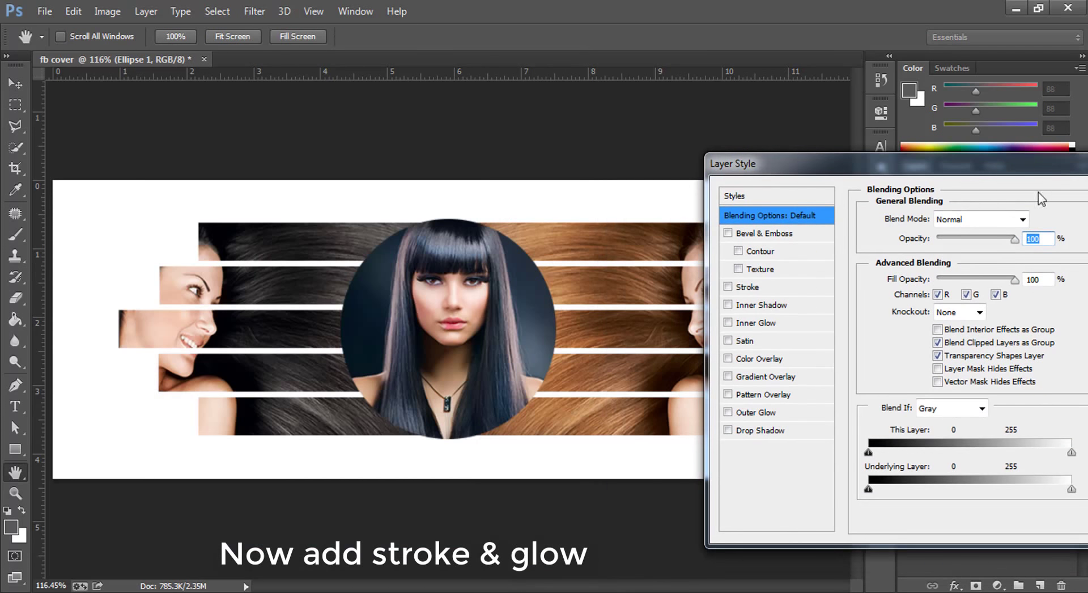
click(758, 288)
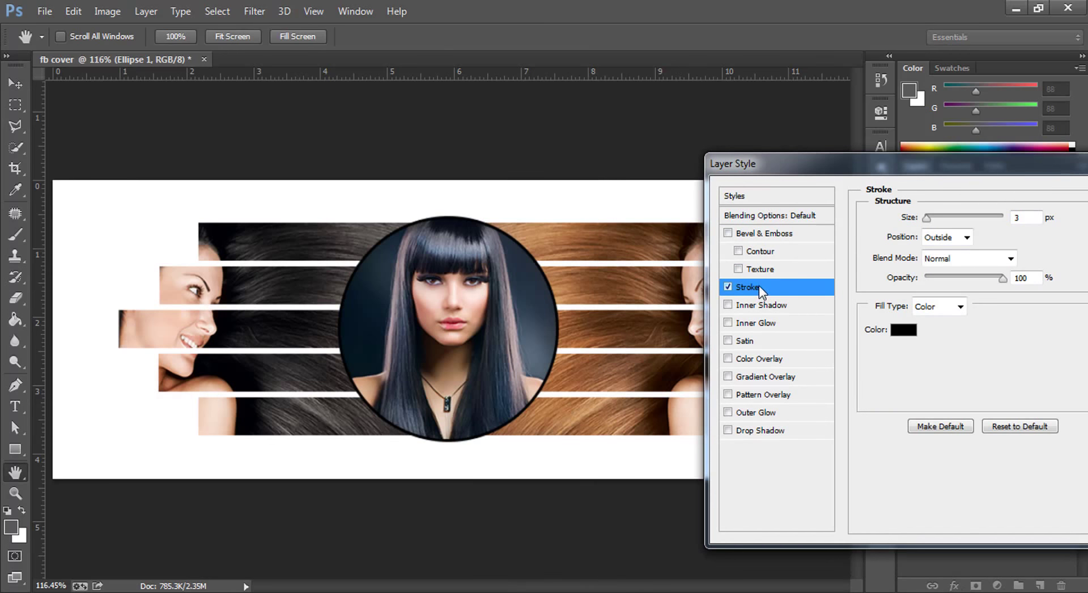
drag(831, 161, 778, 139)
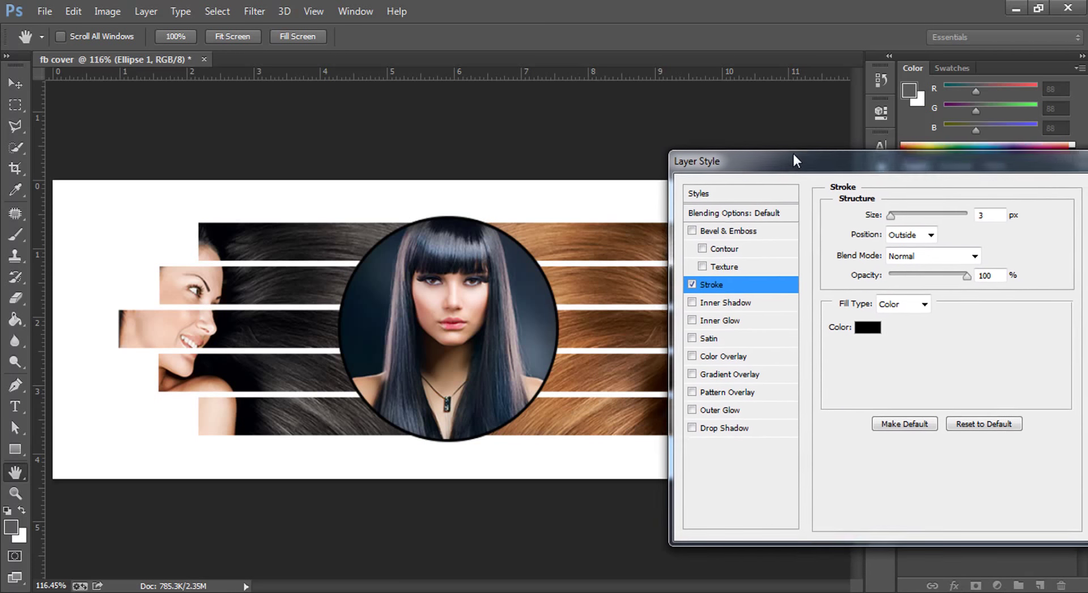
drag(876, 198, 876, 199)
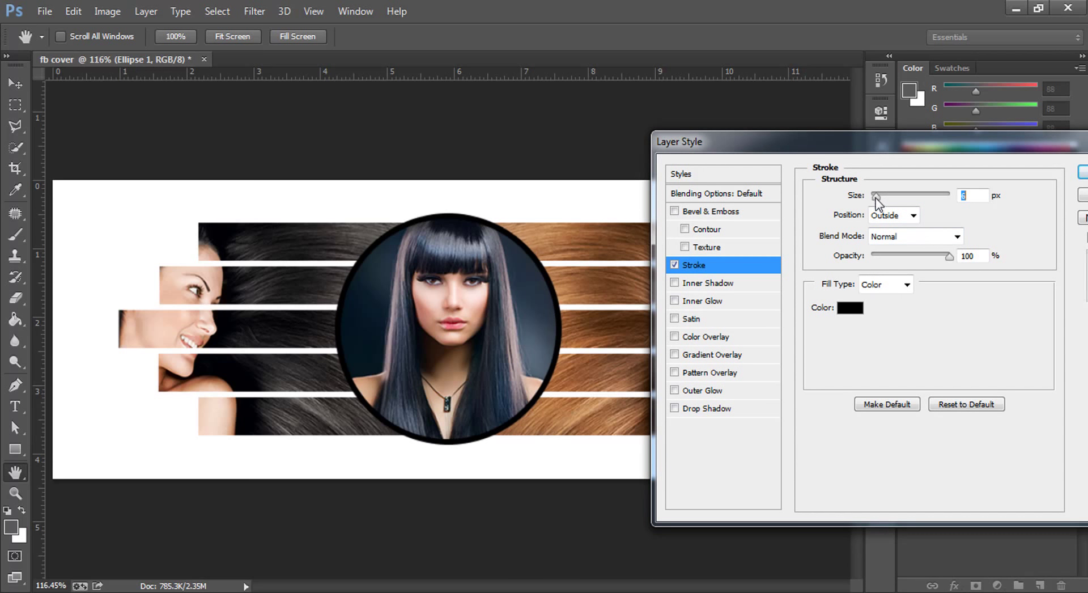
click(851, 307)
mouse_move(652, 349)
mouse_down()
mouse_move(679, 328)
mouse_move(661, 393)
mouse_move(680, 347)
mouse_move(674, 335)
mouse_move(661, 349)
mouse_up()
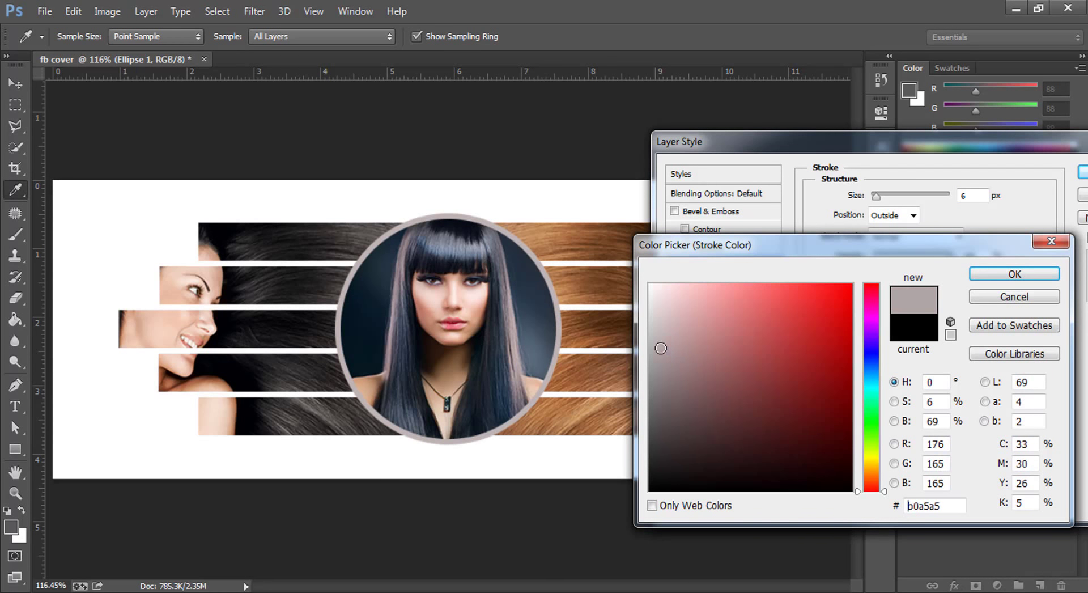
click(984, 280)
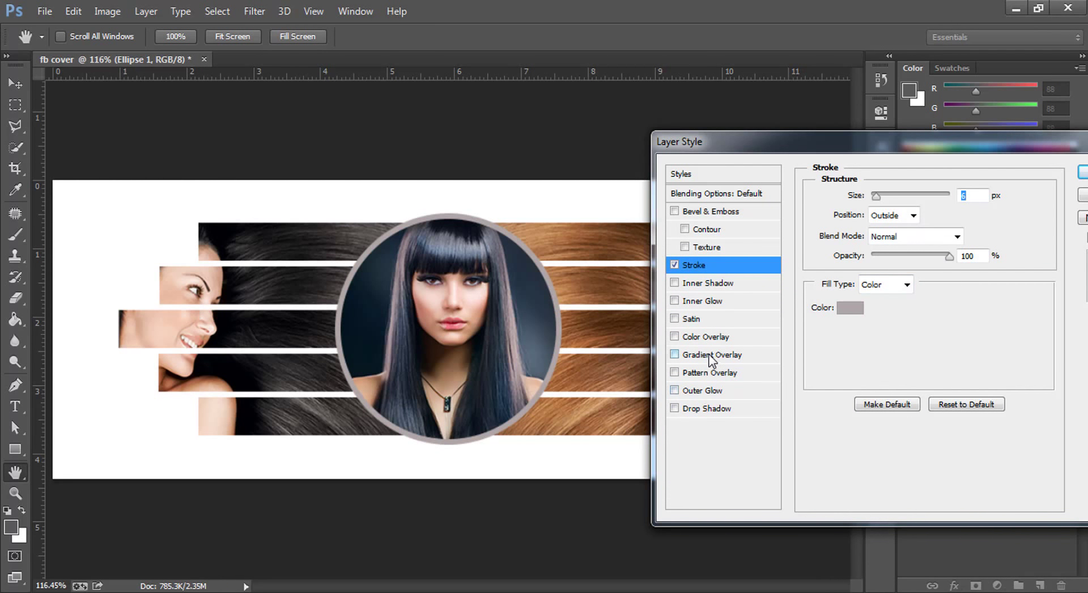
Step: Add an Inner Glow to the circle with Normal blend mode, 100% opacity and 18 px size
click(709, 301)
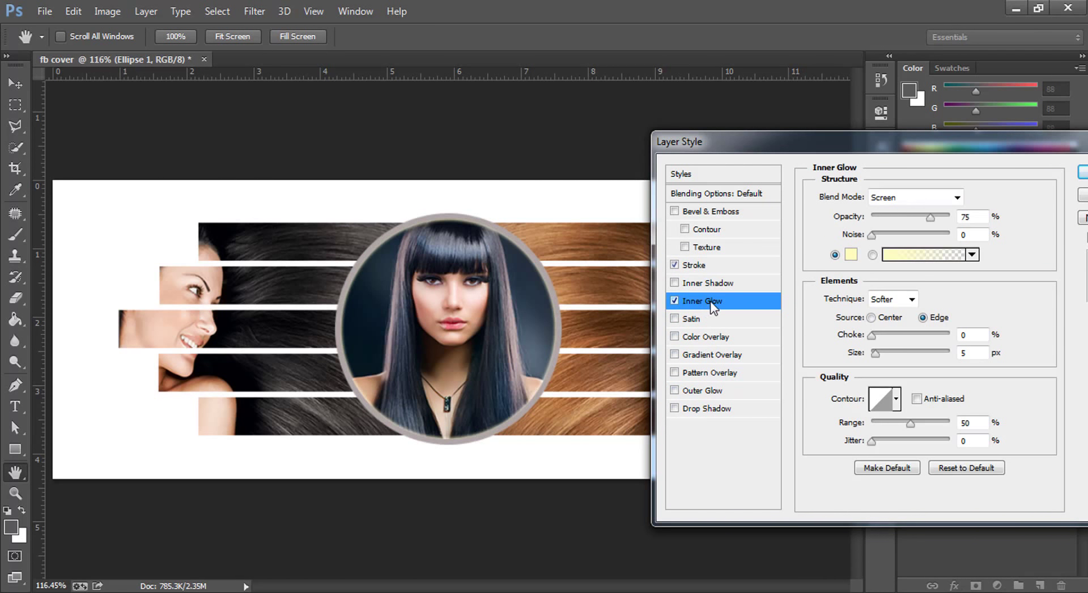
click(957, 198)
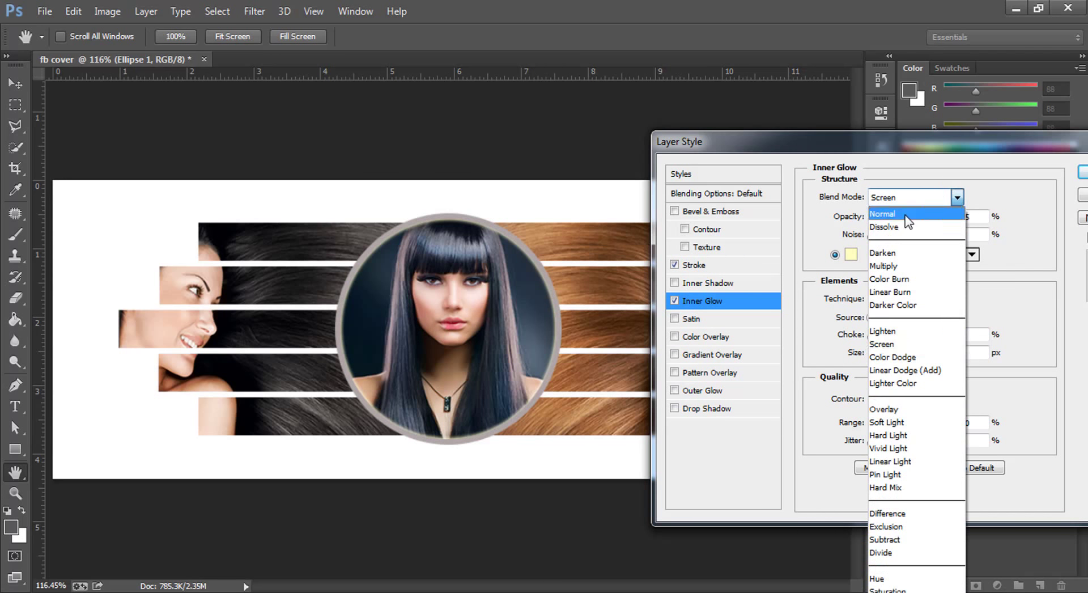
click(936, 211)
drag(930, 217, 985, 217)
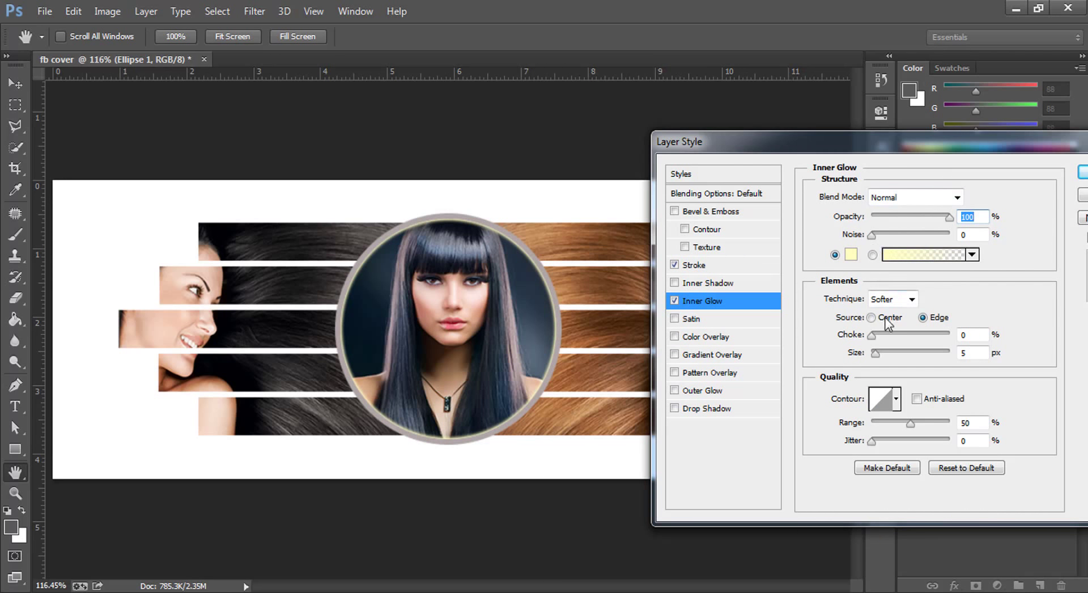
drag(876, 347, 874, 335)
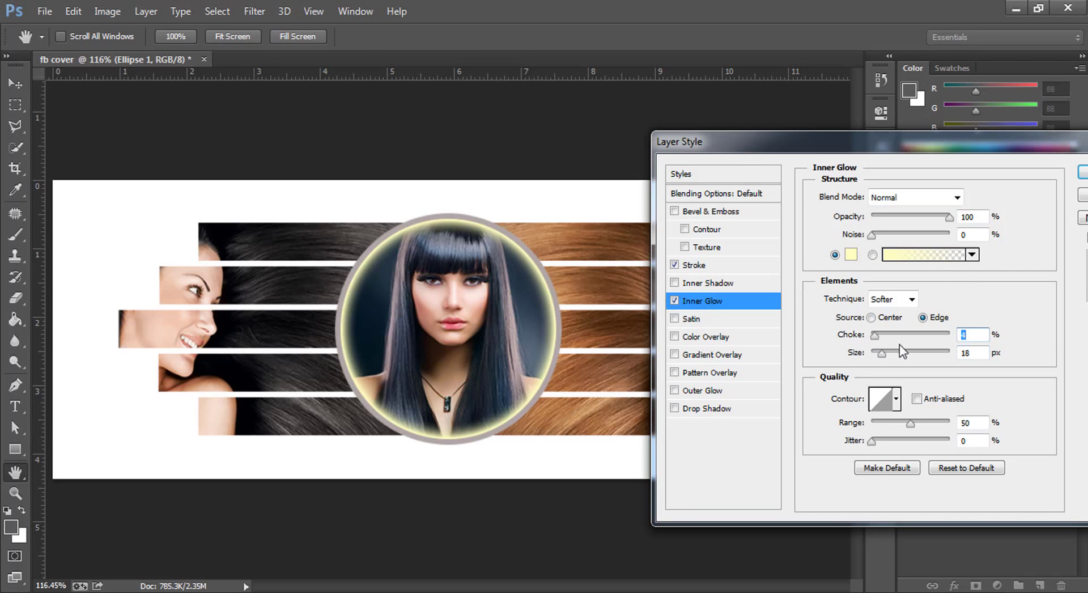
Step: Make the inner glow cyan and thinner, then apply the layer style
click(850, 255)
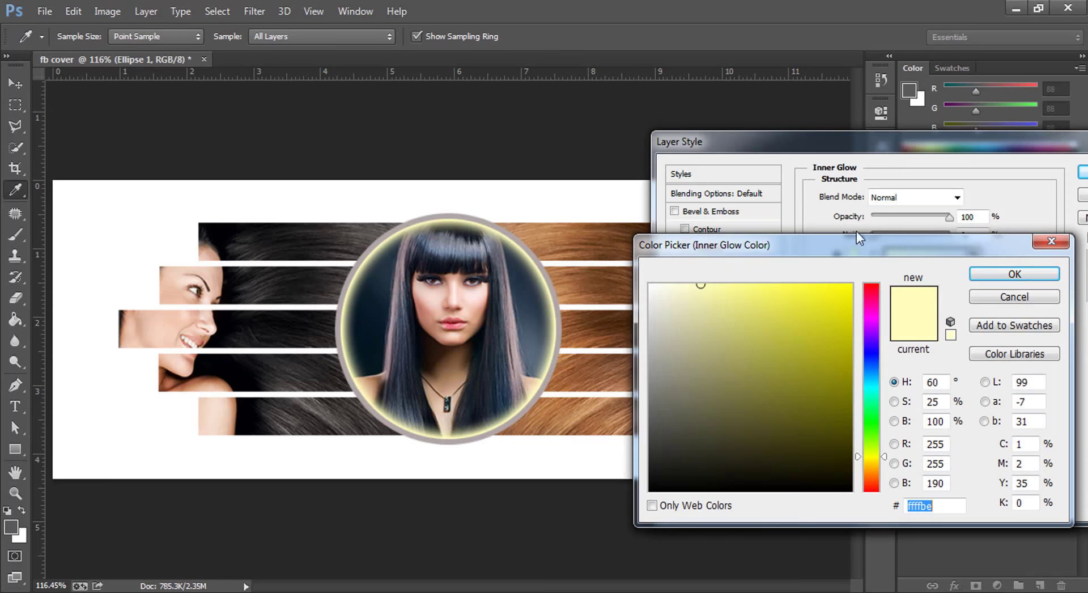
drag(857, 231, 870, 209)
drag(716, 396, 652, 412)
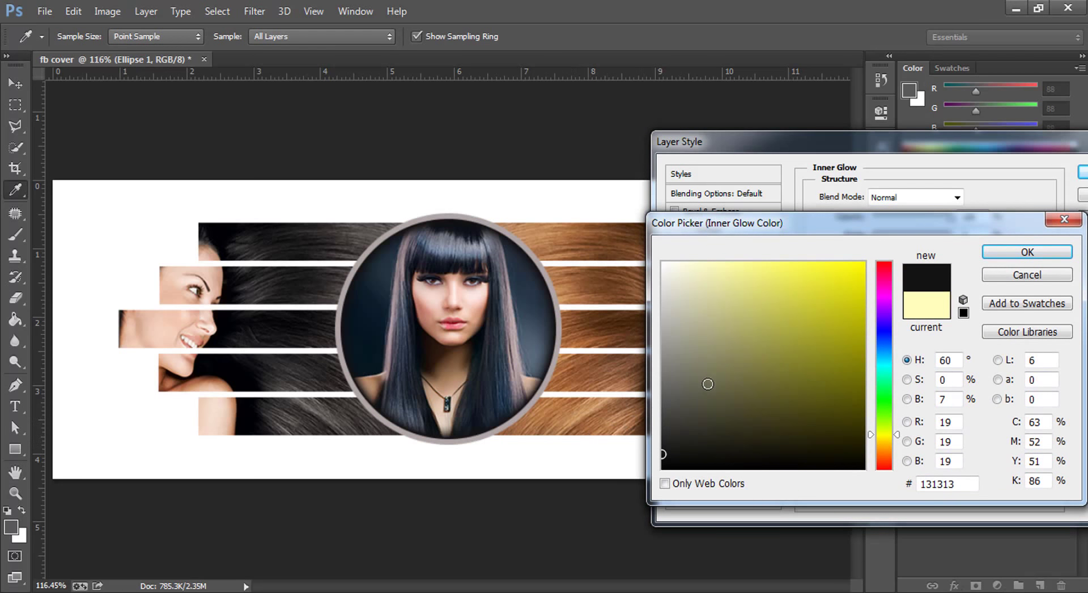
mouse_move(708, 384)
mouse_down()
mouse_move(688, 359)
mouse_move(687, 262)
mouse_move(863, 262)
mouse_up()
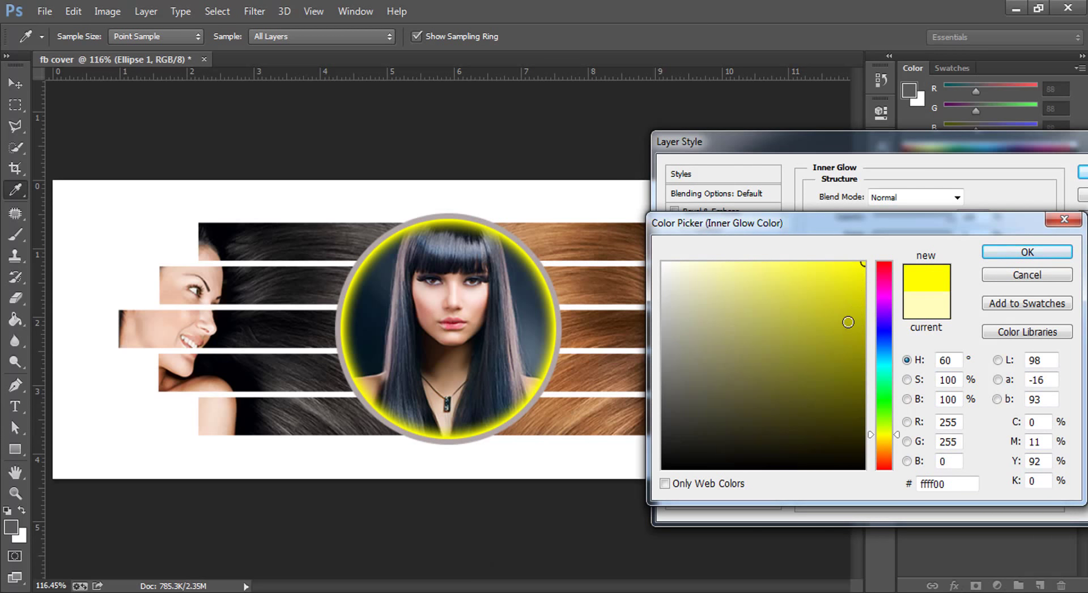
click(886, 461)
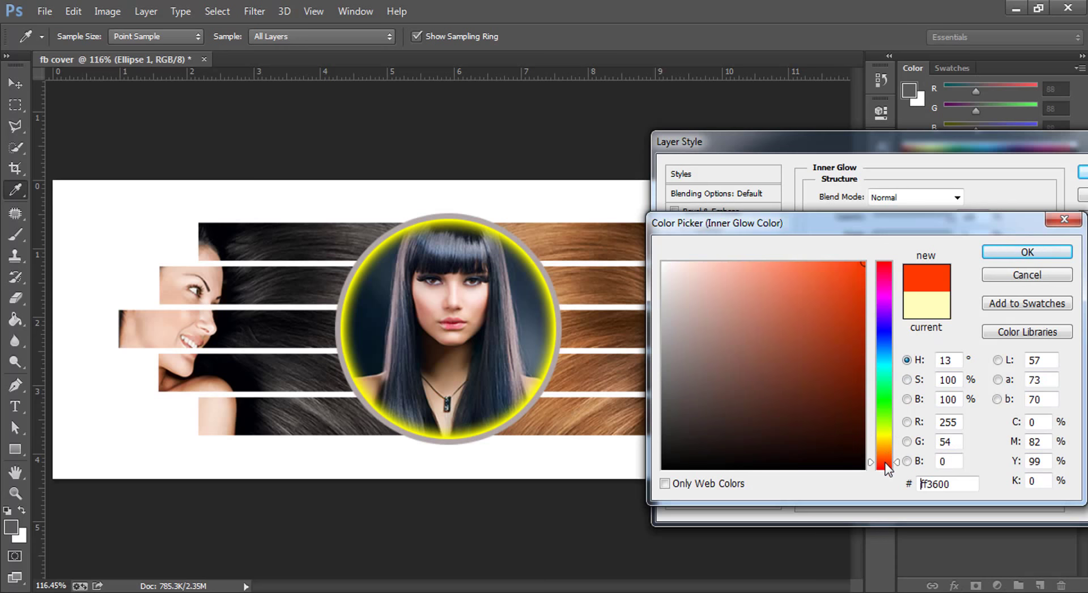
click(886, 368)
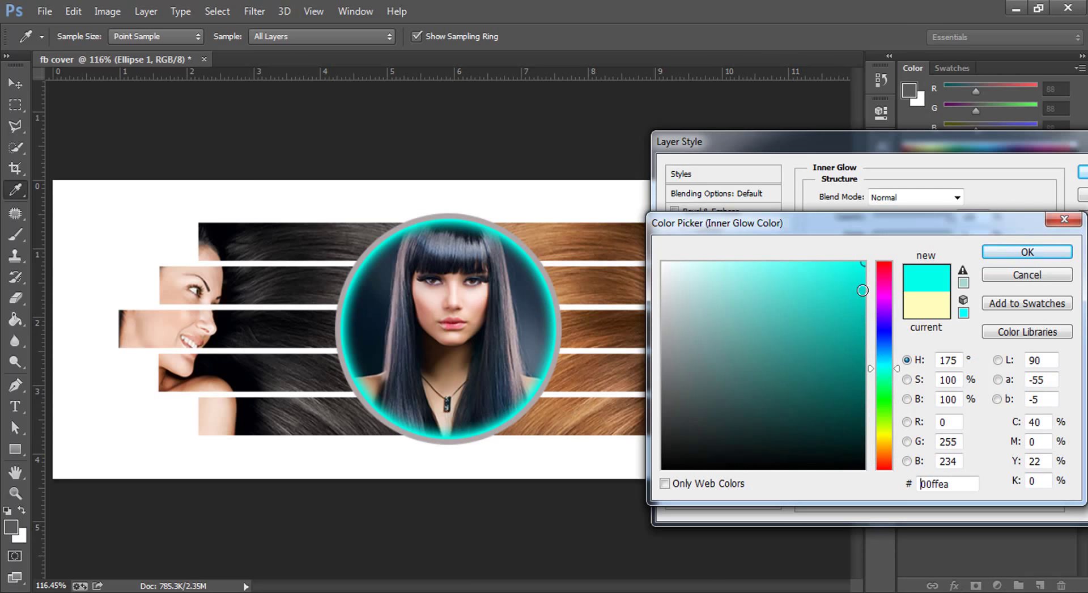
click(997, 252)
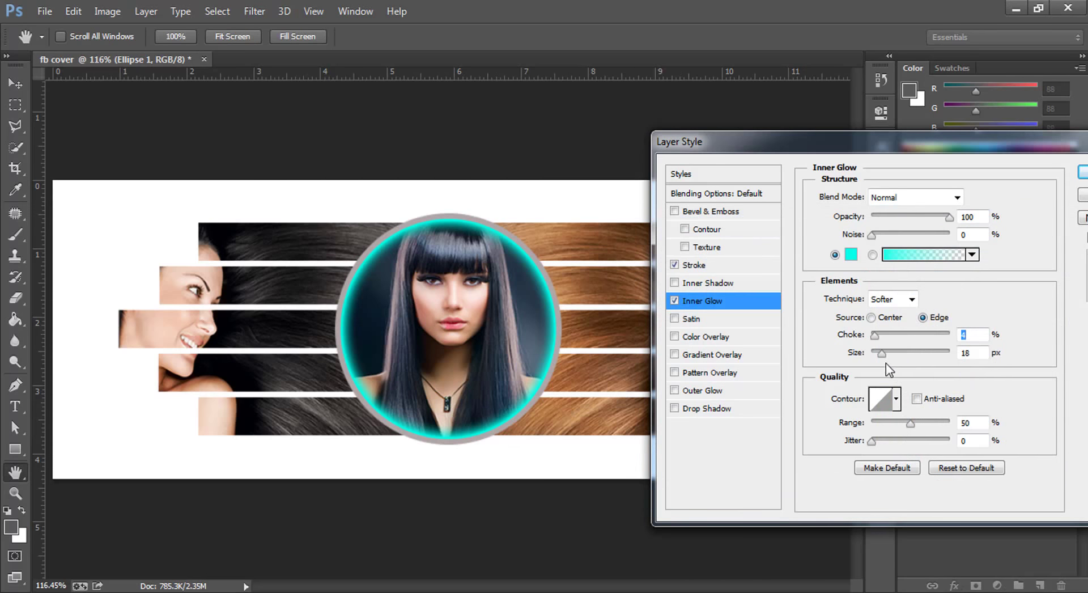
drag(881, 354, 879, 354)
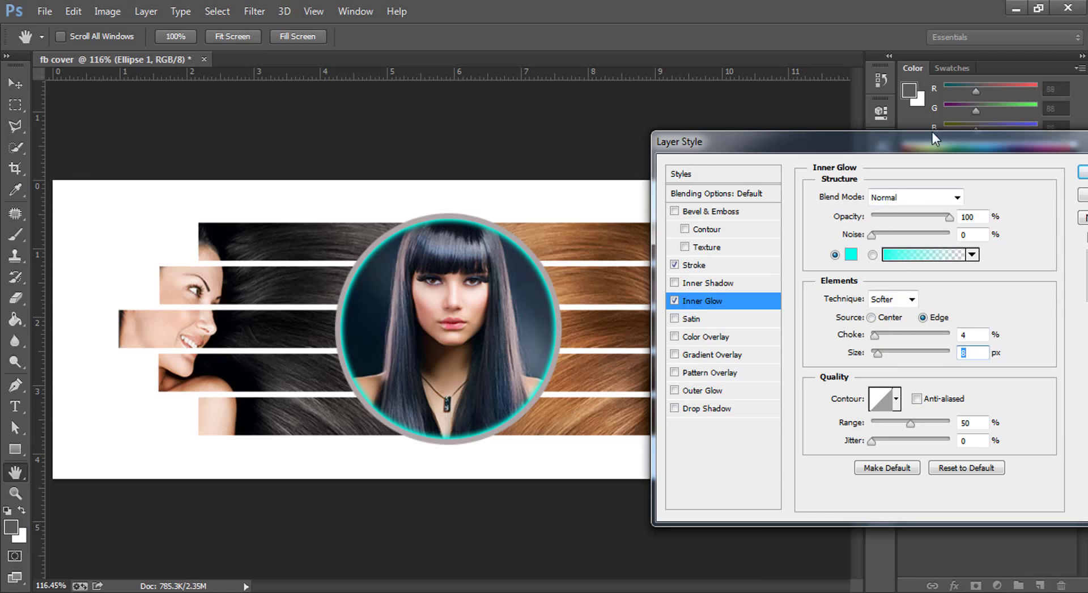
drag(933, 142, 876, 141)
click(1033, 172)
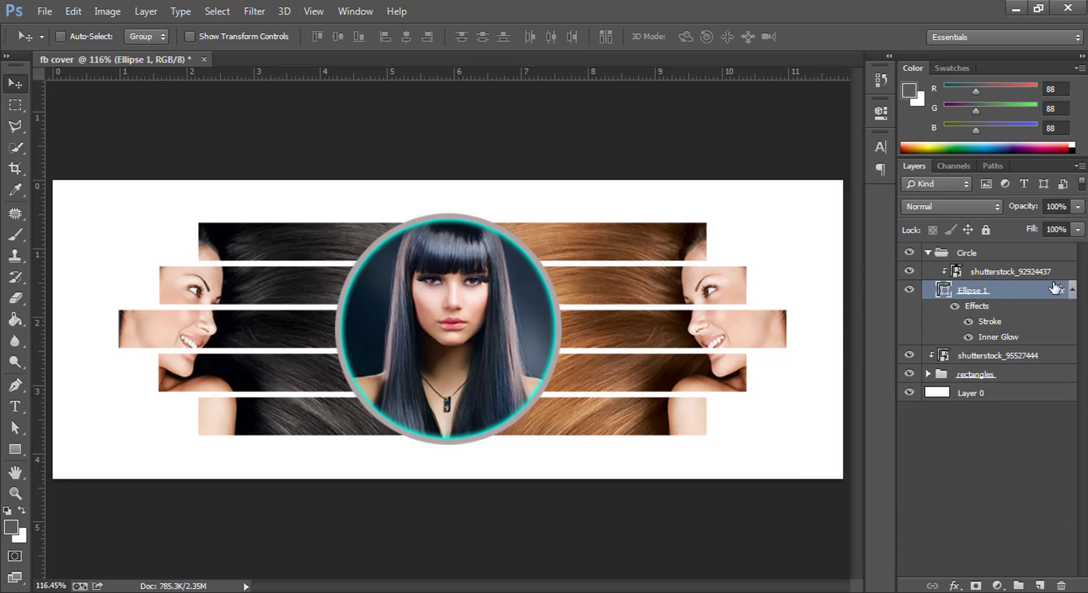
Step: Collapse Circle, expand rectangles, and select the Rectangle 1 copy bars, checking their visibility
click(928, 253)
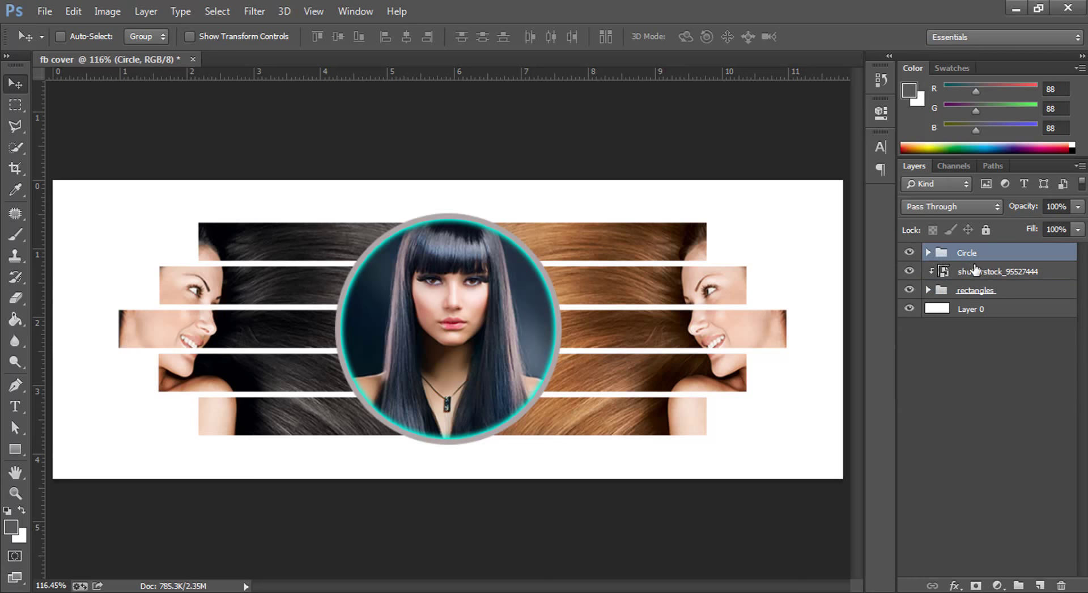
ctrl+click(712, 250)
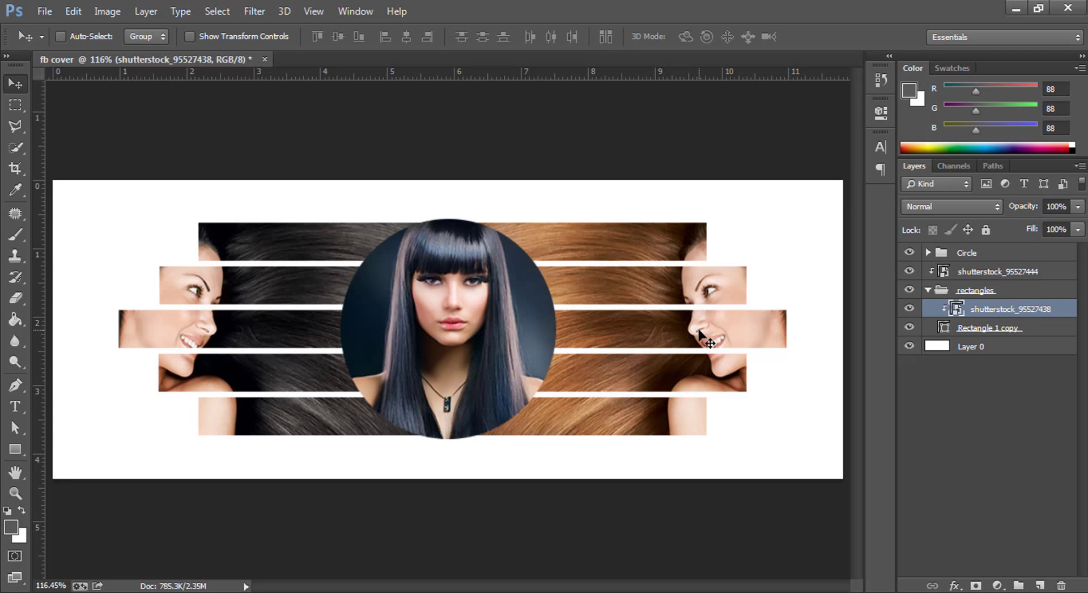
click(928, 290)
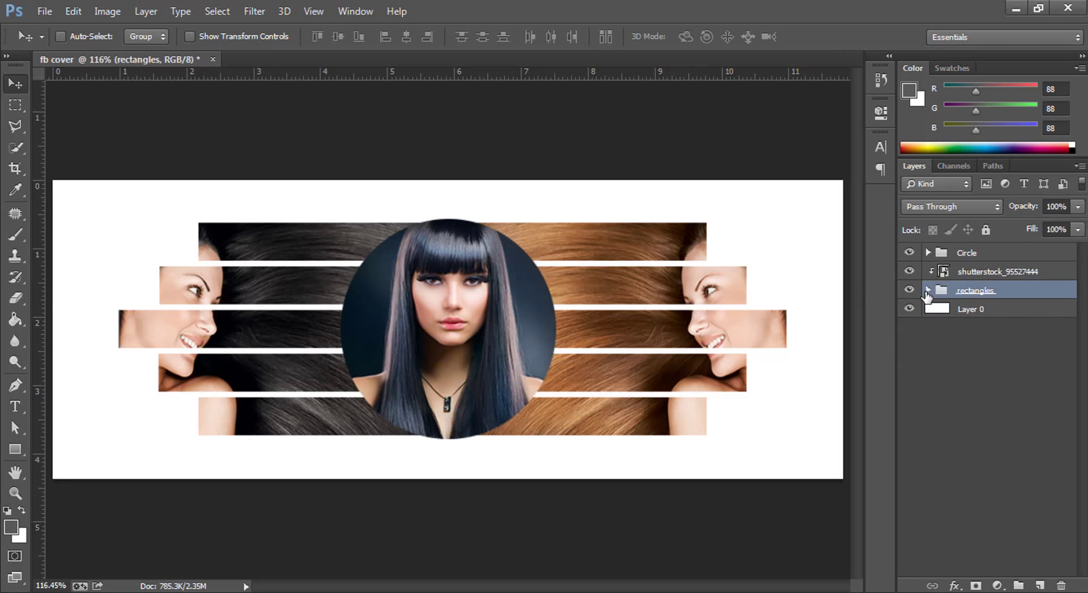
click(928, 290)
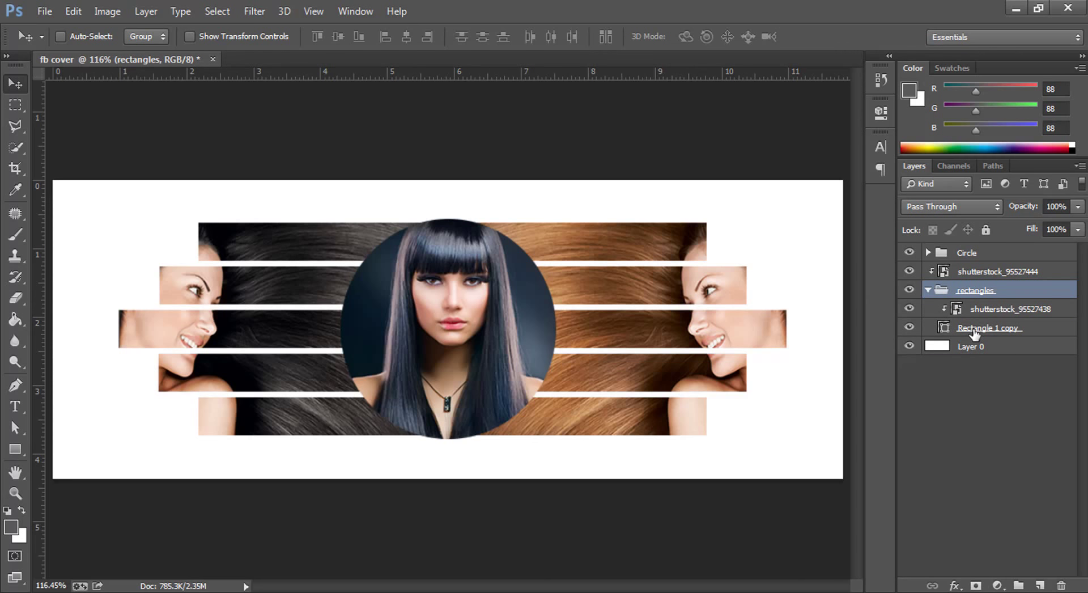
click(975, 332)
click(909, 328)
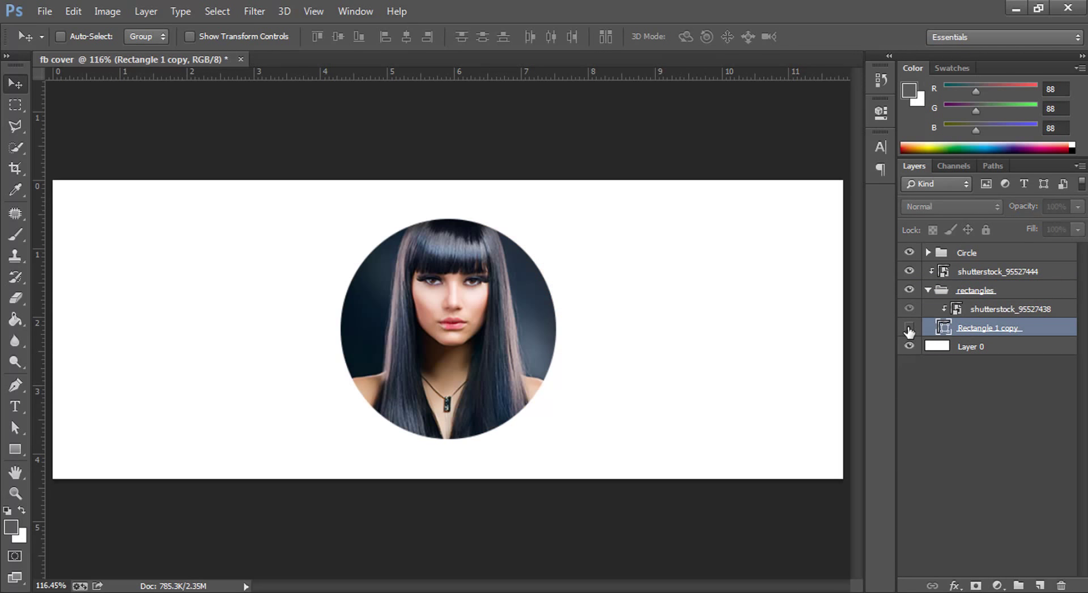
click(909, 328)
click(909, 327)
click(909, 328)
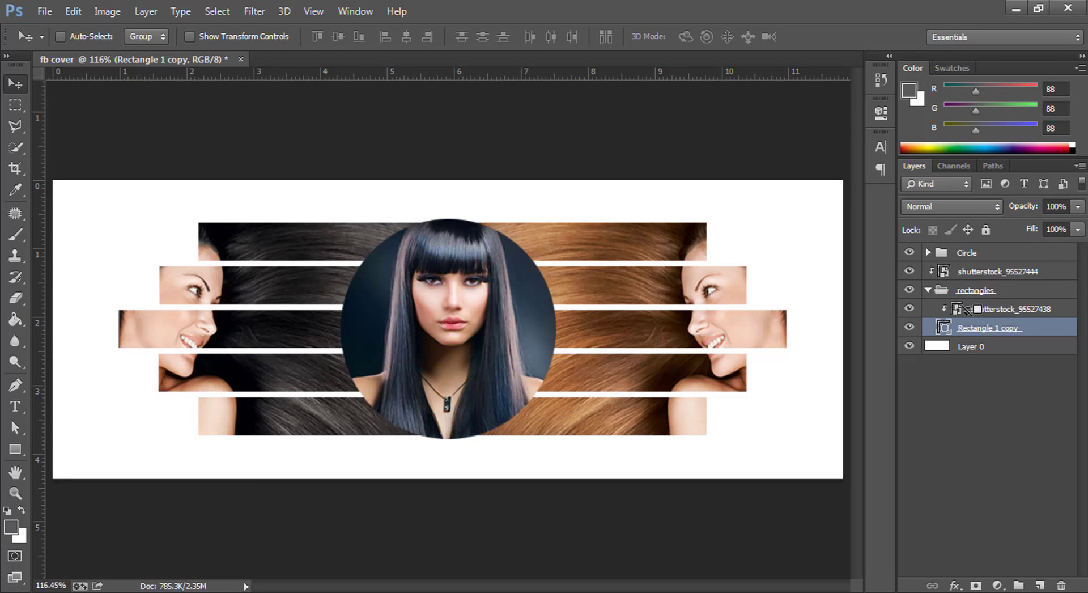
Step: Release both shutterstock photos from their clipping masks and hide them
click(966, 314)
key(ctrl+alt+g)
click(967, 271)
key(ctrl+alt+g)
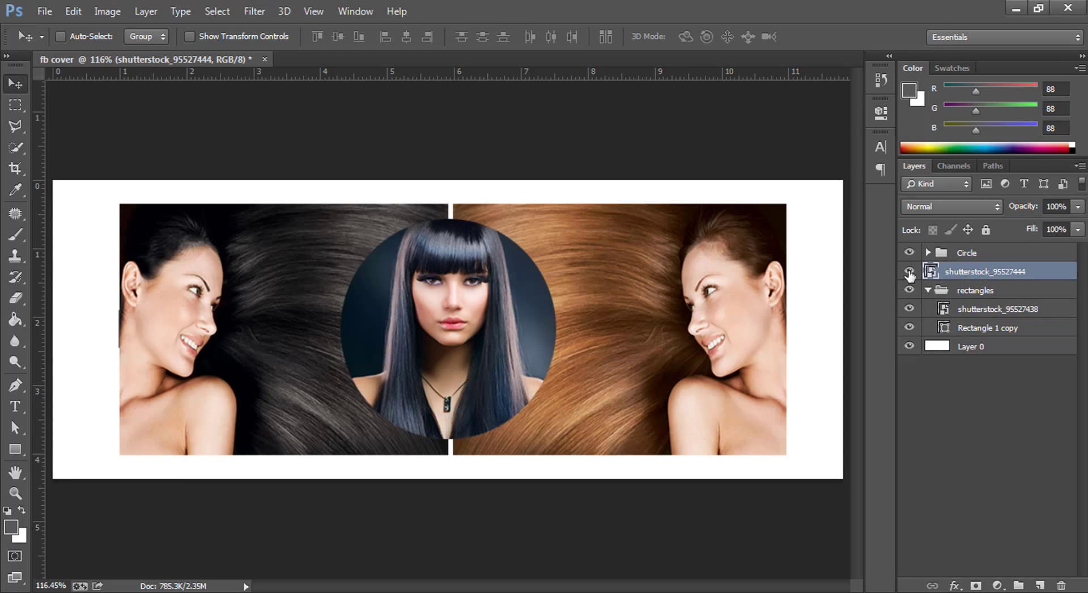
click(909, 271)
click(909, 308)
click(978, 329)
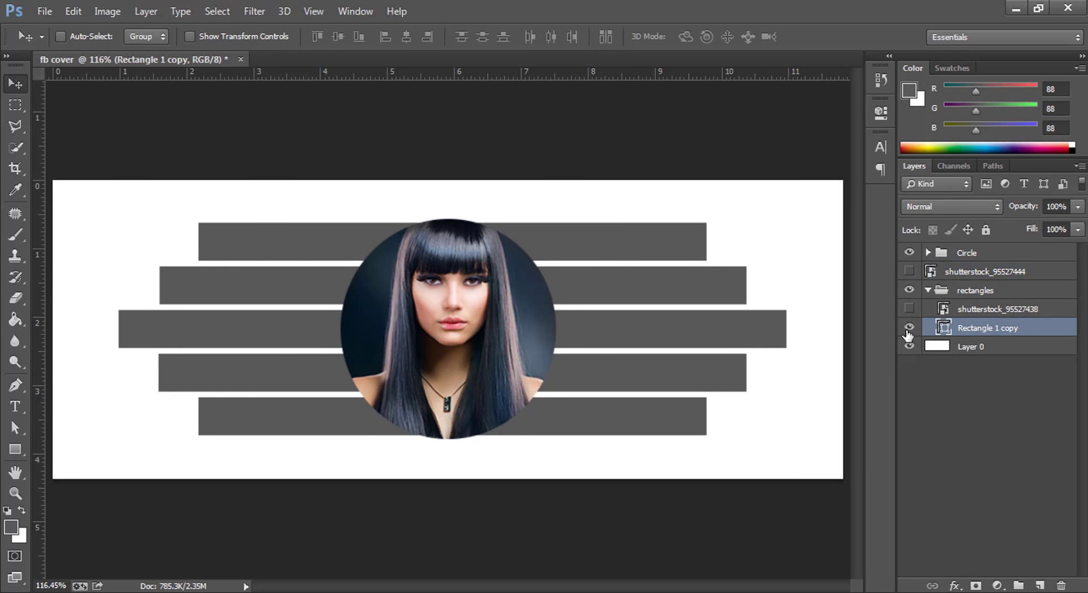
click(909, 328)
click(909, 328)
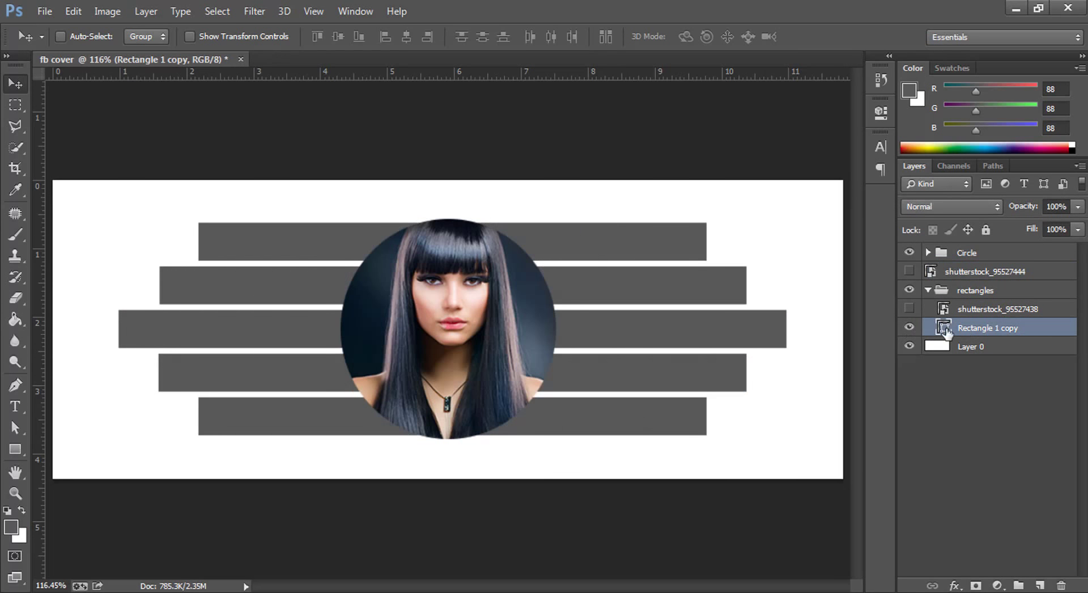
Step: Give the Rectangle 1 copy bars a 4 px black stroke positioned Inside
double_click(1068, 334)
drag(736, 195, 771, 183)
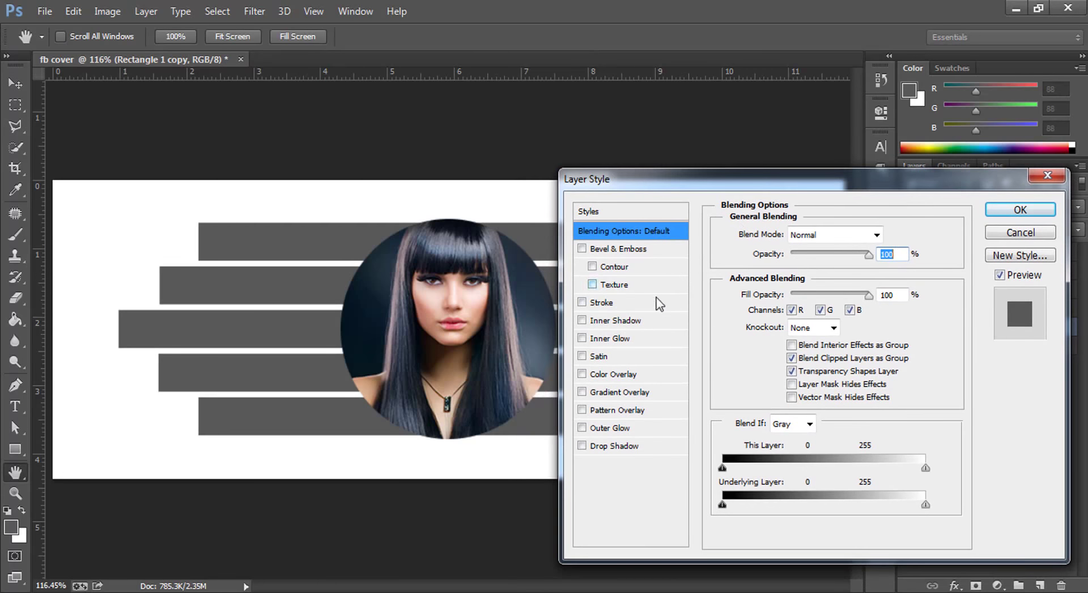
click(601, 302)
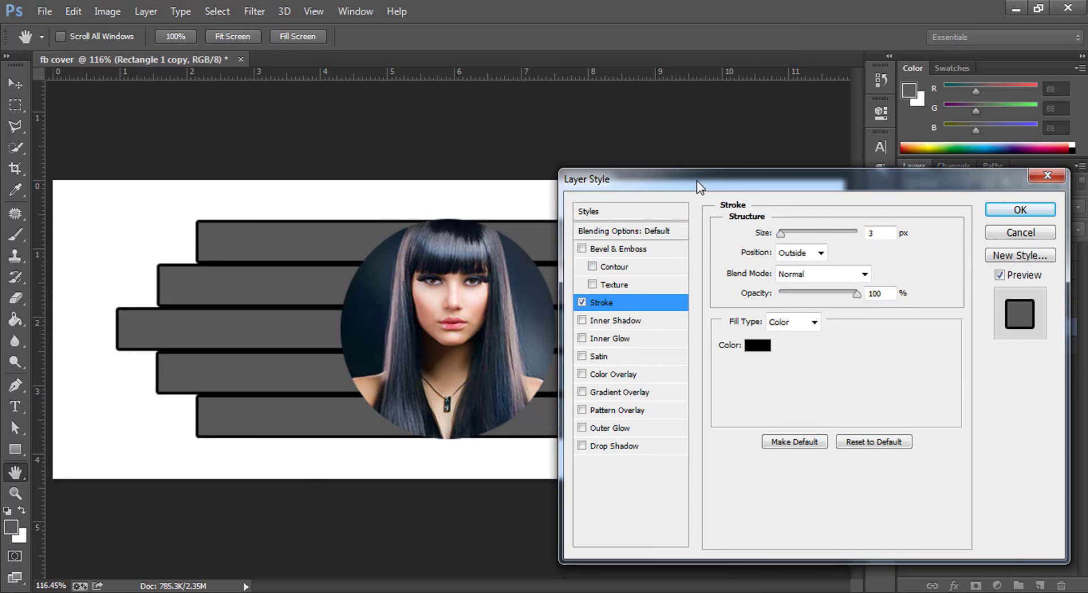
drag(697, 178, 793, 132)
click(918, 208)
click(895, 220)
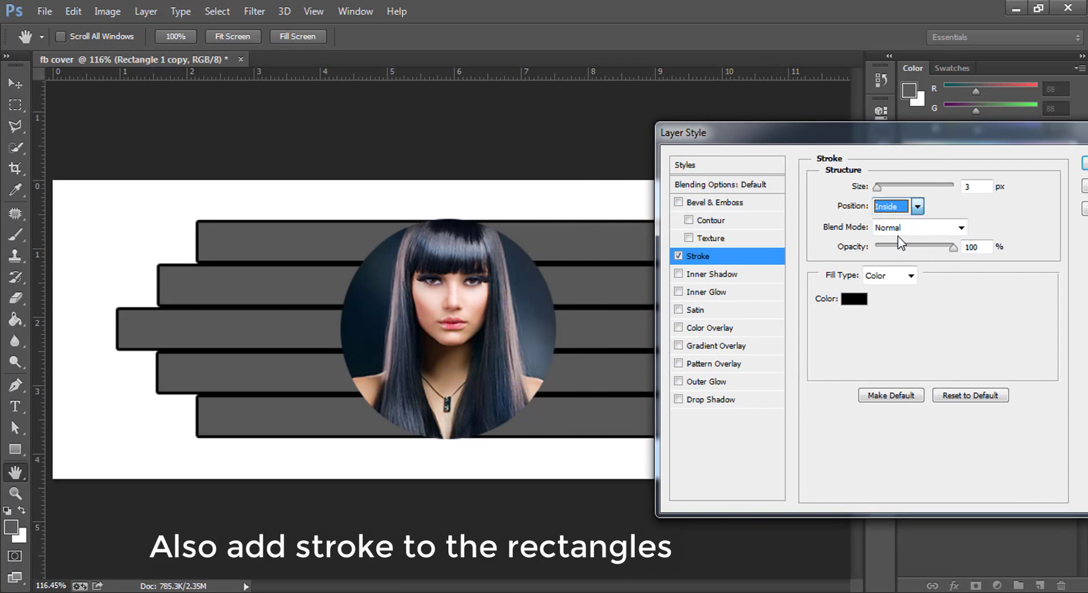
drag(878, 188, 878, 192)
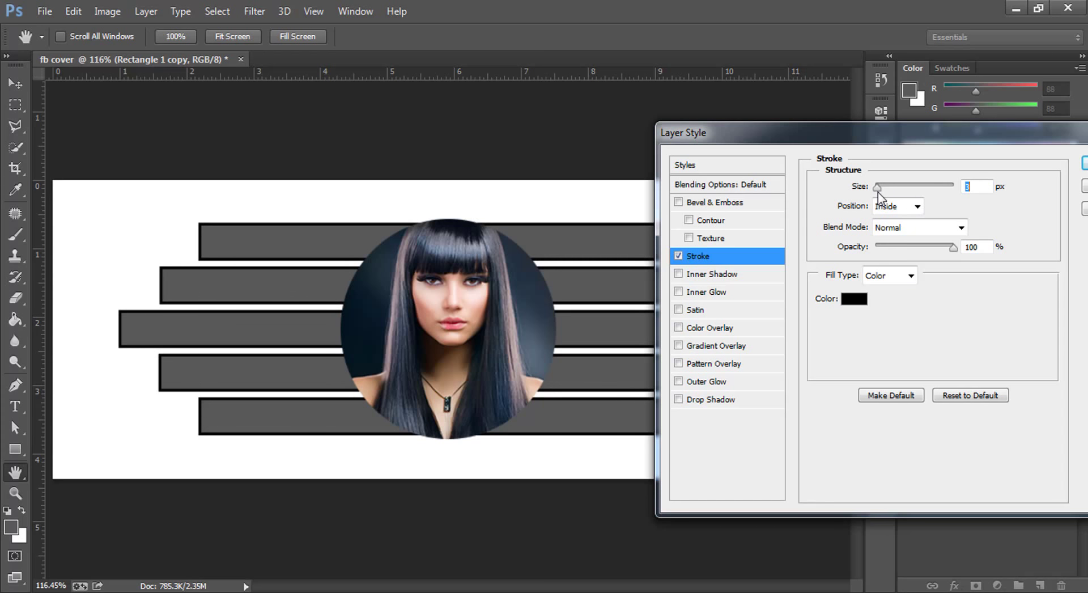
drag(879, 193, 880, 190)
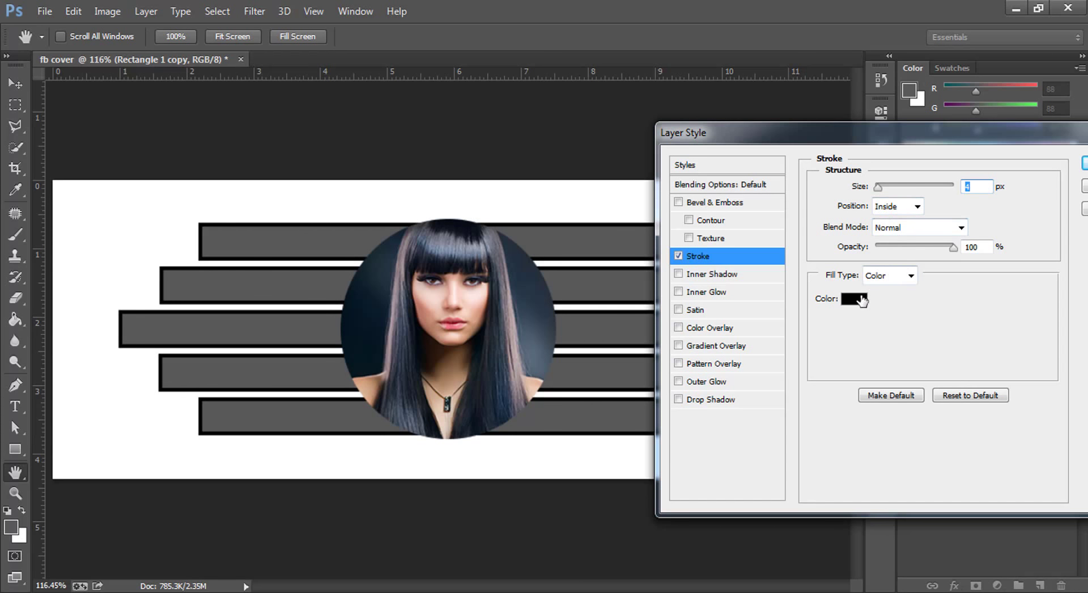
click(1085, 163)
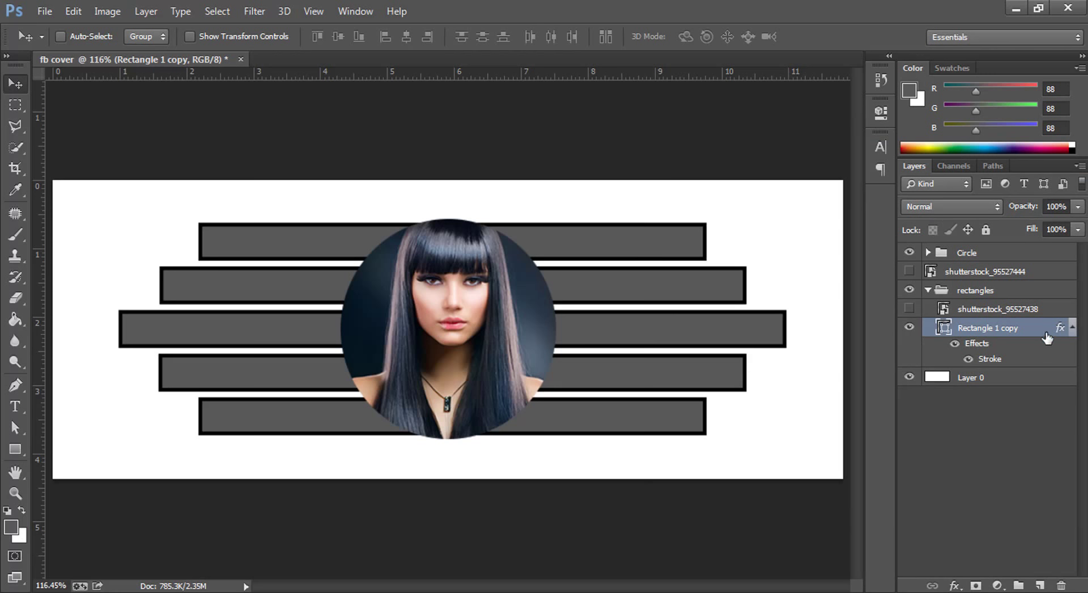
Step: Try a Normal-blend, 100%-opacity yellow outer glow on the grey bars, discarding a cyan colour
double_click(1061, 332)
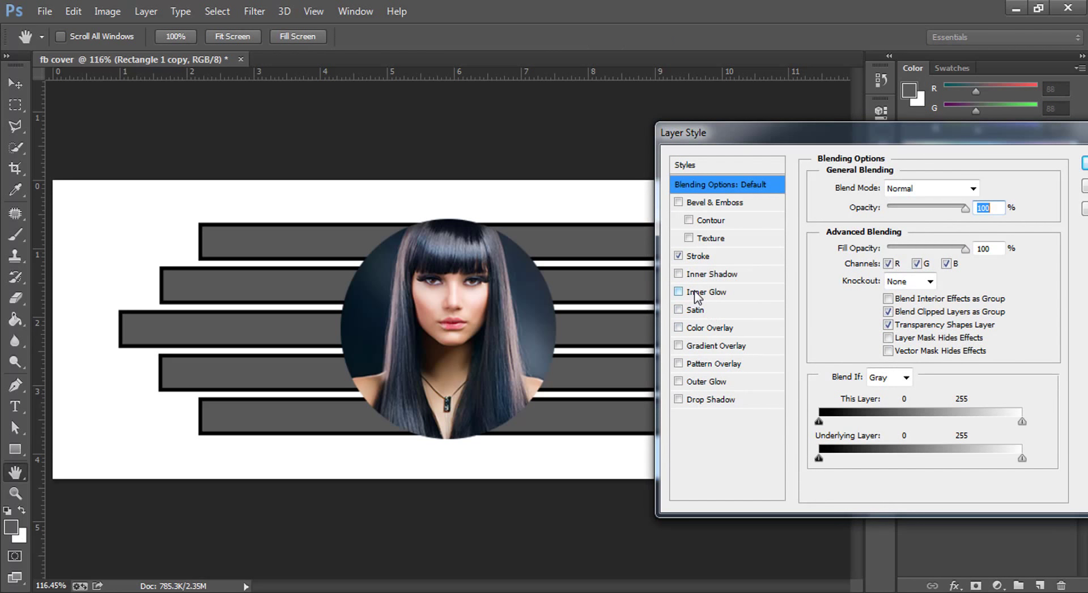
click(706, 381)
click(944, 188)
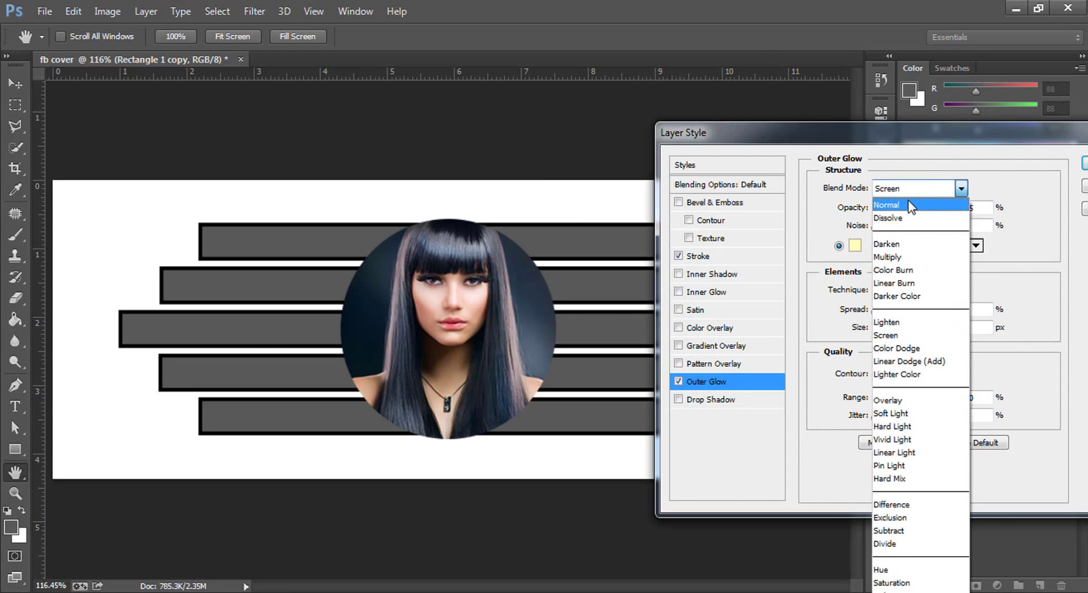
click(911, 205)
drag(939, 208, 963, 208)
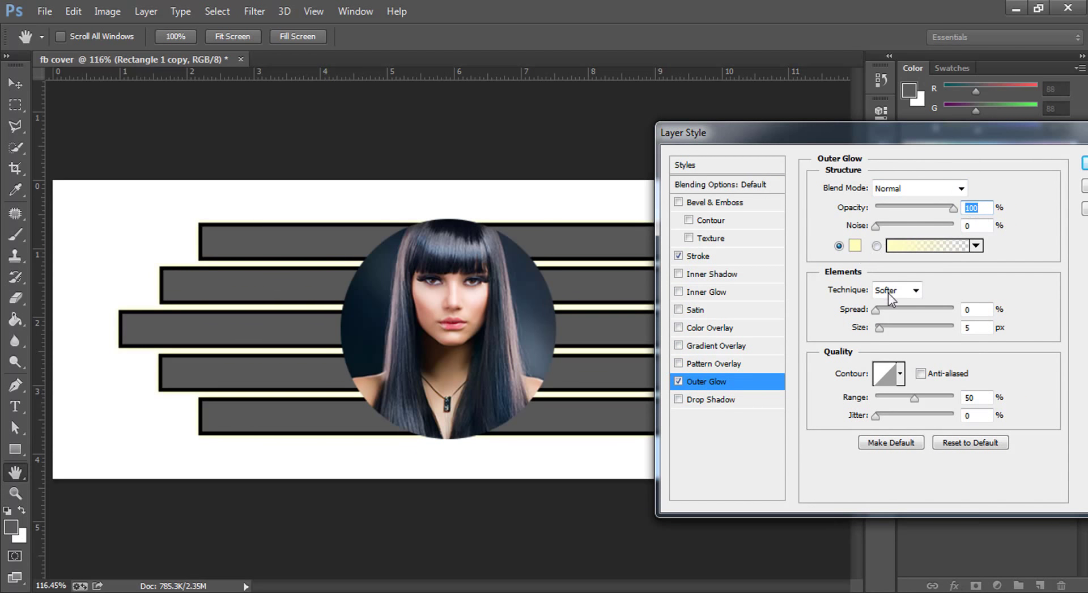
drag(882, 327, 884, 326)
click(876, 309)
click(855, 245)
drag(841, 262, 865, 262)
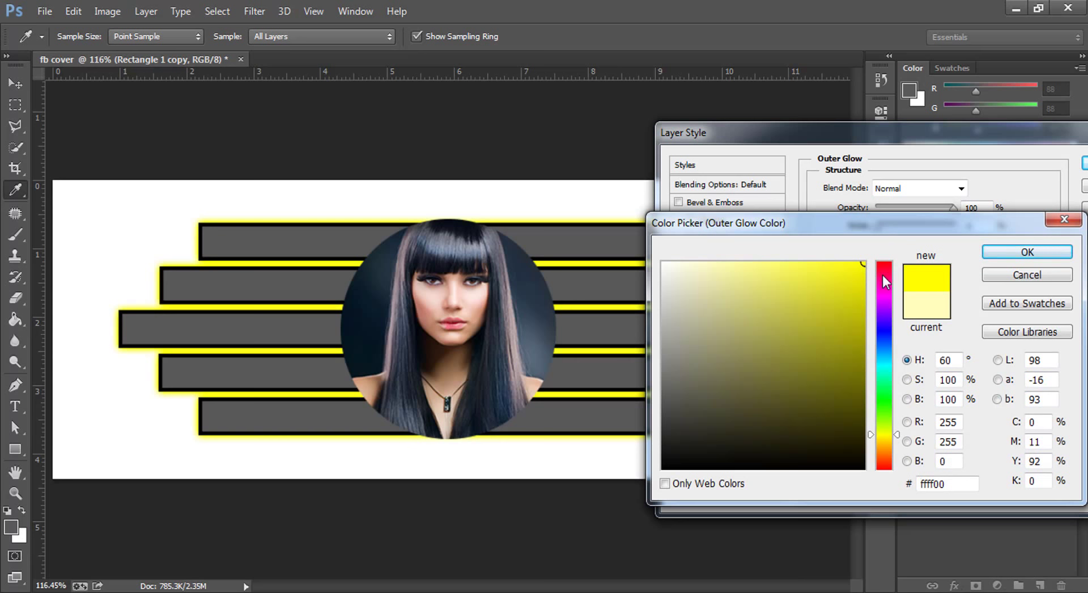
click(887, 369)
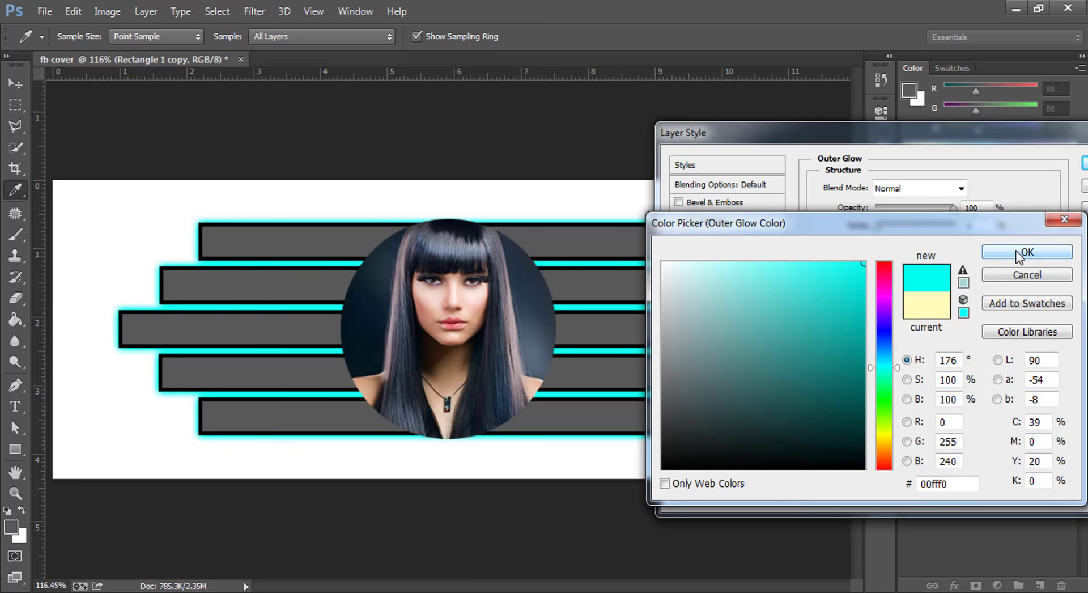
click(1026, 276)
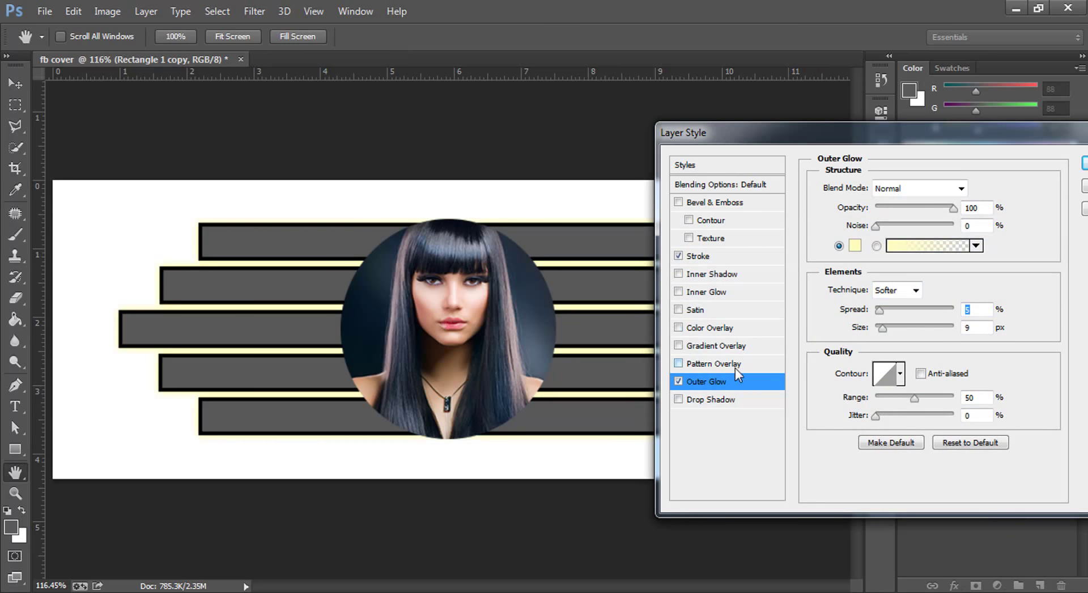
Step: Replace the outer glow with a Normal white inner glow, 8% choke, 13 px size
click(678, 381)
click(679, 291)
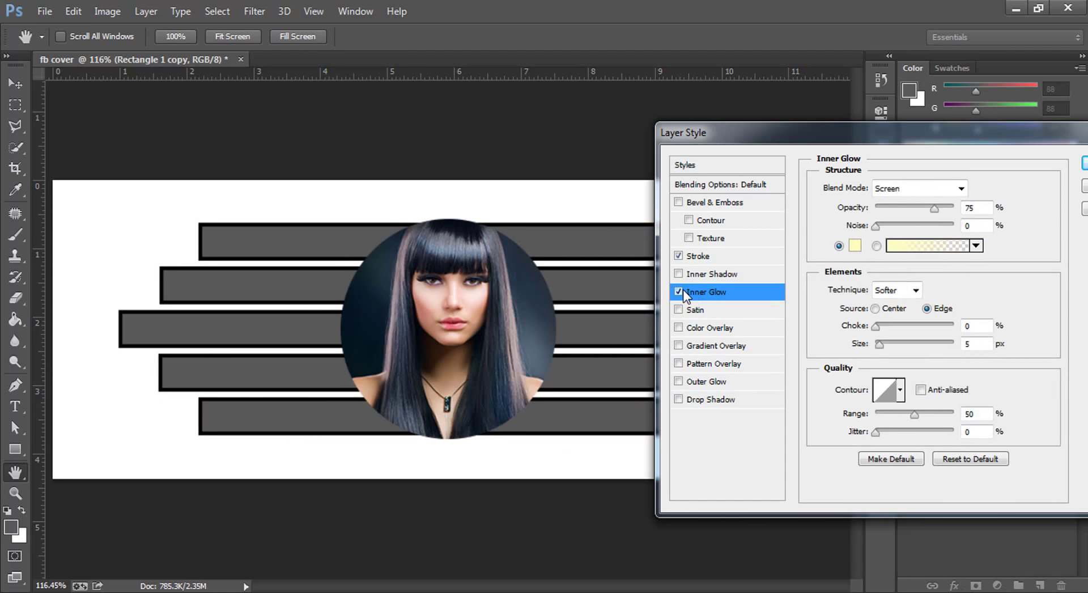
click(962, 189)
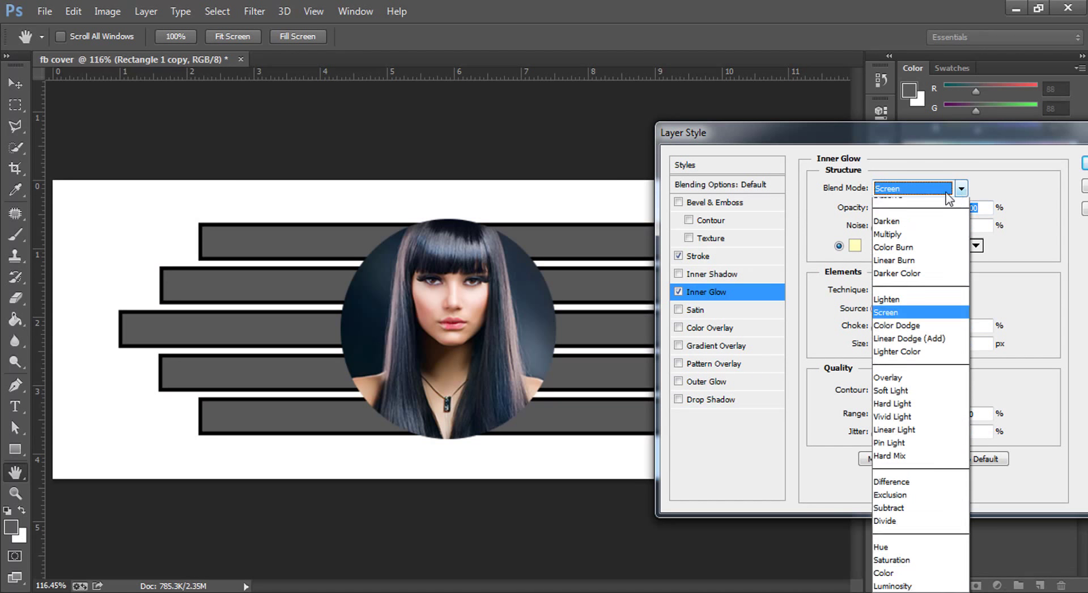
click(907, 189)
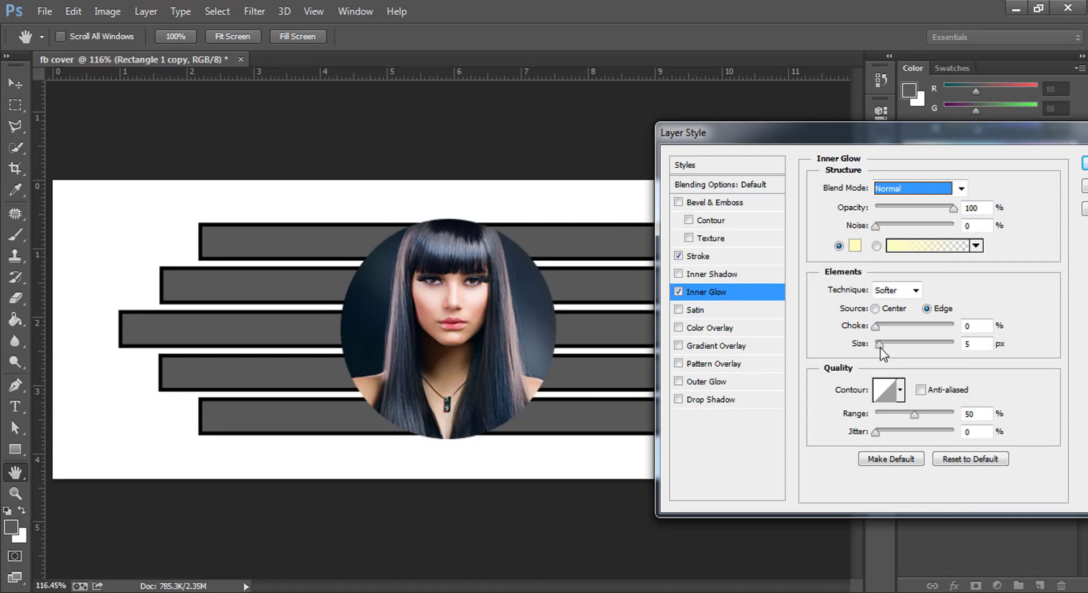
drag(880, 347, 883, 348)
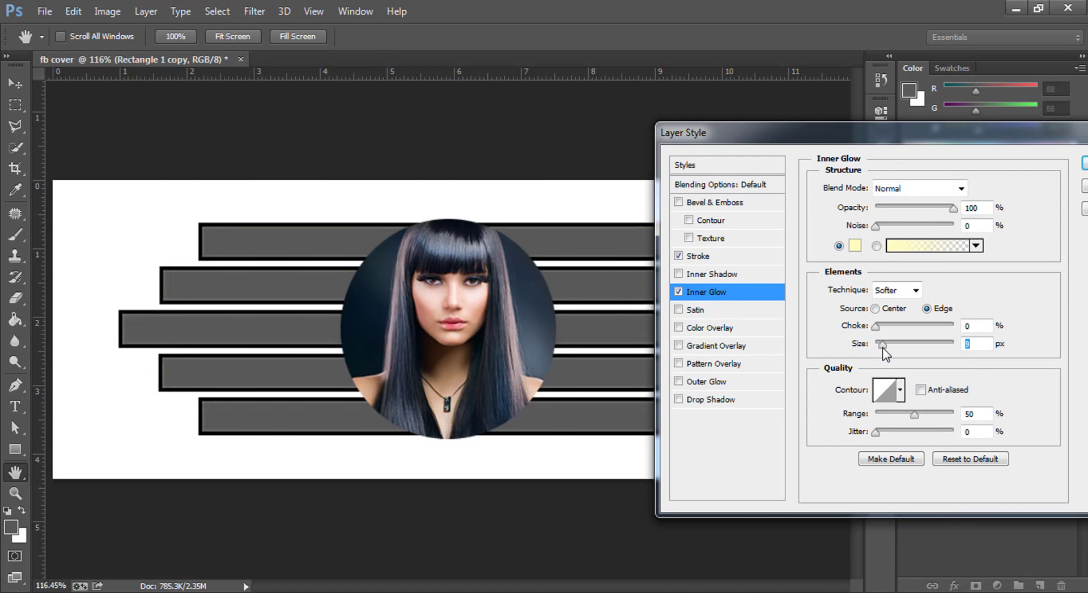
click(853, 247)
mouse_move(728, 325)
mouse_down()
mouse_move(657, 332)
mouse_move(641, 235)
mouse_up()
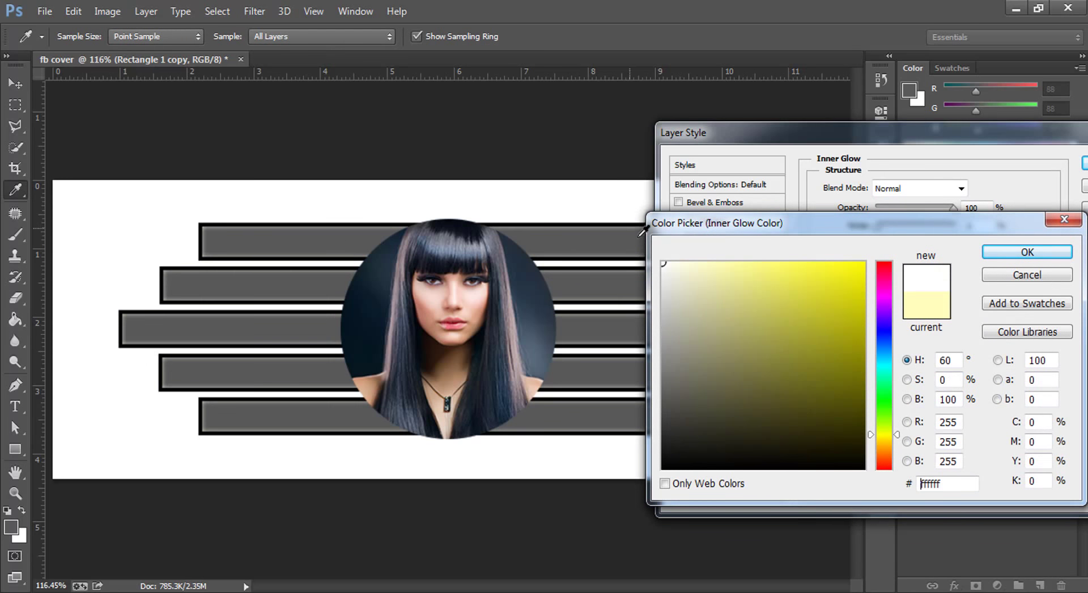
click(1020, 252)
drag(881, 330, 884, 341)
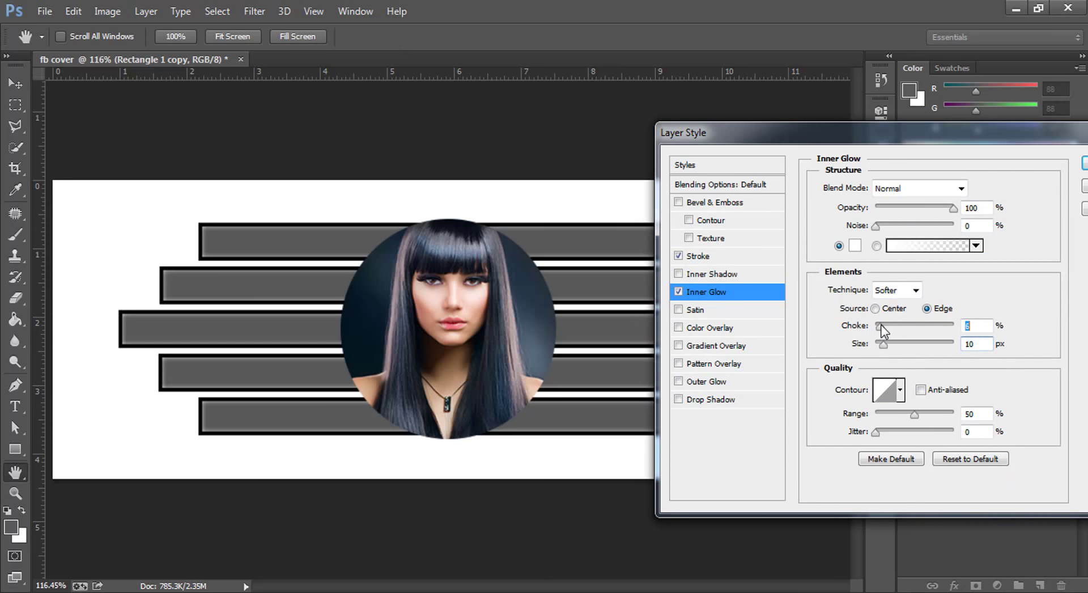
drag(888, 345, 884, 346)
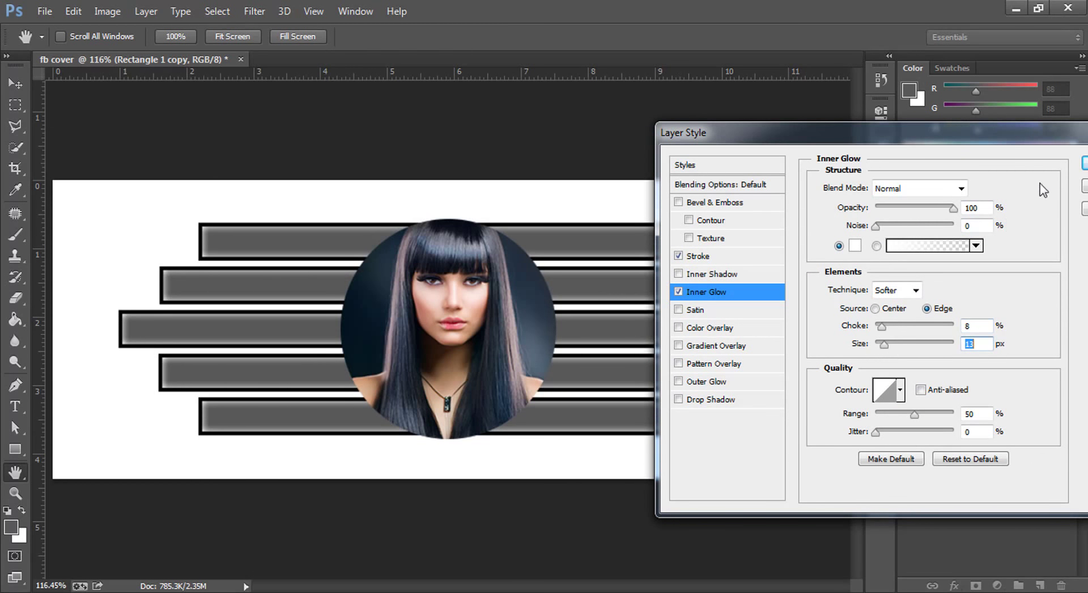
click(1037, 158)
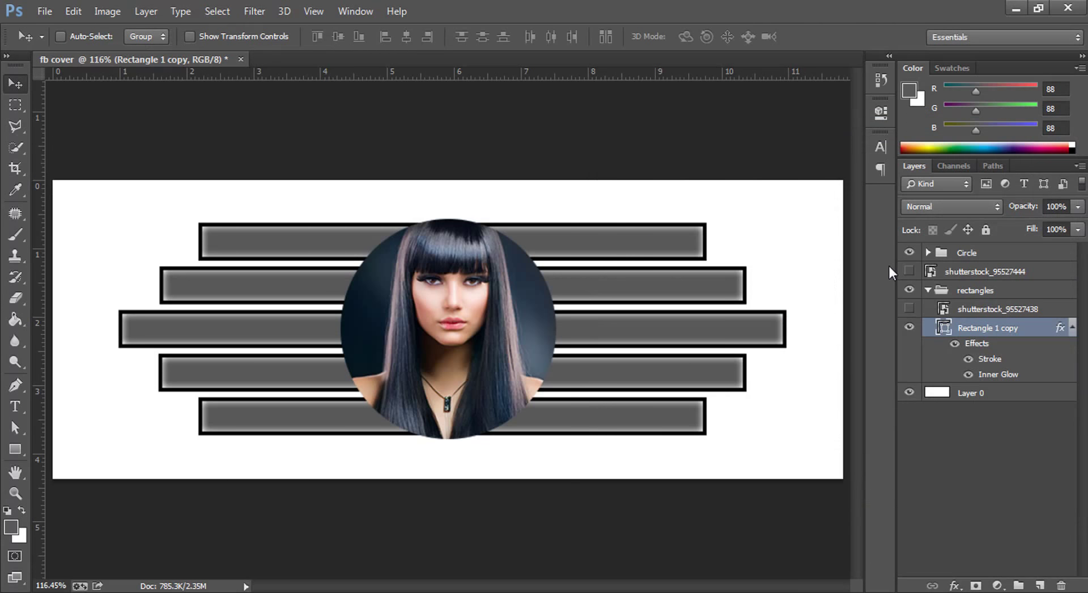
Step: Move the second hair photo into the rectangles group, show both photos, and merge them
click(909, 309)
click(909, 309)
drag(990, 272, 991, 295)
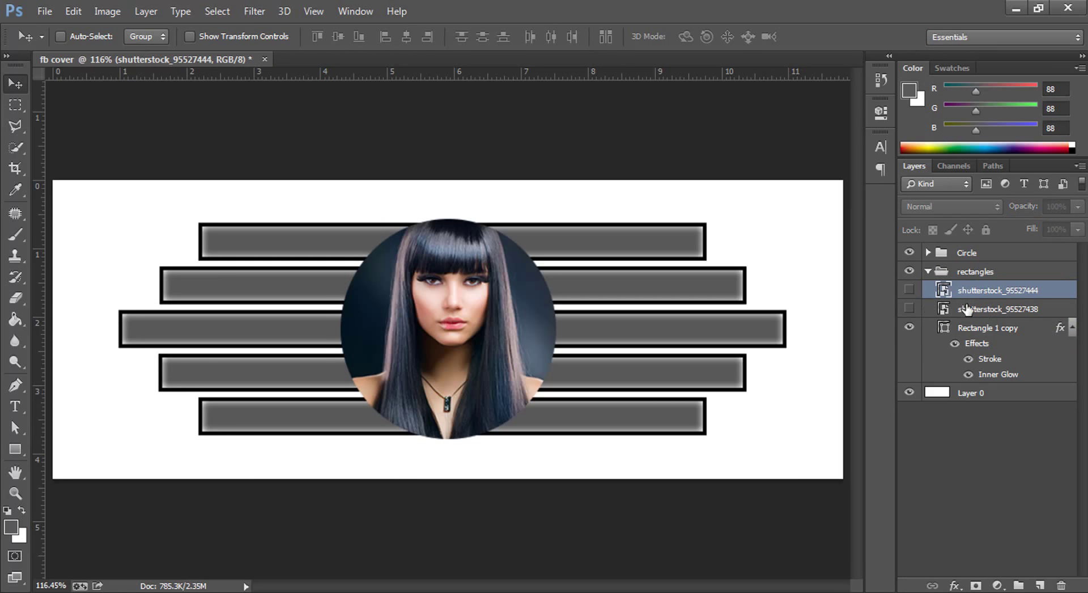
shift+click(975, 311)
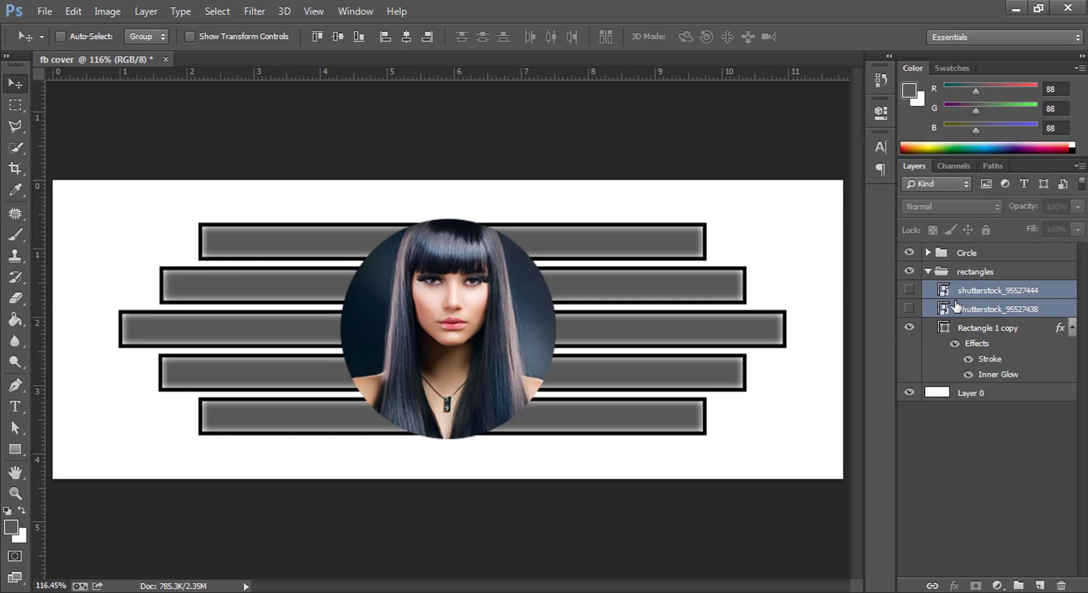
click(909, 290)
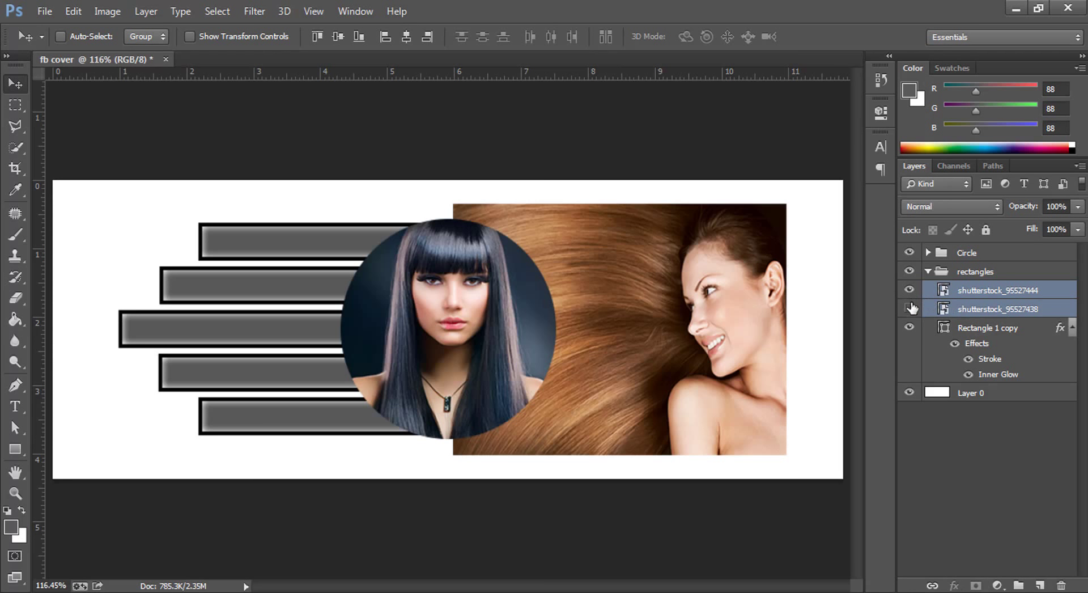
click(910, 309)
key(ctrl+e)
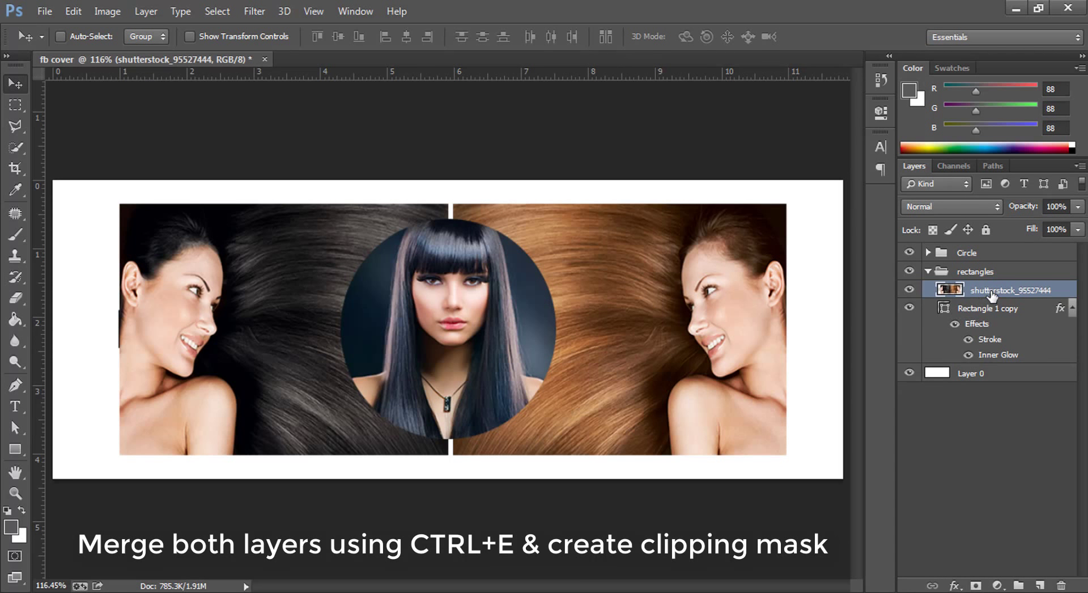
Step: Clip the merged hair photo layer into the grey bars
click(1071, 307)
right_click(973, 291)
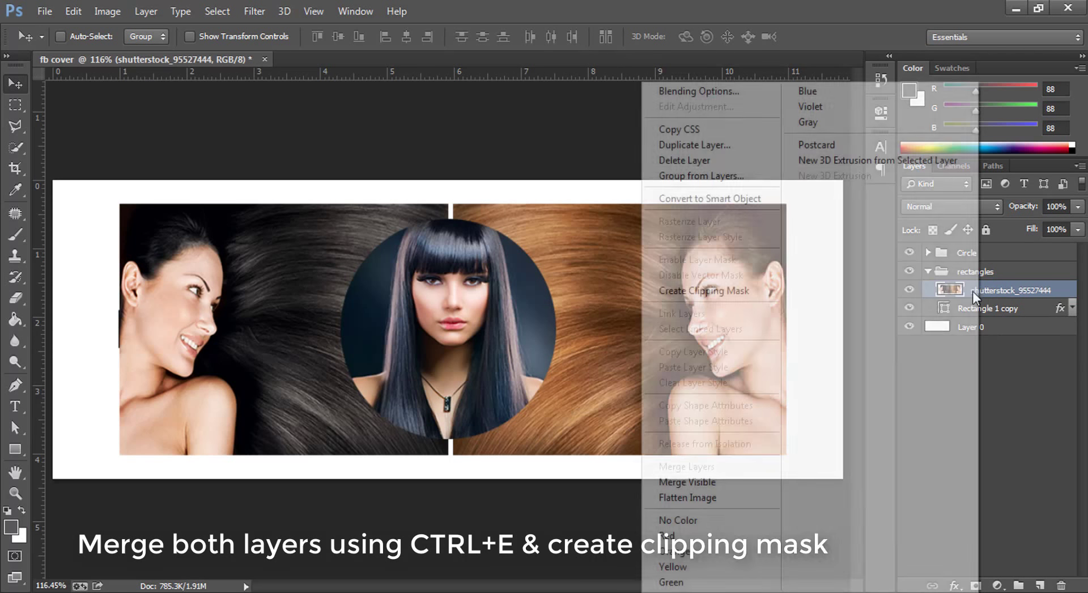
click(714, 291)
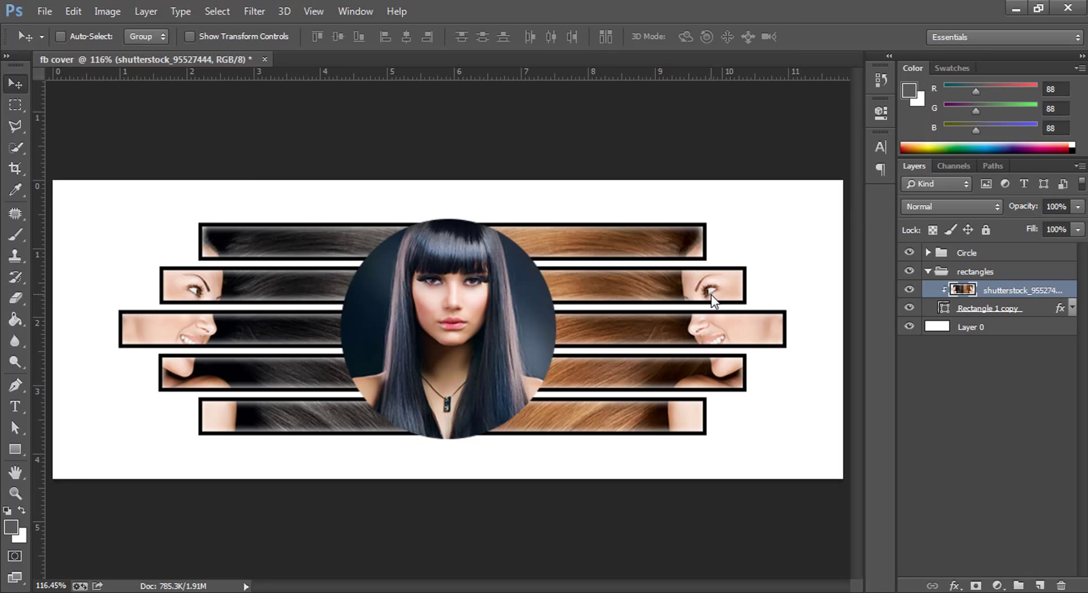
Step: Open the bars' stroke settings and try a thinner stroke placed outside
click(1060, 309)
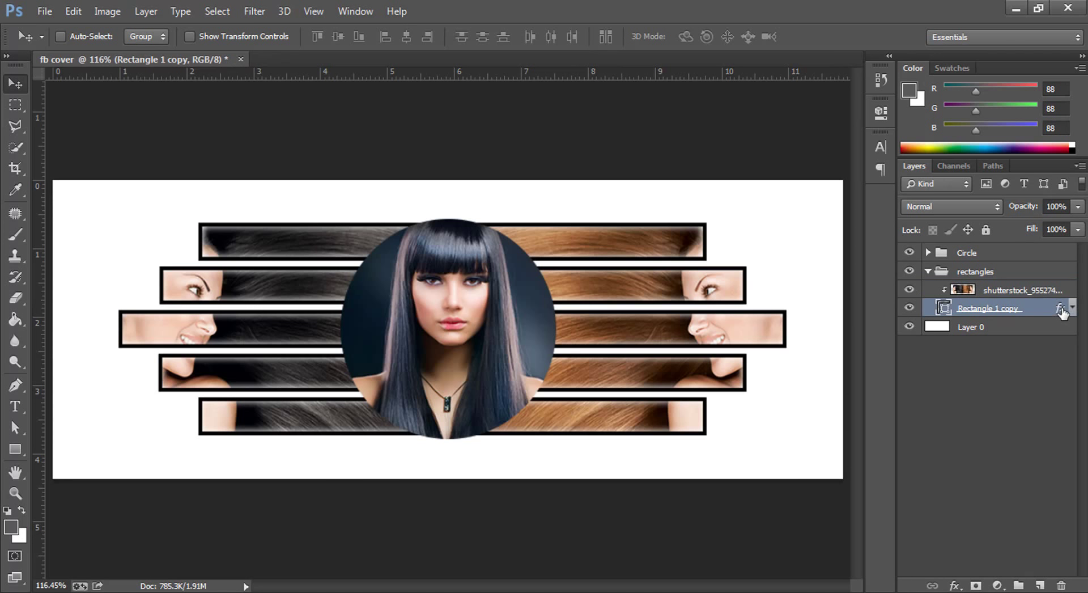
double_click(1060, 309)
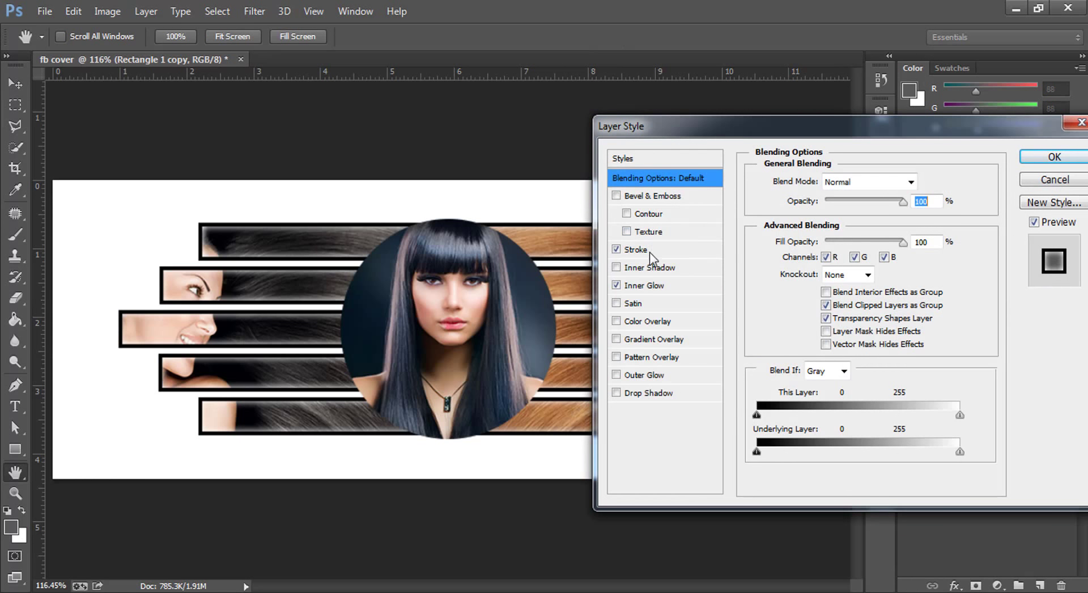
click(649, 253)
drag(773, 132, 851, 181)
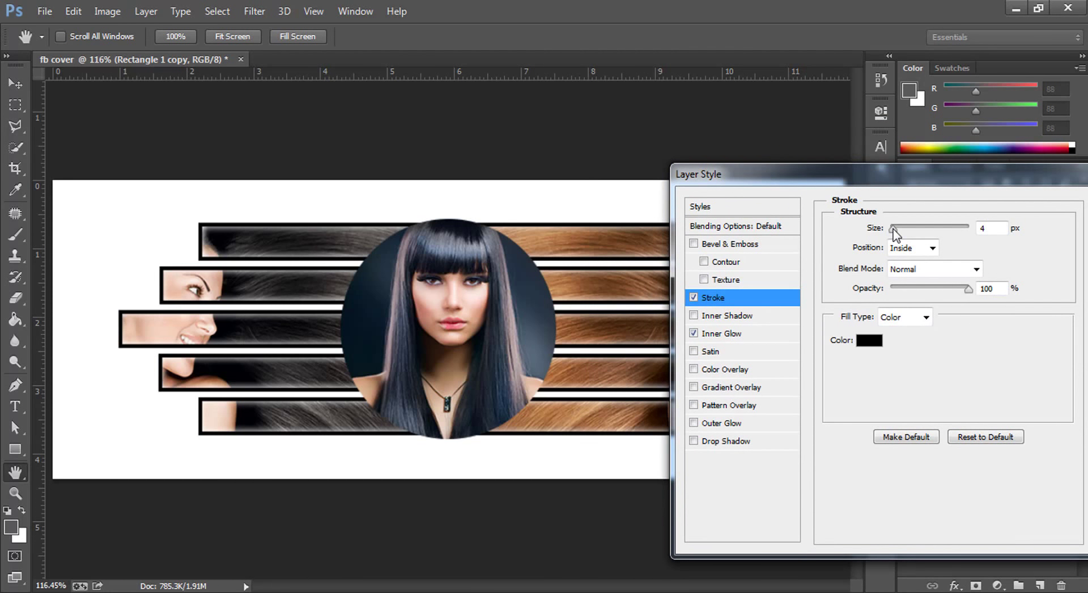
drag(893, 228, 894, 228)
drag(889, 182, 822, 178)
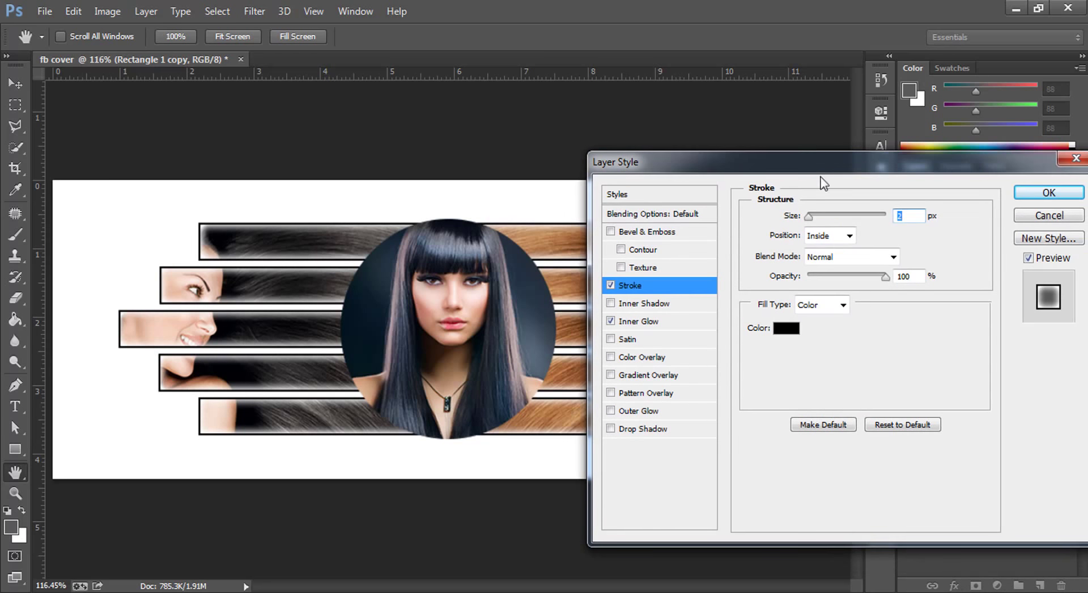
click(850, 235)
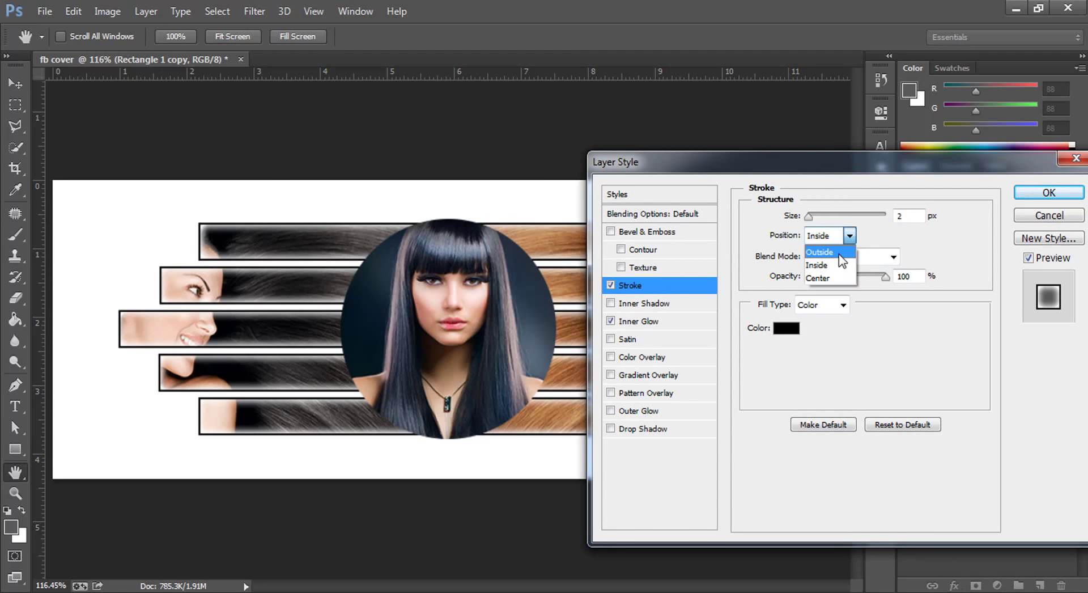
click(838, 252)
Step: Settle the bars' stroke at 2 px positioned outside, after briefly trying inside
drag(814, 161, 890, 141)
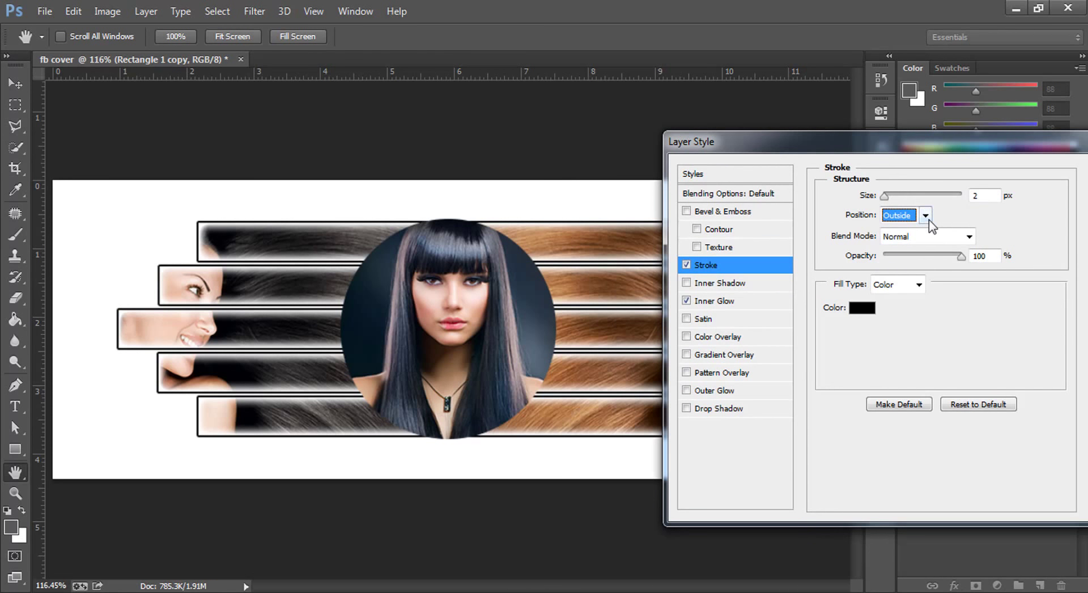
click(929, 219)
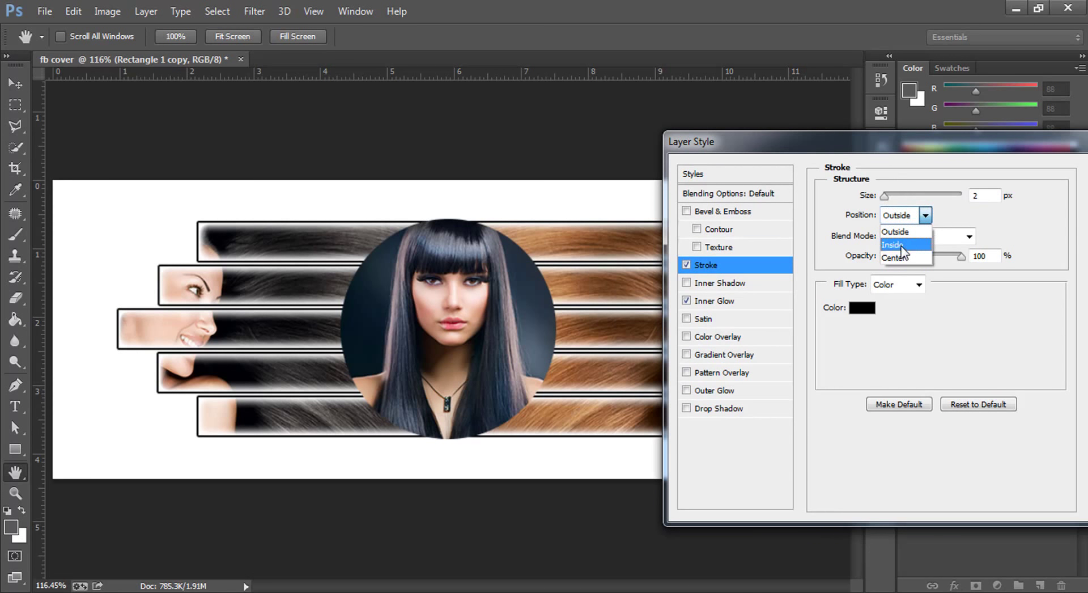
click(903, 246)
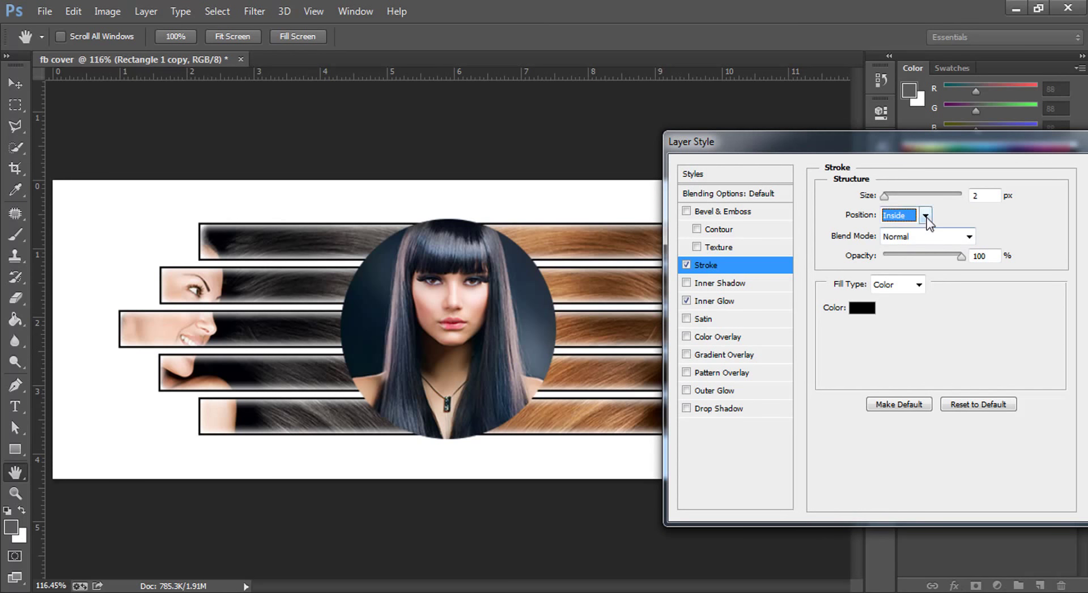
click(925, 216)
click(909, 227)
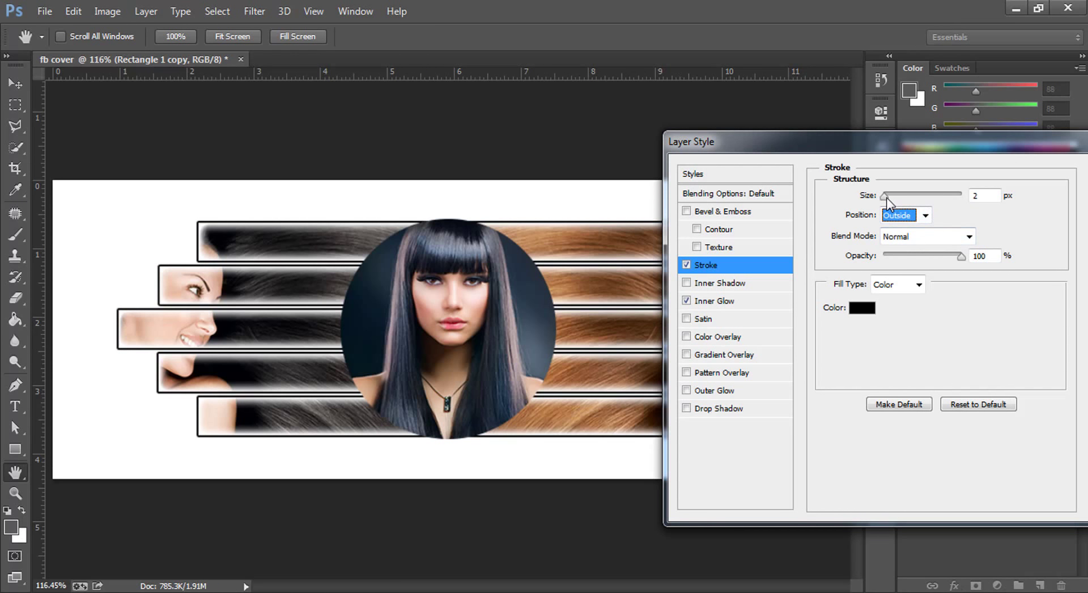
drag(886, 198, 886, 199)
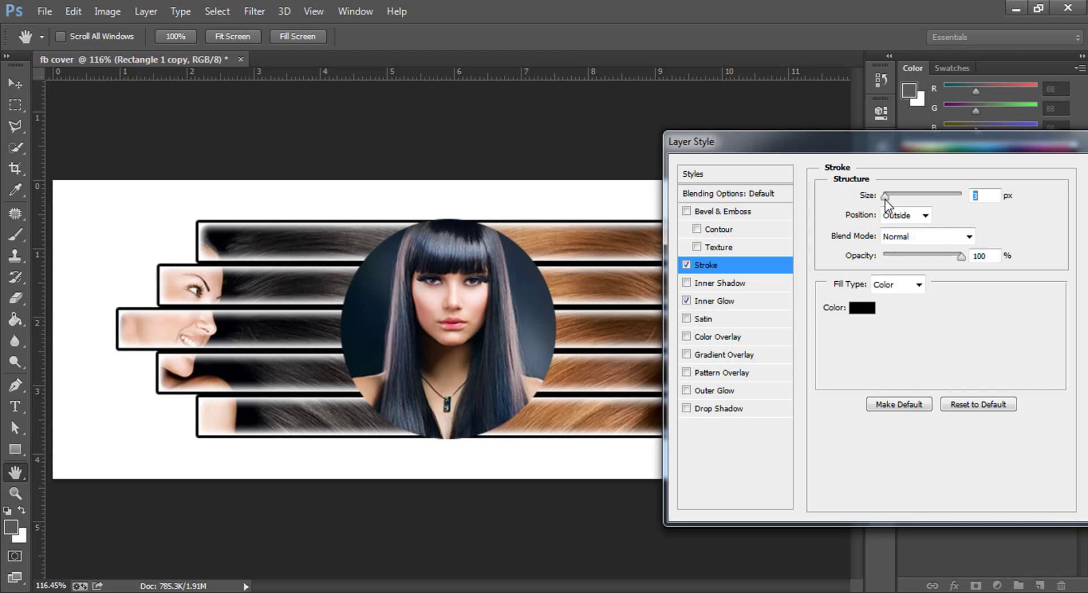
text(2)
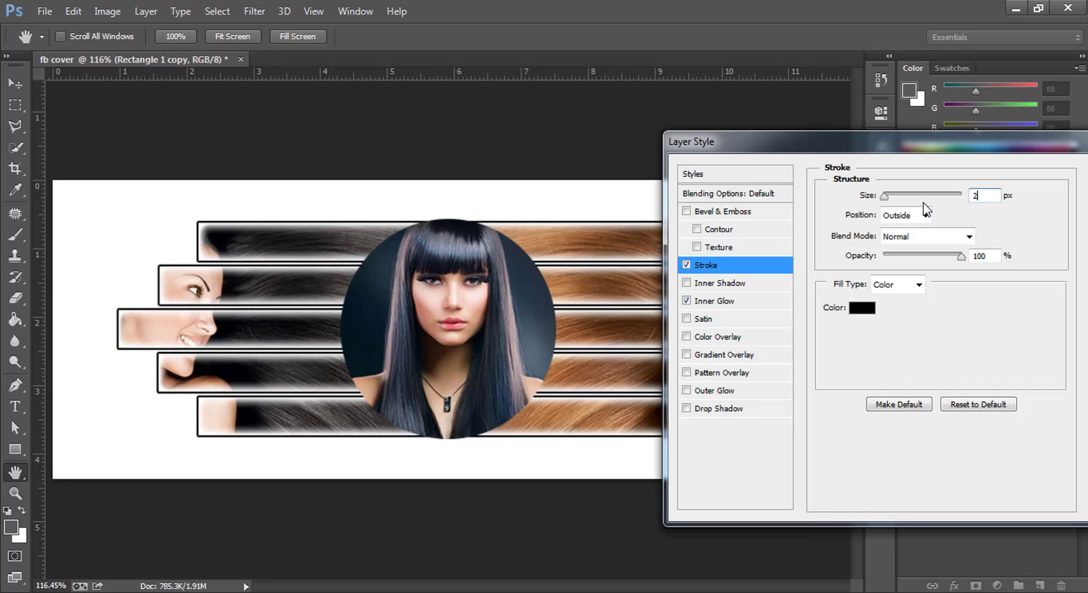
drag(1049, 142, 926, 143)
click(999, 173)
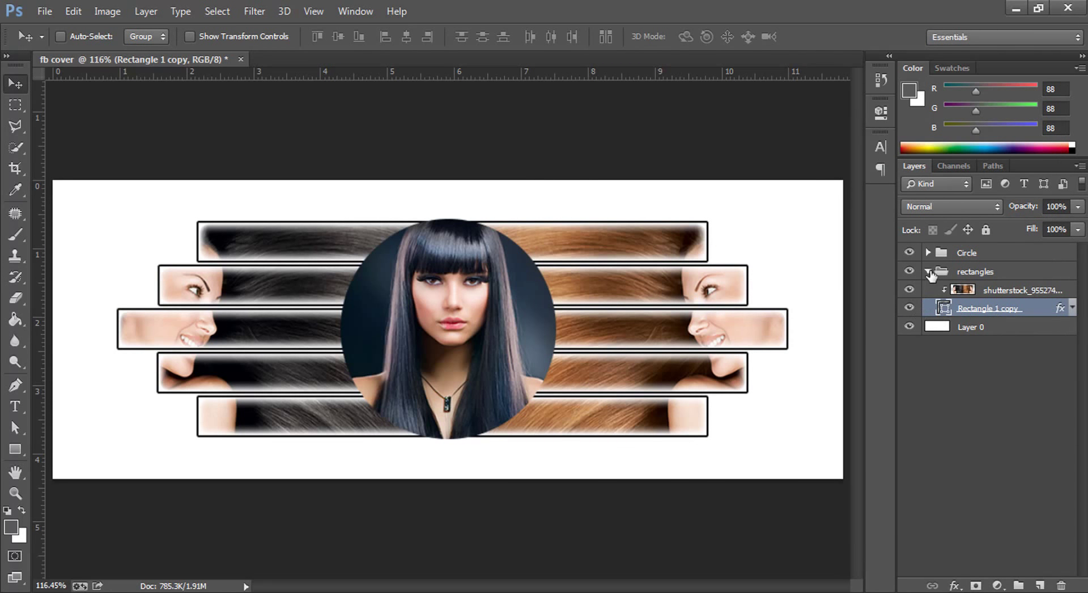
Step: Select Ellipse 1 in the Circle group and give it a thicker black stroke
click(928, 271)
click(967, 253)
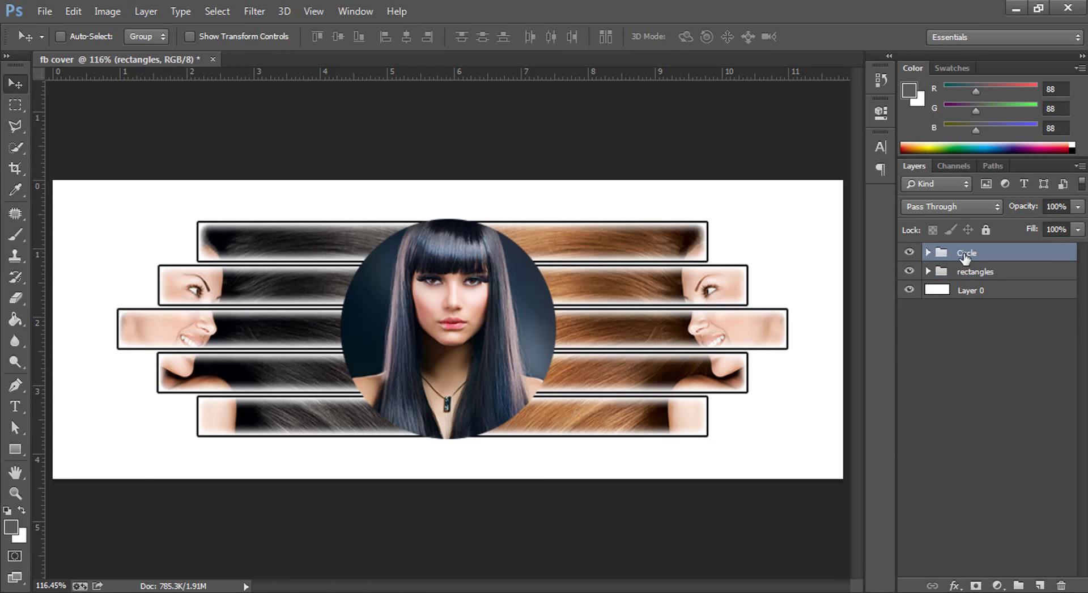
click(928, 253)
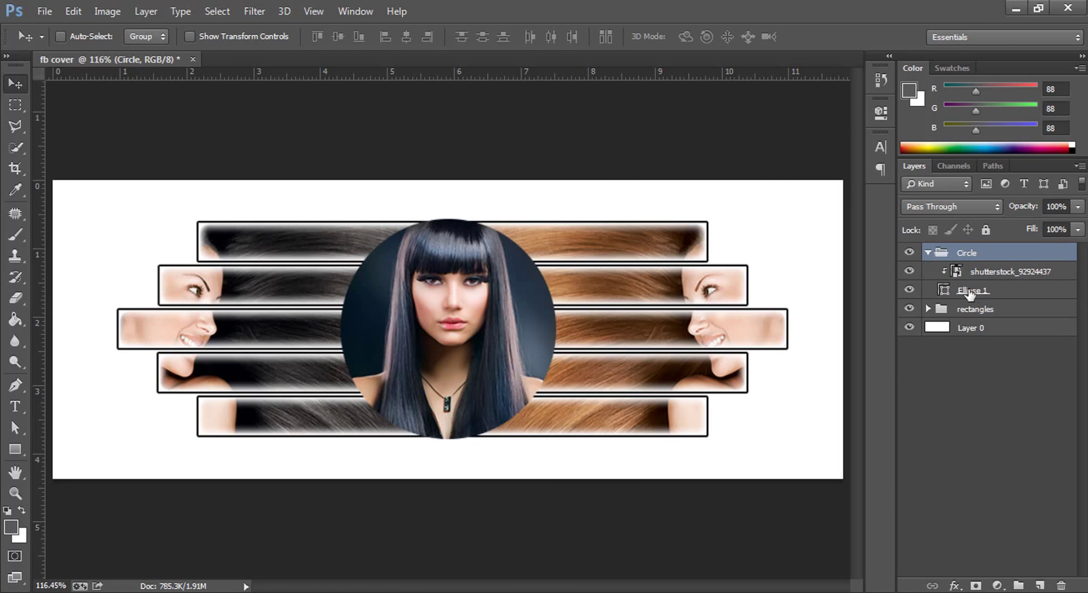
click(910, 289)
click(910, 290)
click(992, 292)
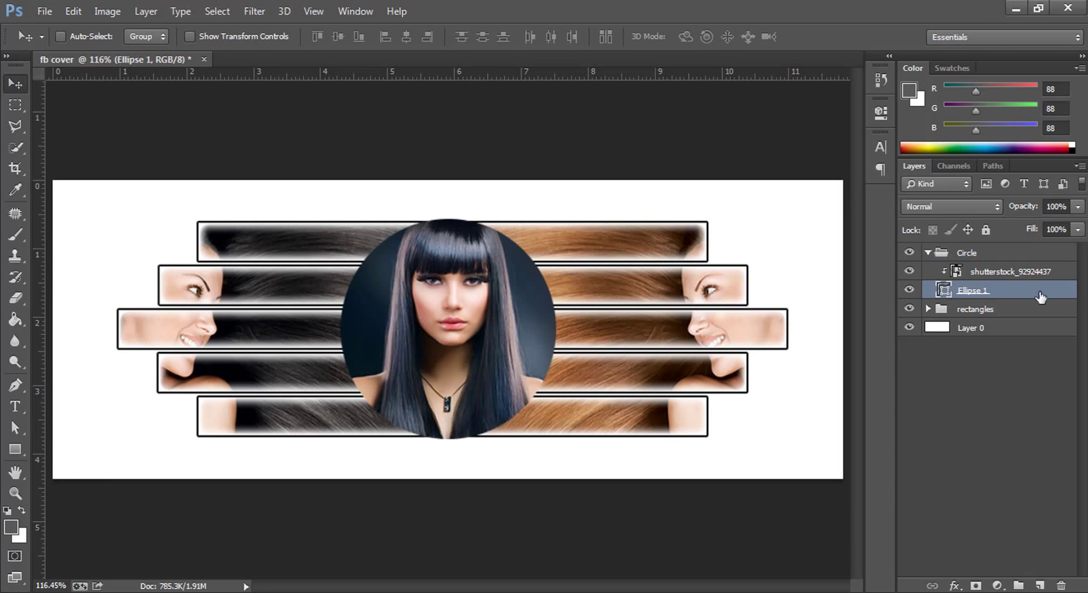
double_click(1069, 293)
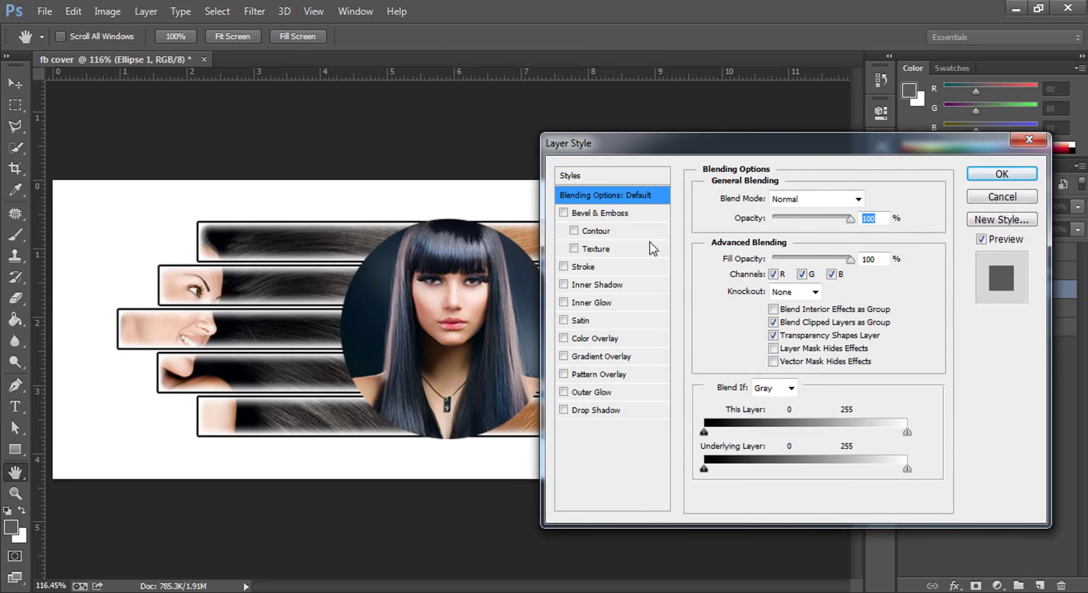
click(579, 267)
drag(749, 152, 884, 161)
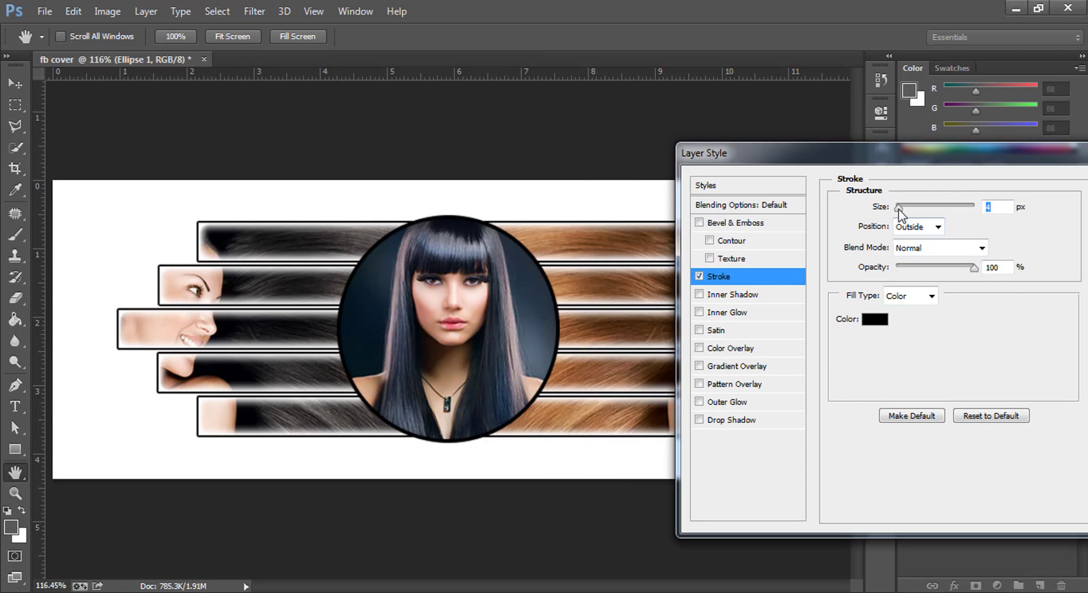
drag(899, 210, 899, 209)
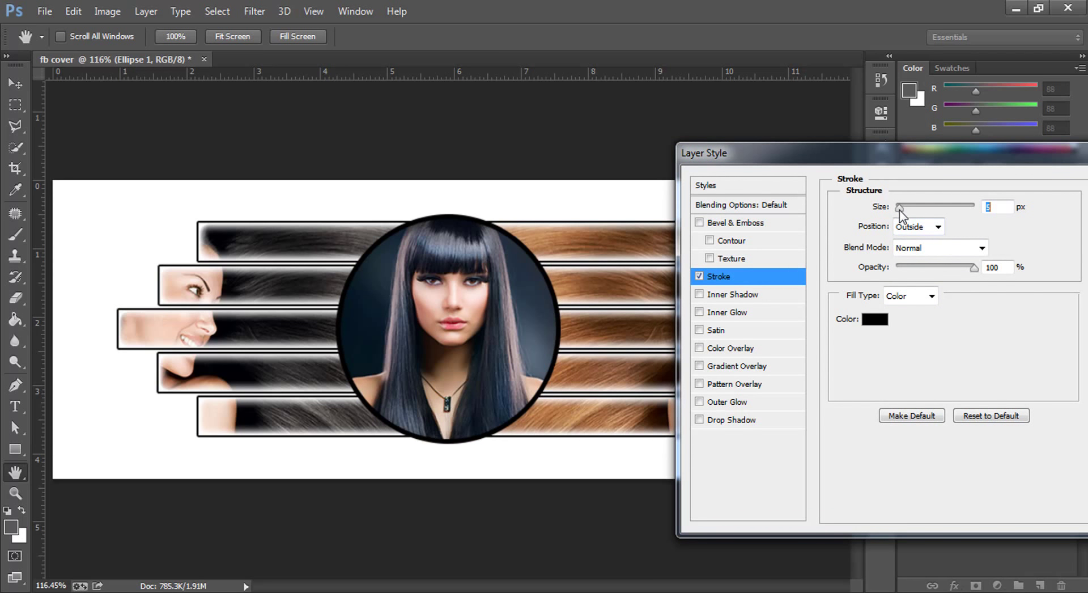
Step: Add a Normal, 100% opacity grey (#d9d9d9) inner glow to the circle, 10 px size, 22% choke
click(703, 312)
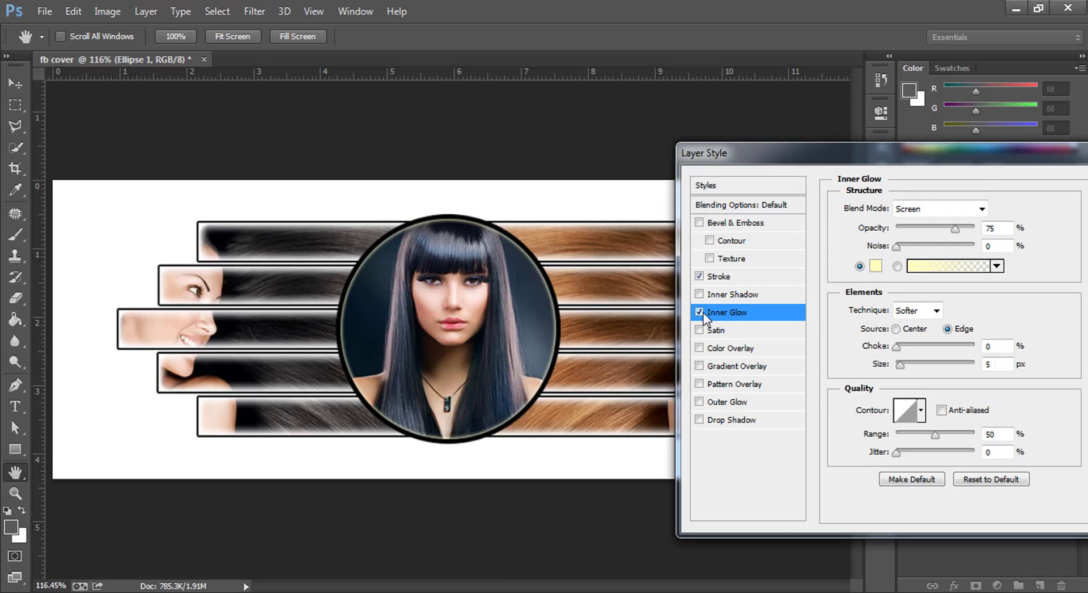
drag(957, 230, 974, 227)
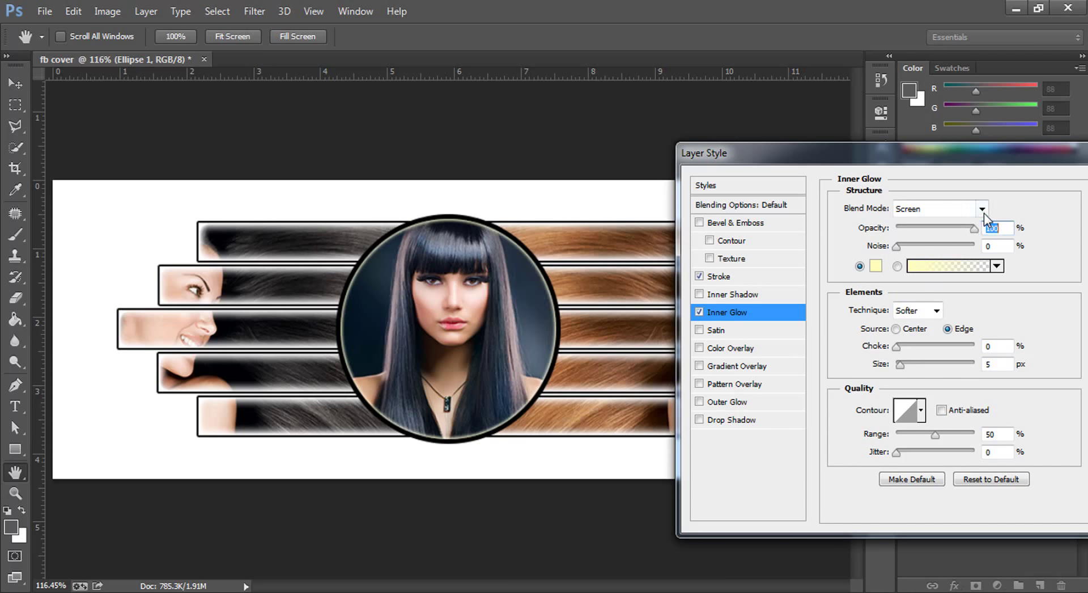
click(982, 209)
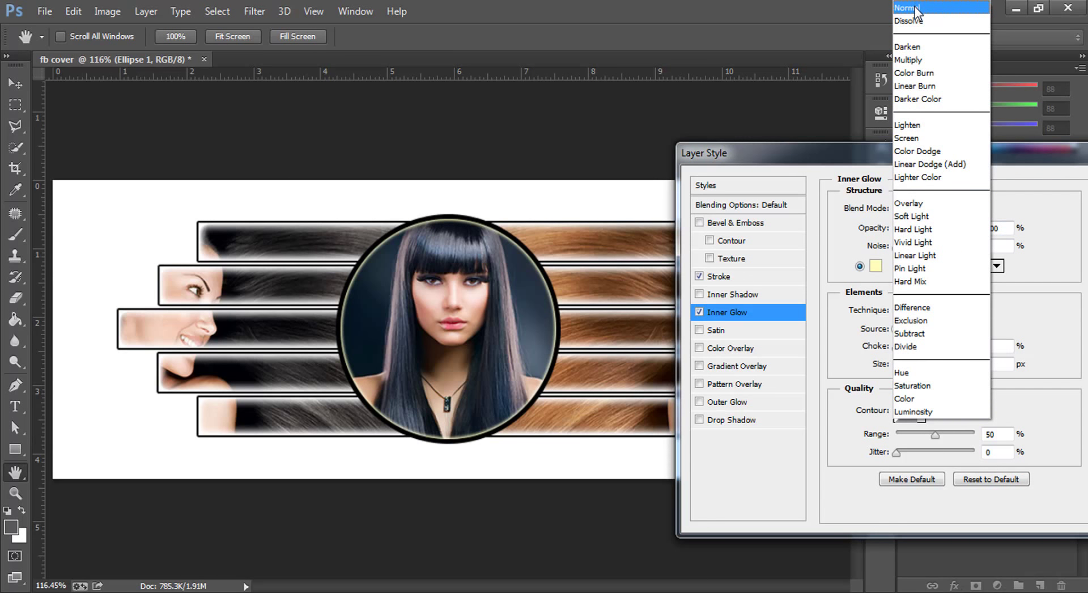
click(915, 8)
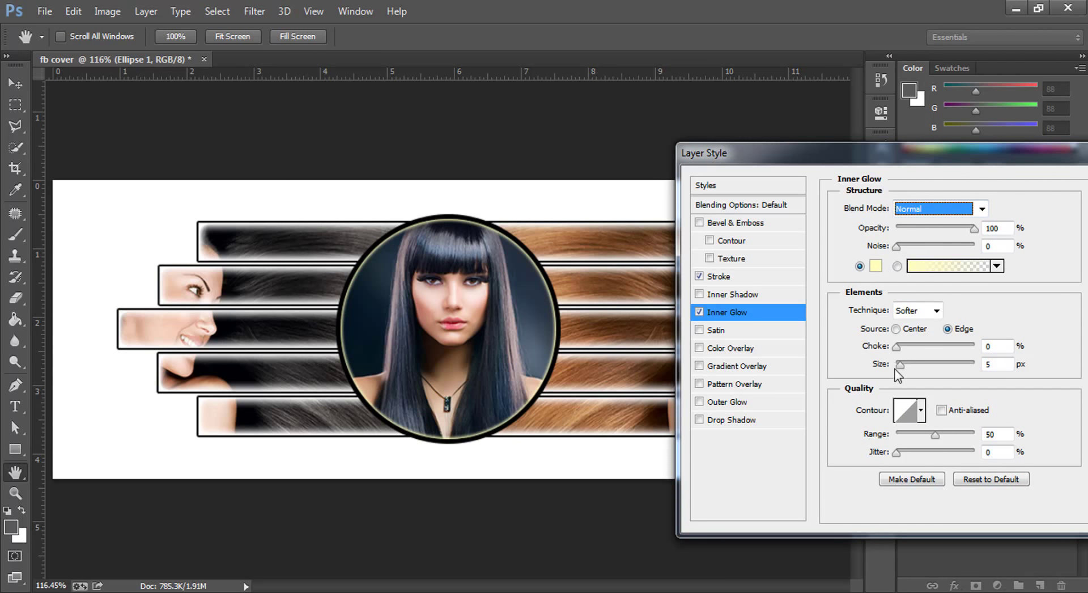
drag(899, 364, 904, 363)
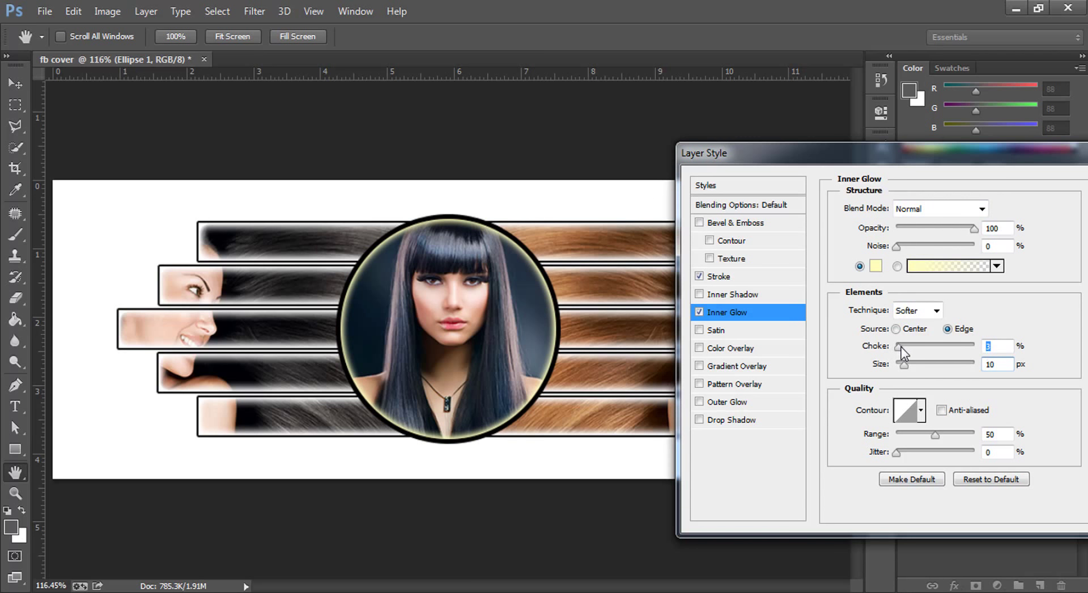
click(876, 266)
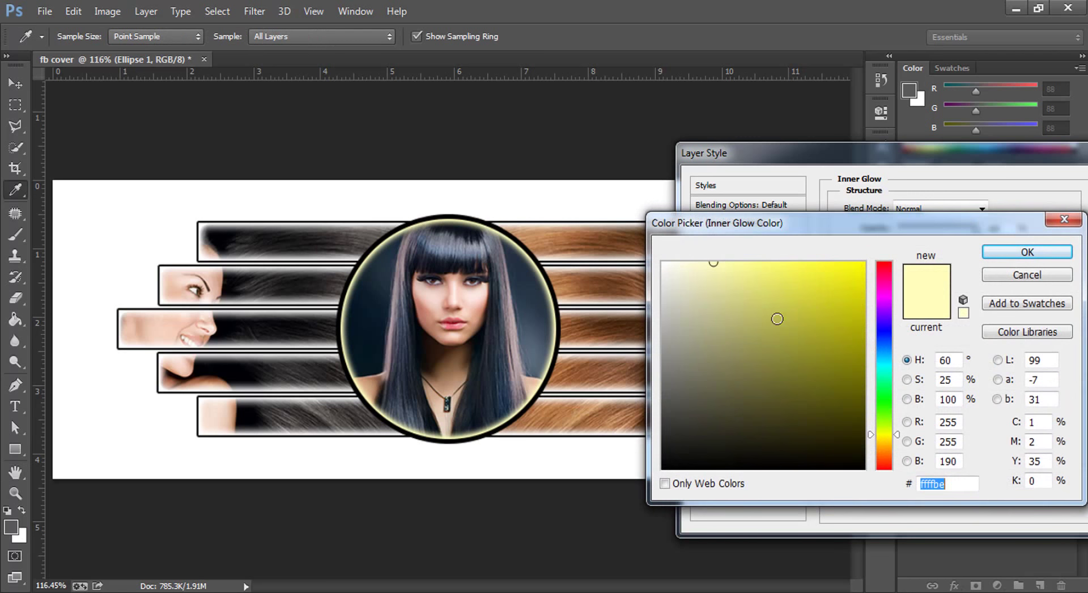
mouse_move(777, 318)
mouse_down()
mouse_move(666, 340)
mouse_move(688, 324)
mouse_move(657, 306)
mouse_up()
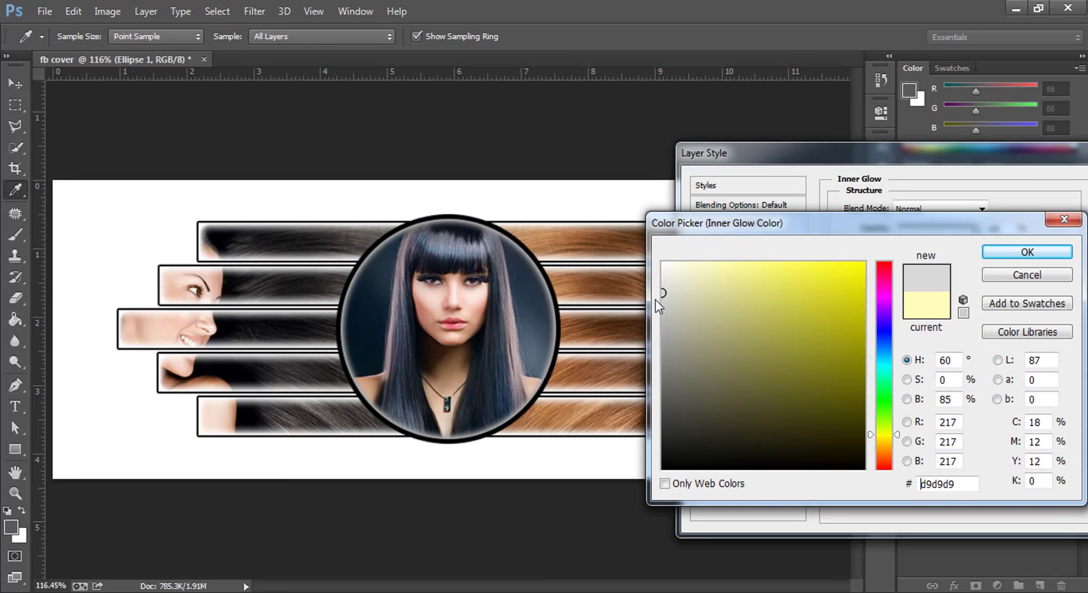
click(994, 253)
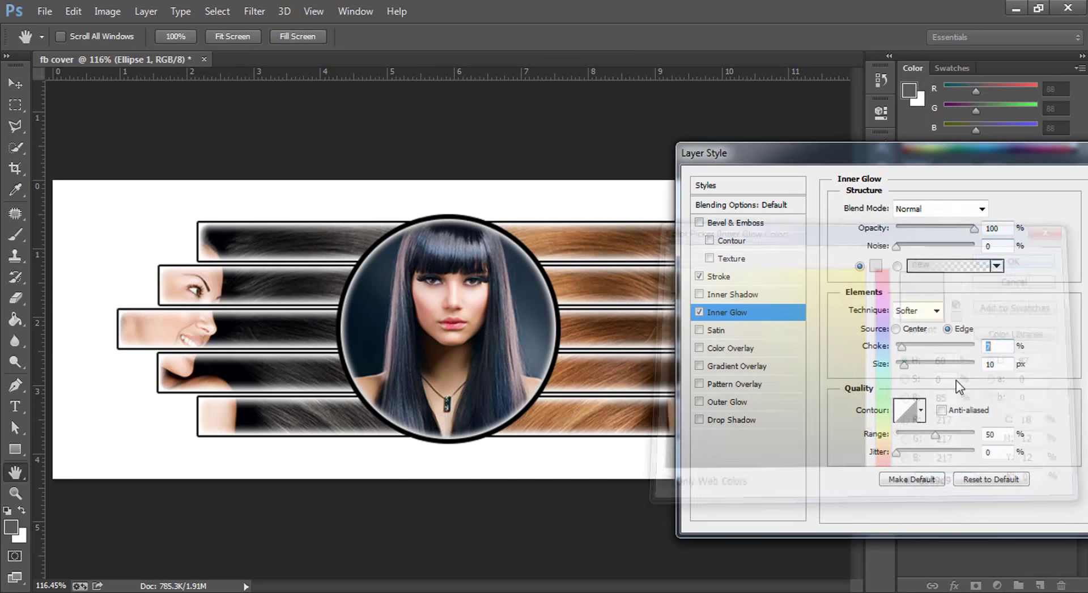
drag(906, 366, 913, 349)
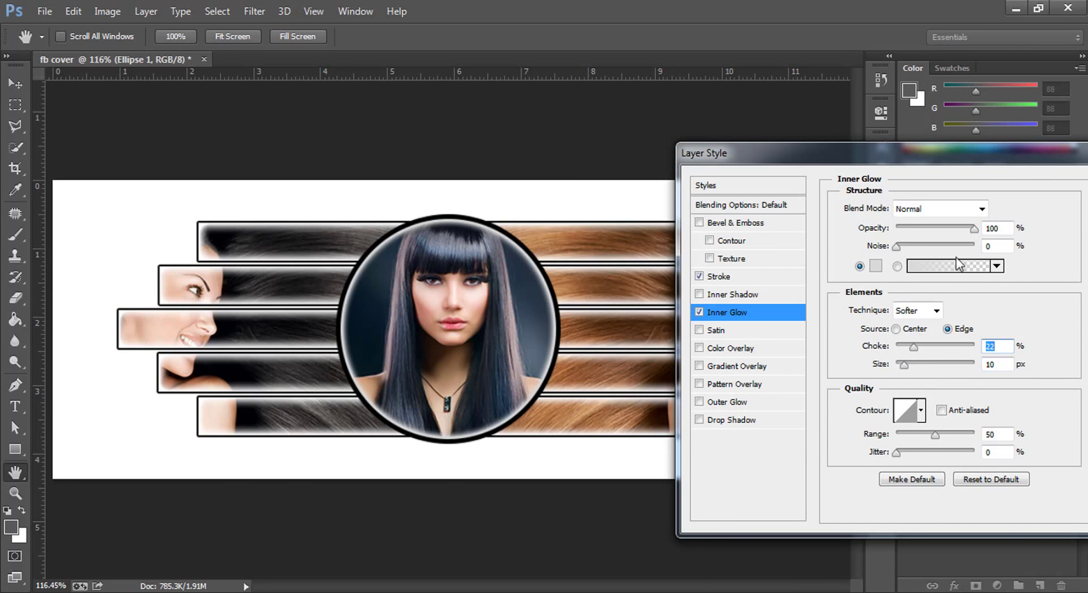
drag(1036, 155, 828, 160)
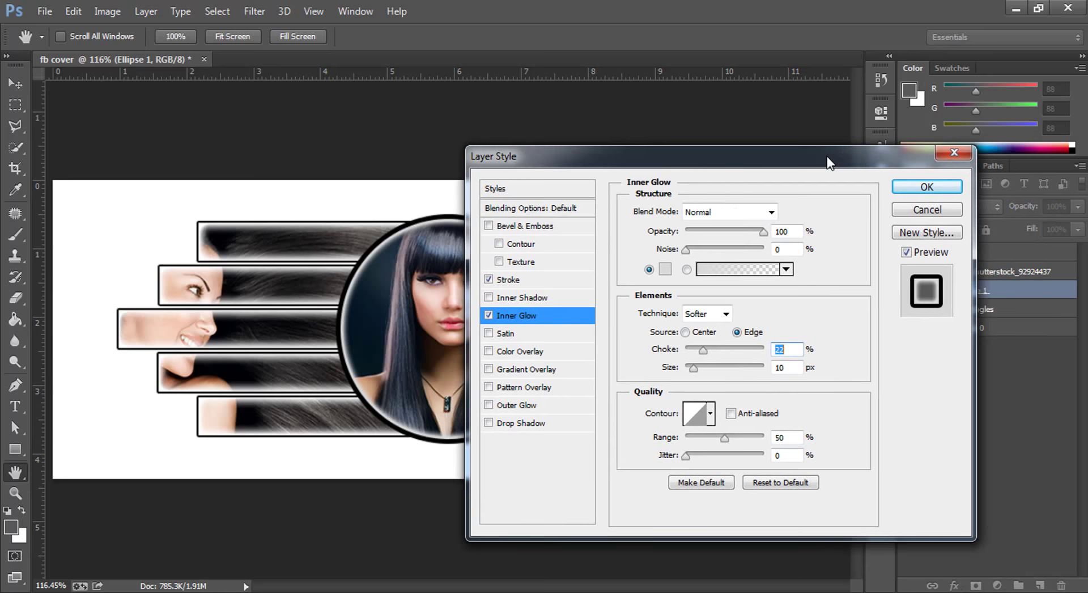
Step: Apply the circle's inner glow and select the Rectangle 1 copy bars layer
click(924, 189)
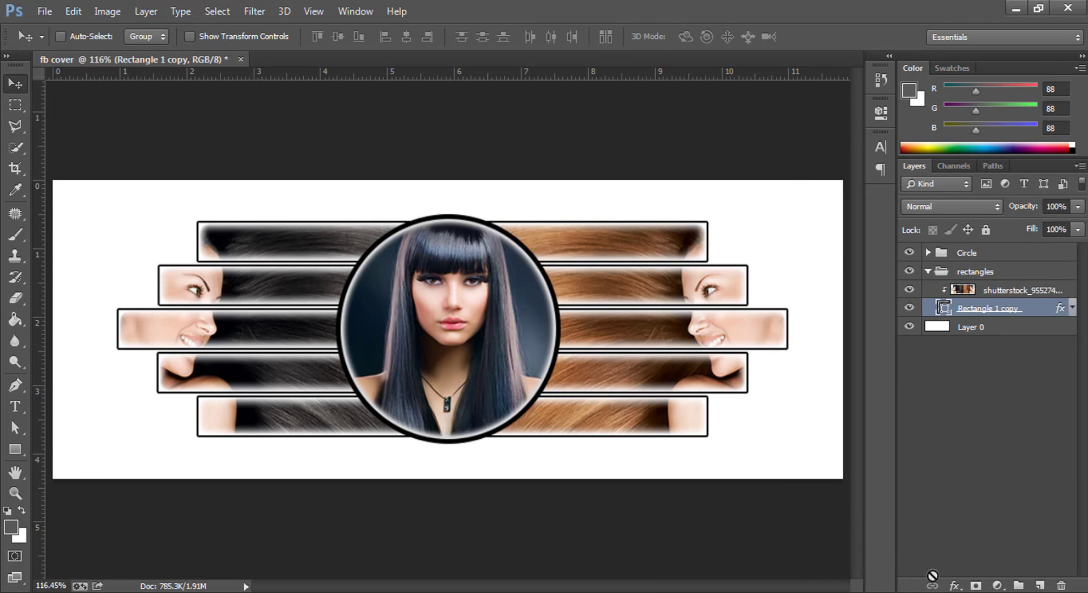
click(935, 273)
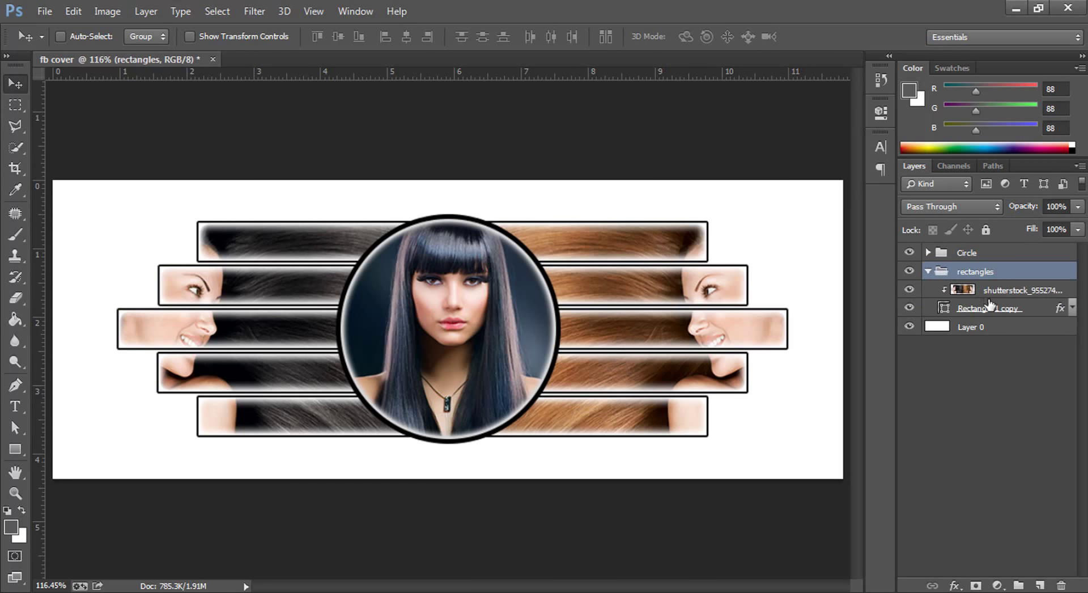
click(1006, 291)
click(1007, 309)
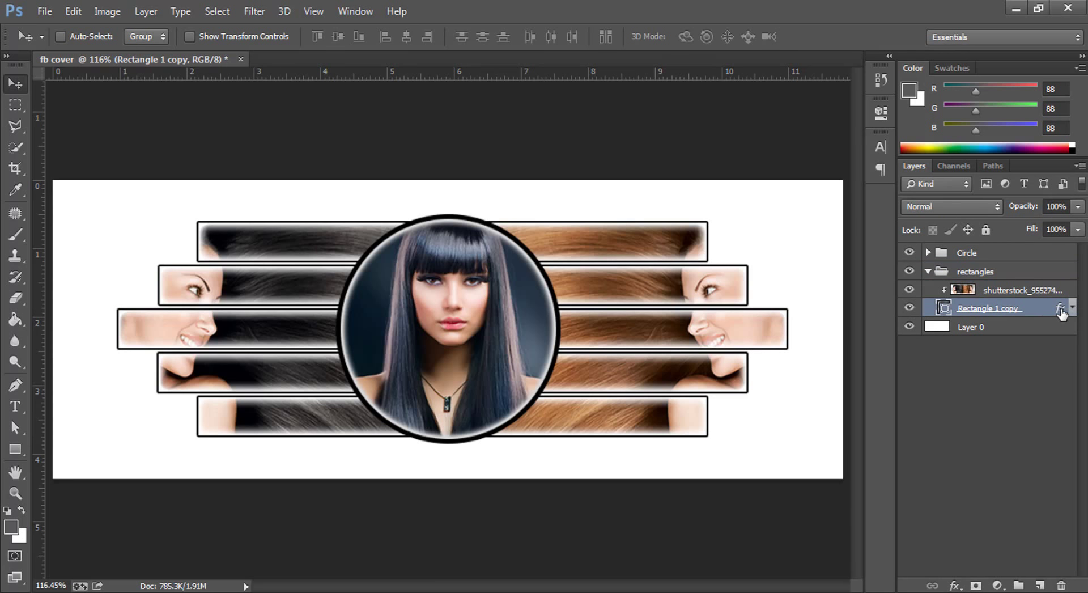
Step: Reduce the bars' inner glow size to 6 px, keeping 8% choke
double_click(1059, 312)
drag(718, 154, 860, 154)
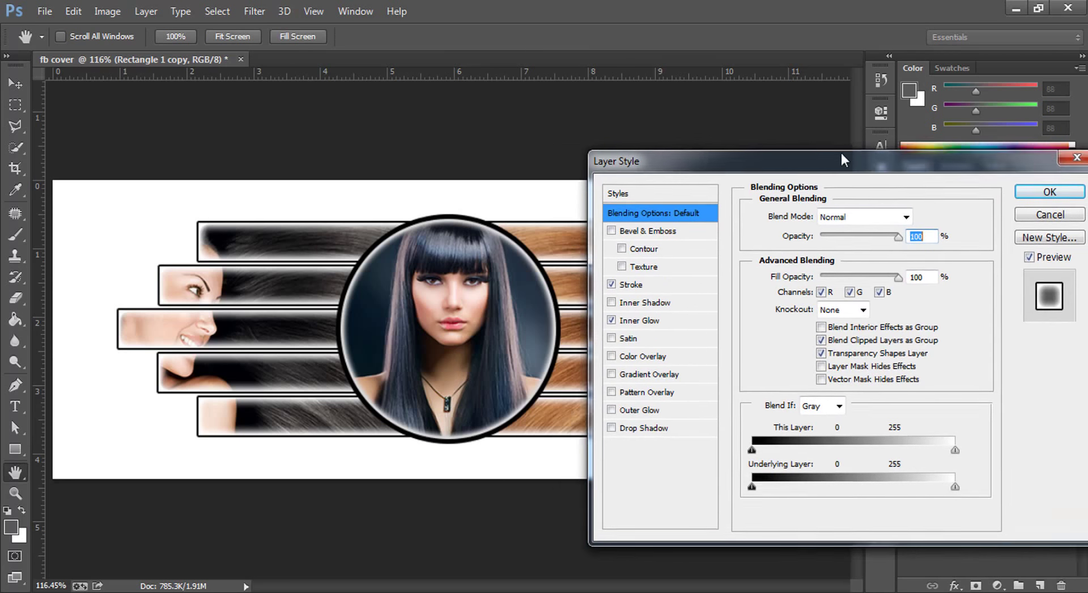
click(652, 315)
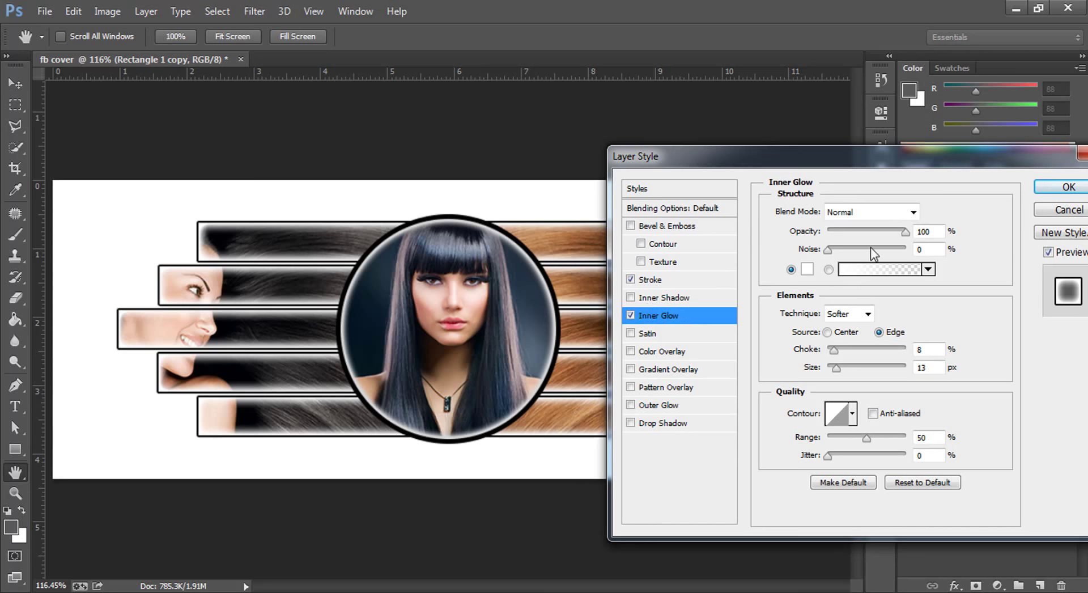
drag(836, 367, 833, 372)
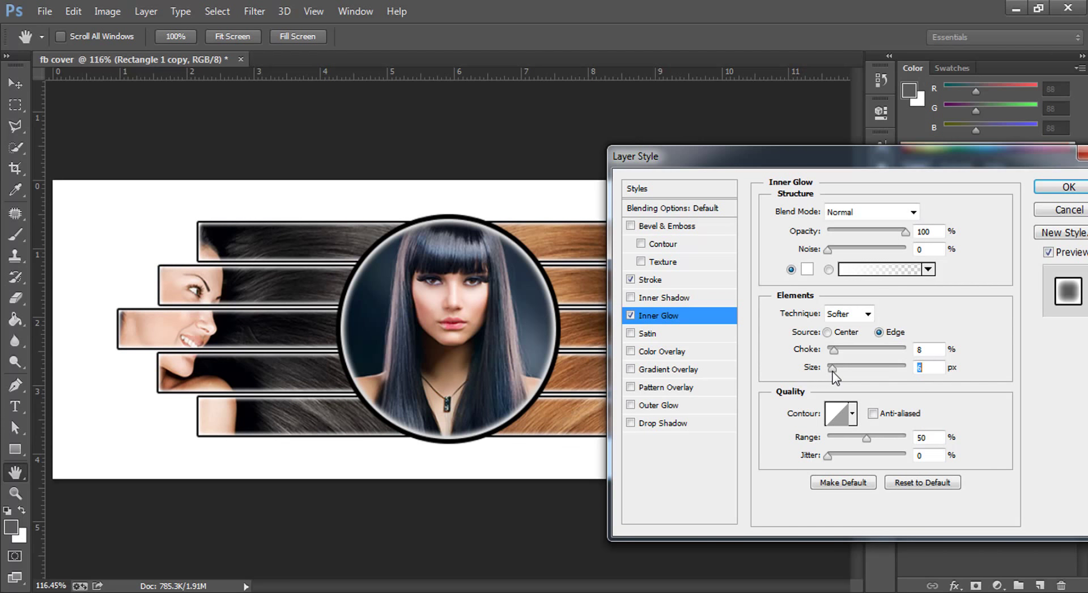
text(7)
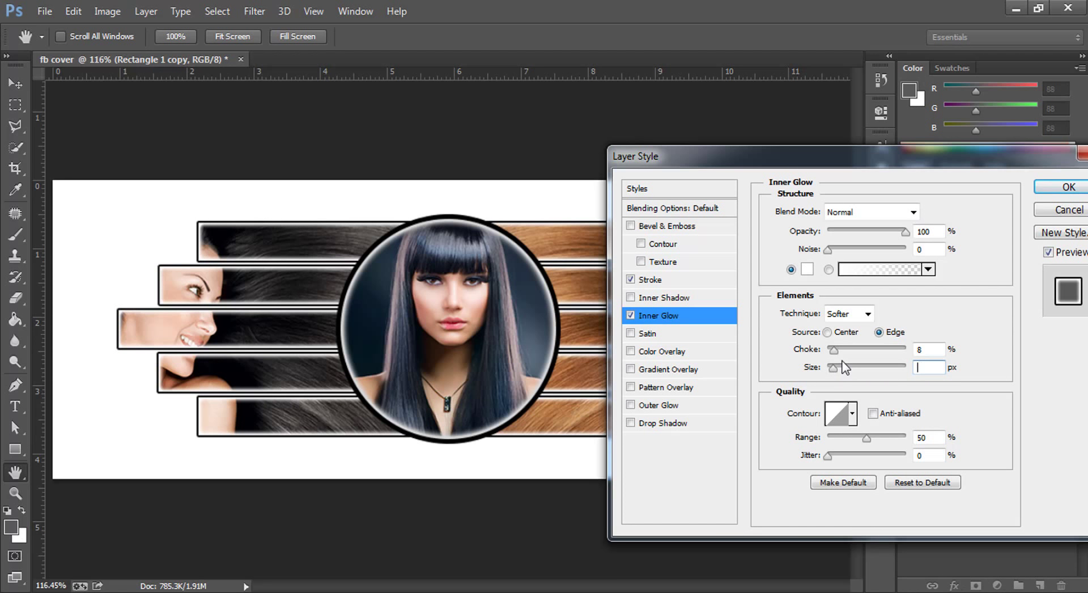
key(Down)
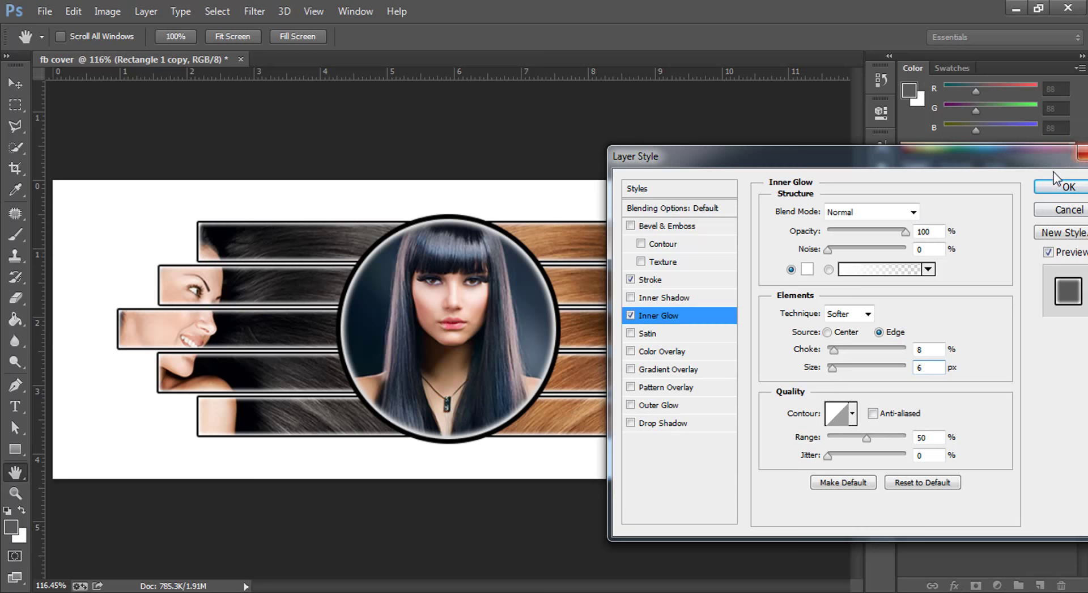
click(1064, 187)
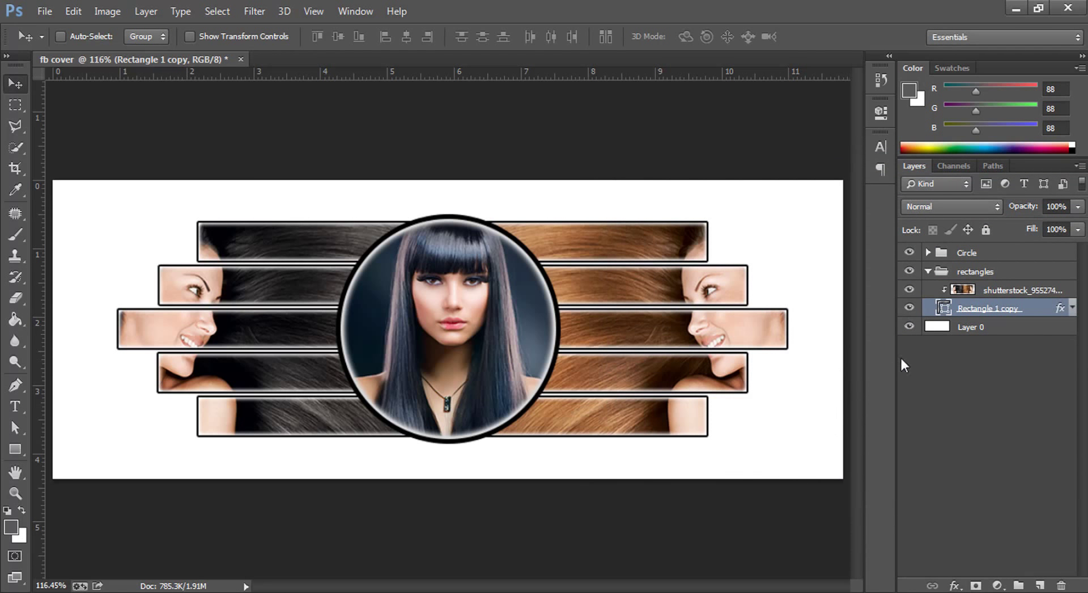
Step: Collapse the rectangles group and add a Gradient Fill layer using the orange-yellow preset
click(924, 272)
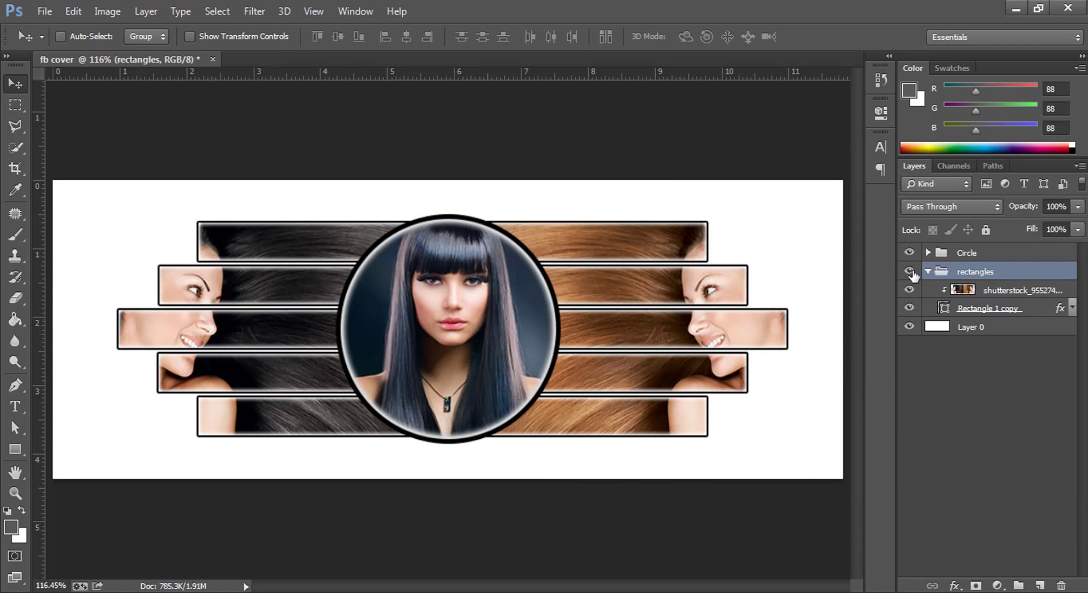
click(928, 272)
click(991, 346)
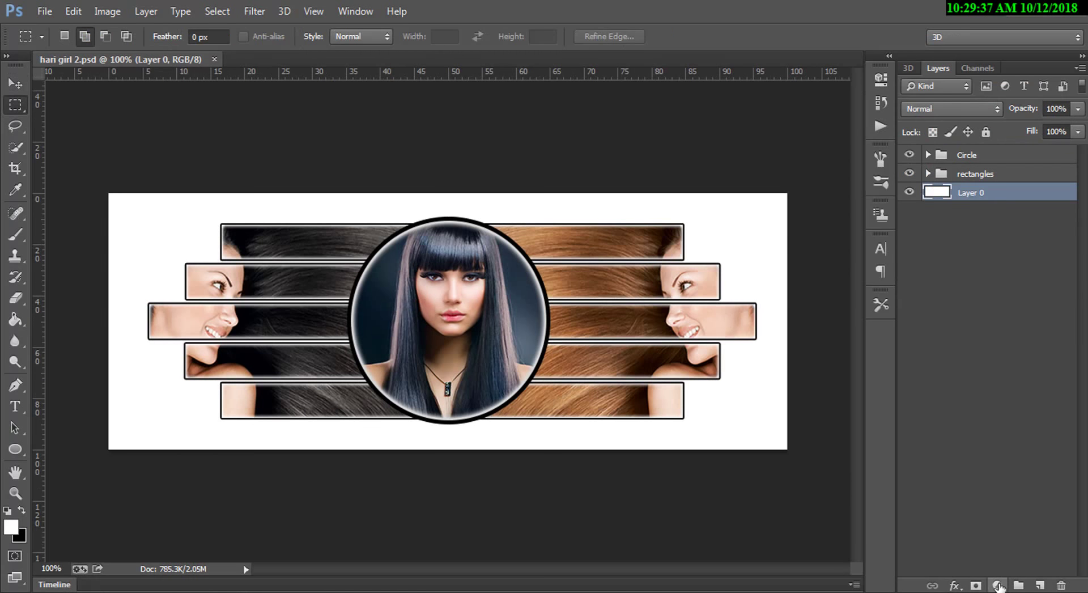
click(997, 585)
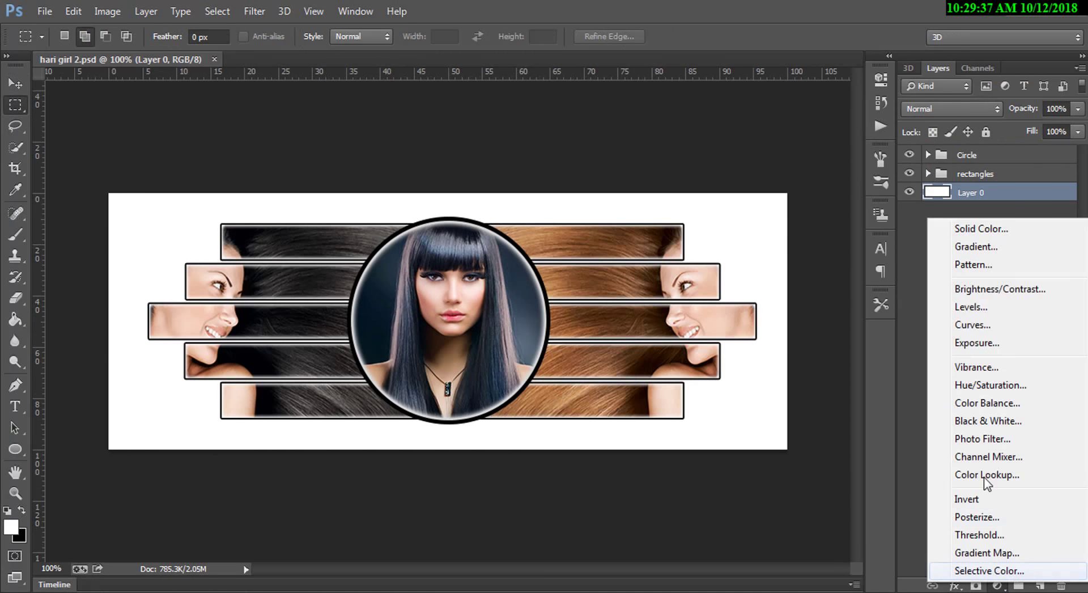
click(980, 246)
click(590, 279)
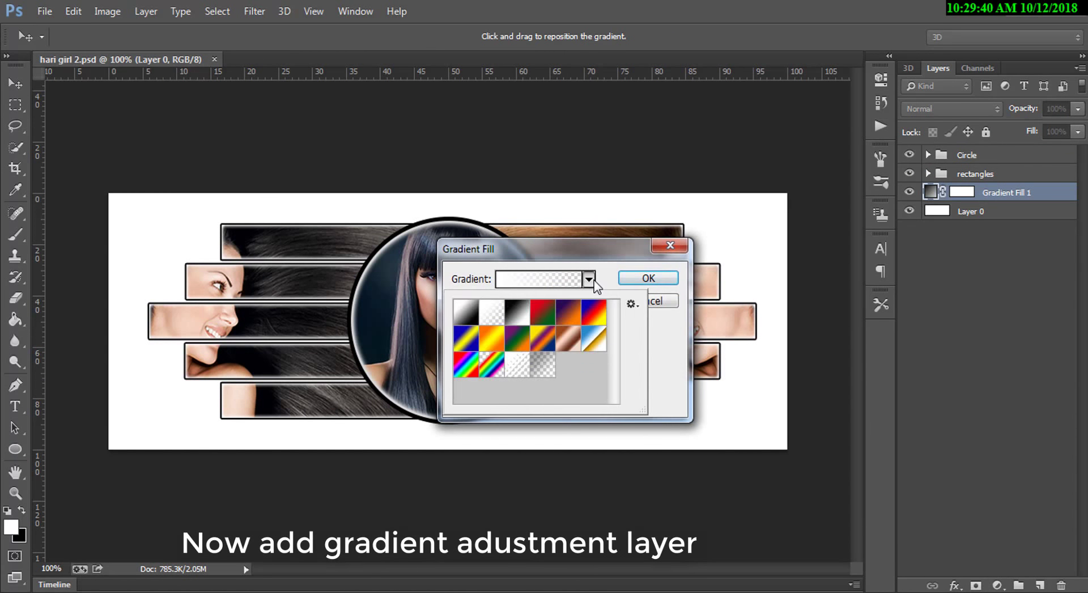
click(466, 338)
click(491, 338)
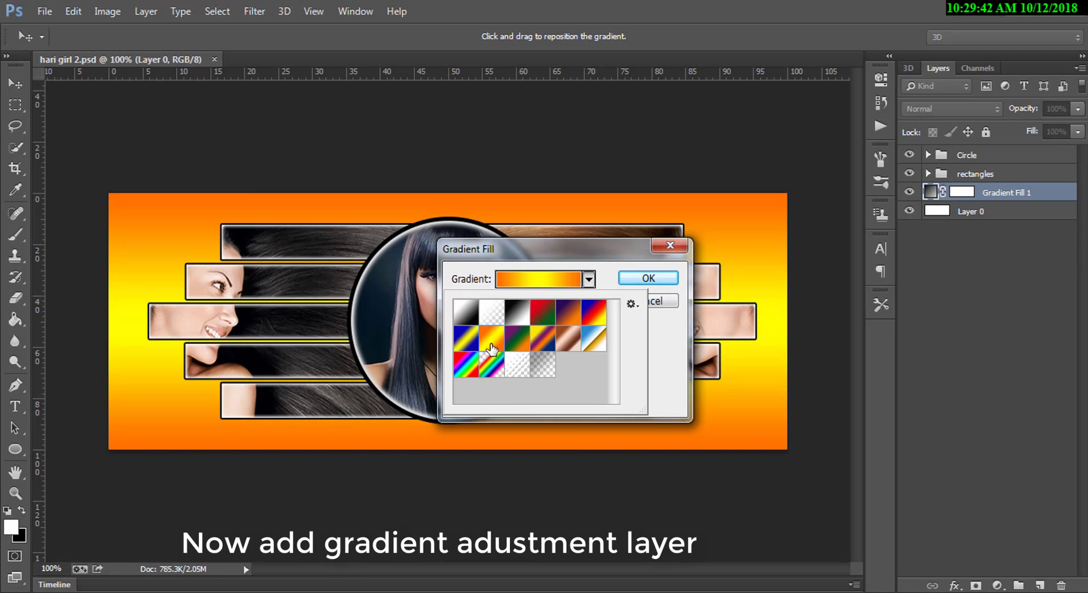
click(646, 279)
click(646, 278)
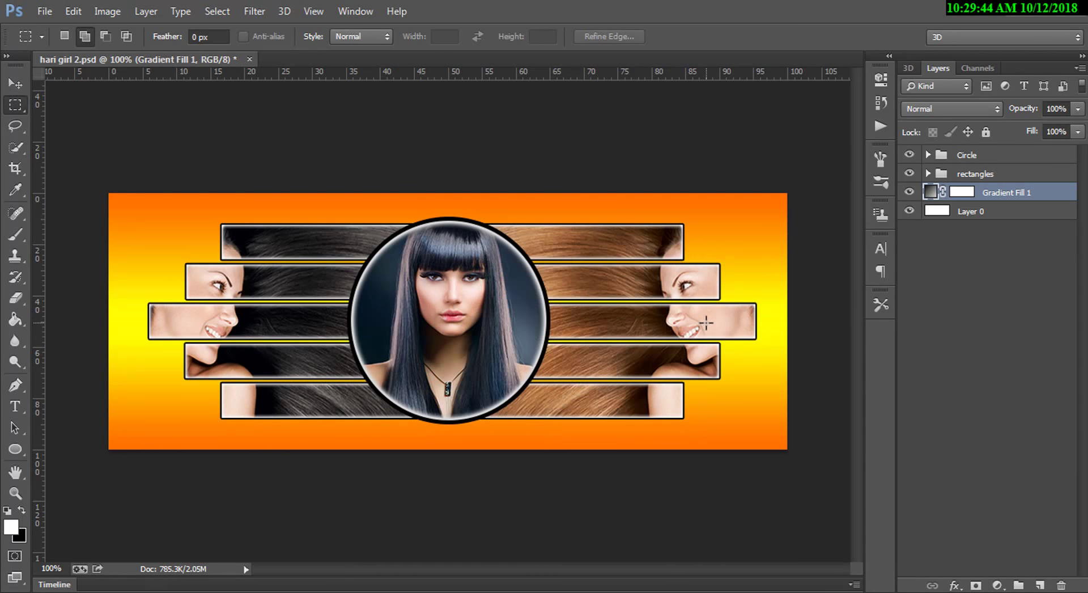
Step: Lower the Gradient Fill 1 layer's opacity to 85% with the whole cover in view
right_click(470, 284)
click(489, 289)
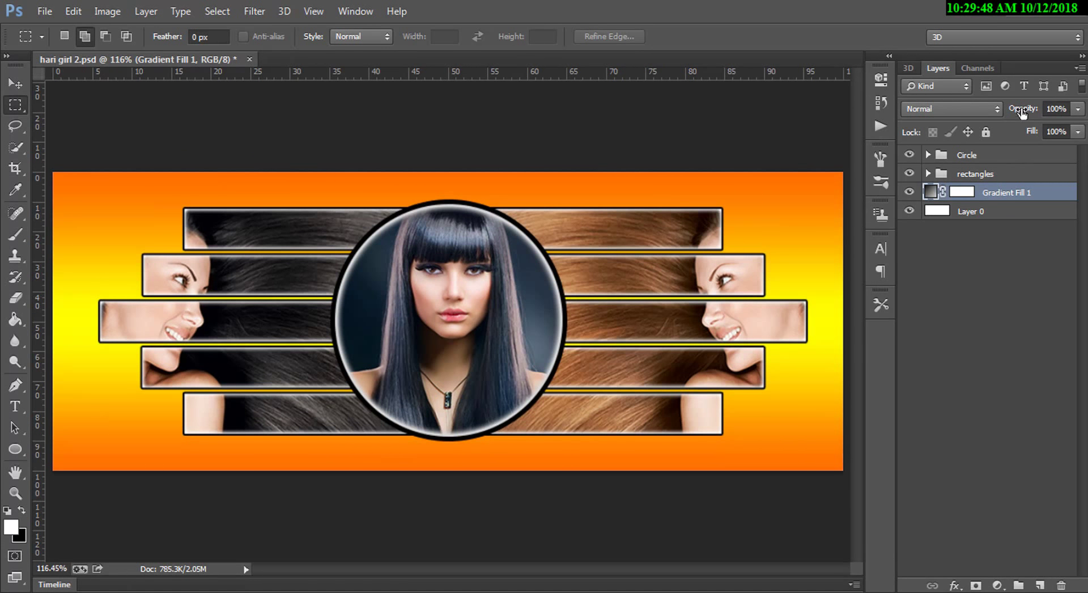
drag(1022, 113, 1032, 111)
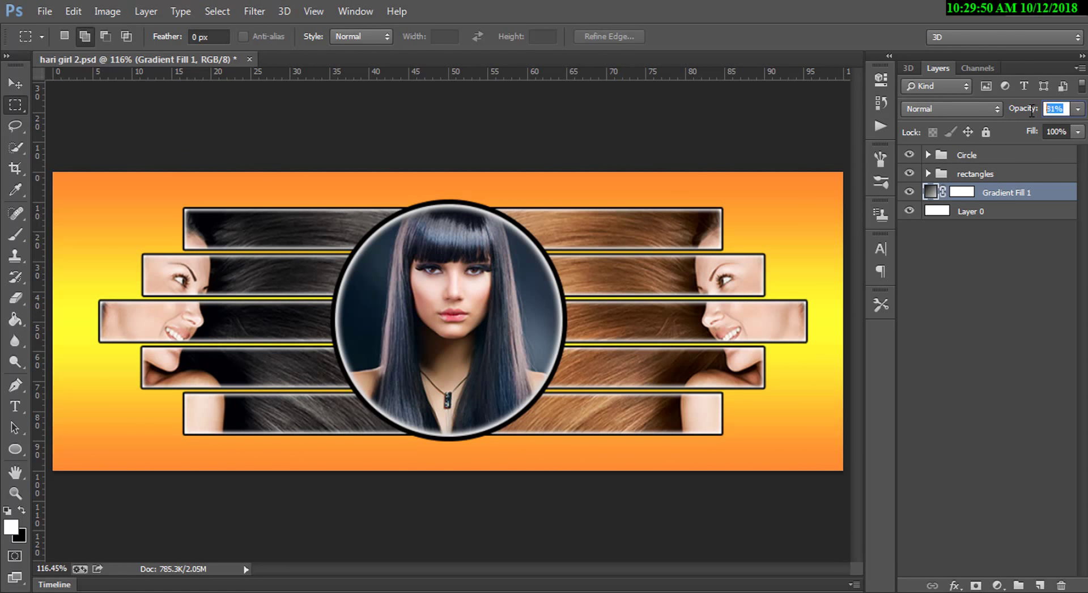
text(85)
key(Return)
drag(584, 318, 558, 328)
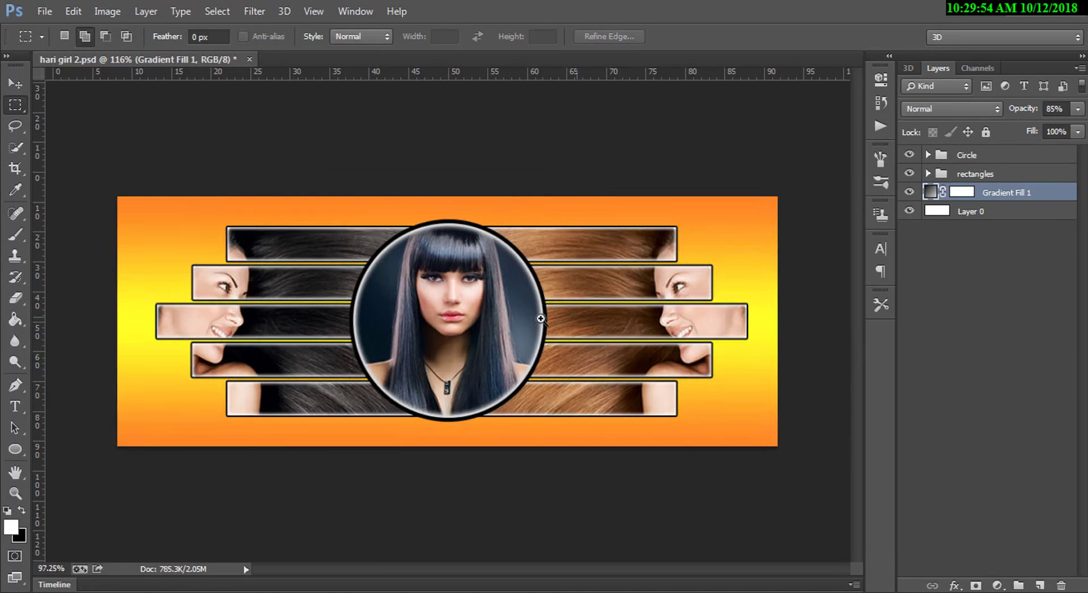